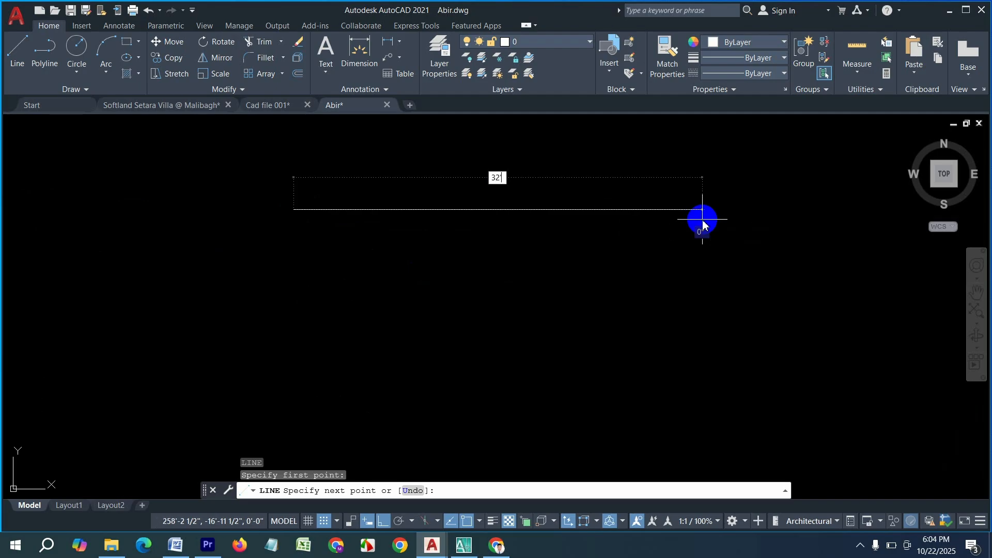
# Step: Draw a 32' horizontal line and a 44' vertical line running down from its left endpoint
pyautogui.press('Return')
pyautogui.press('Return')
pyautogui.press('Return')
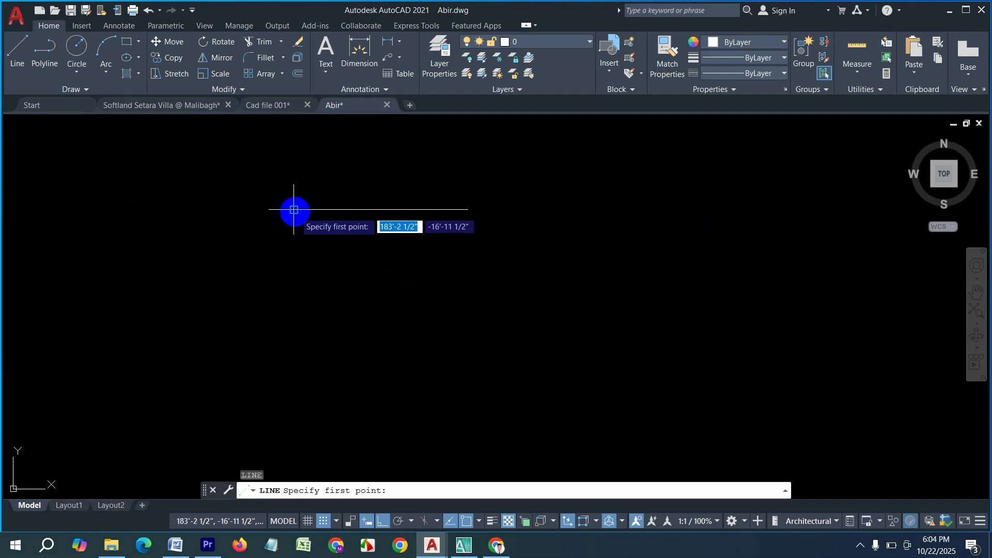
pyautogui.click(293, 210)
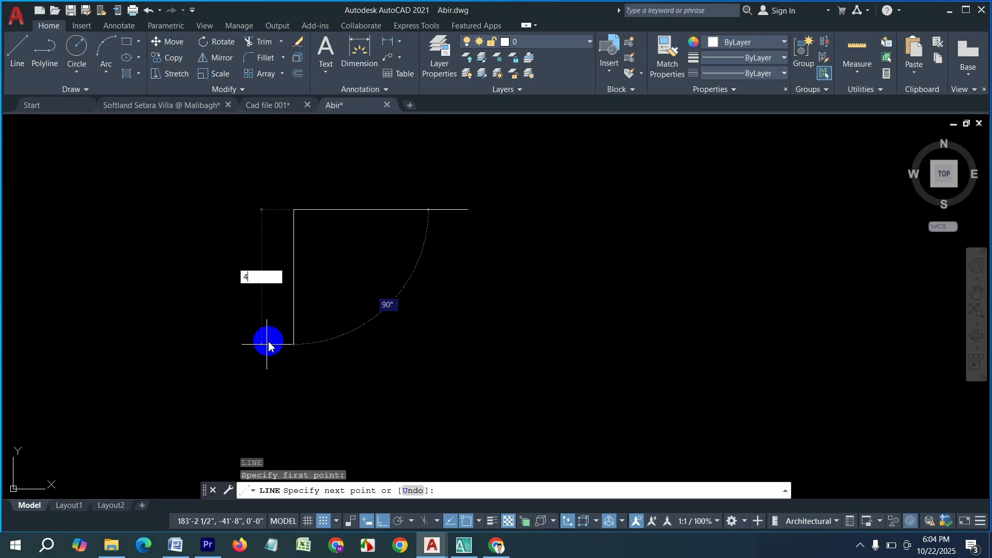
pyautogui.press('Return')
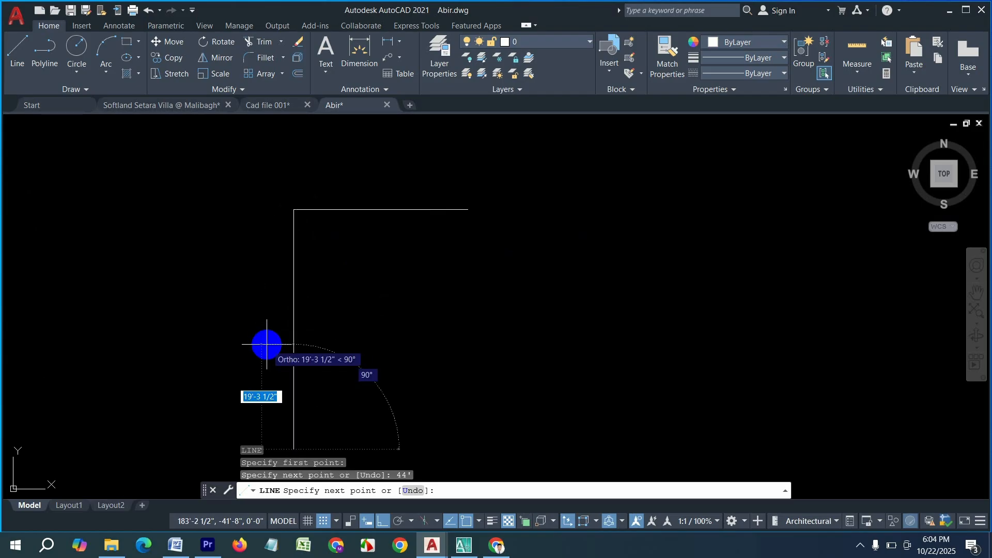
pyautogui.press('Return')
# Step: Offset the left vertical line and the top horizontal line 5" inward to form the outer walls
pyautogui.scroll(2, 326, 257)
pyautogui.write('o')
pyautogui.press('Return')
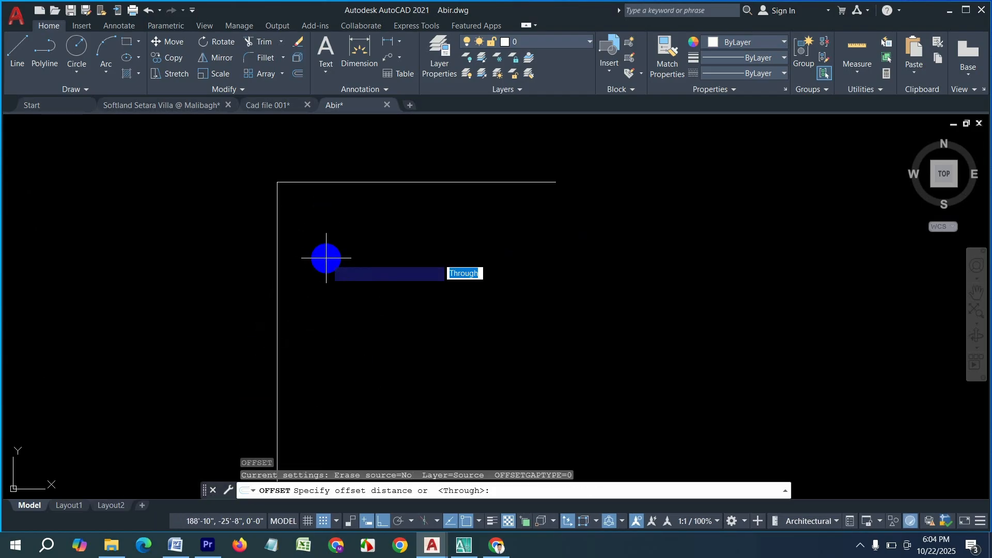
pyautogui.press('Return')
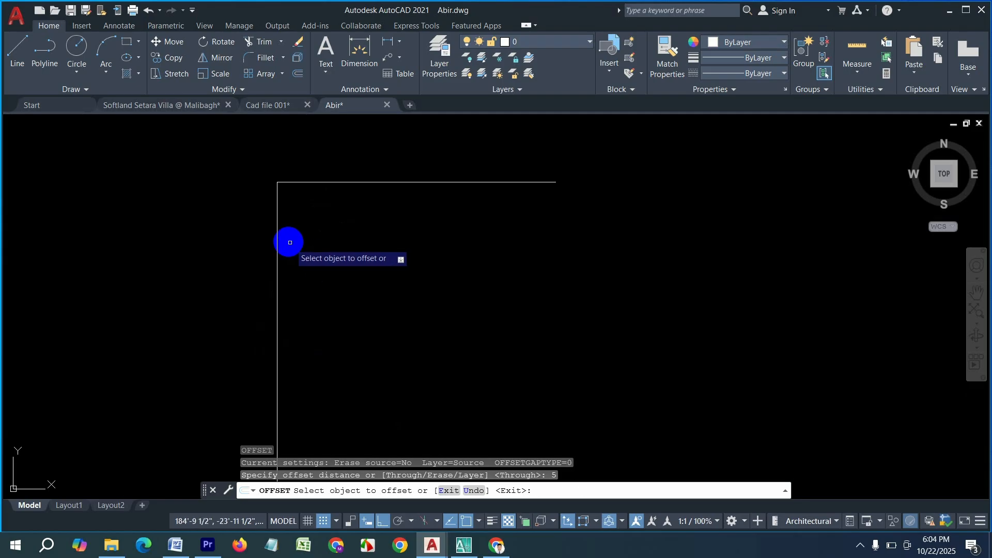
pyautogui.click(277, 226)
pyautogui.click(380, 228)
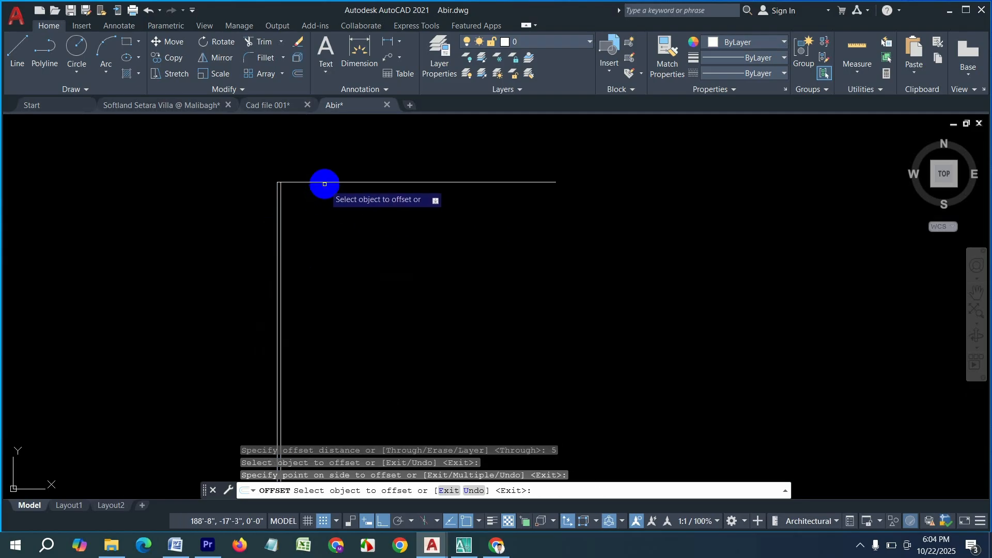
pyautogui.click(325, 184)
pyautogui.click(321, 215)
pyautogui.scroll(3, 310, 167)
pyautogui.press('Return')
# Step: Offset the inner line of the left wall 11' to the right
pyautogui.press('Return')
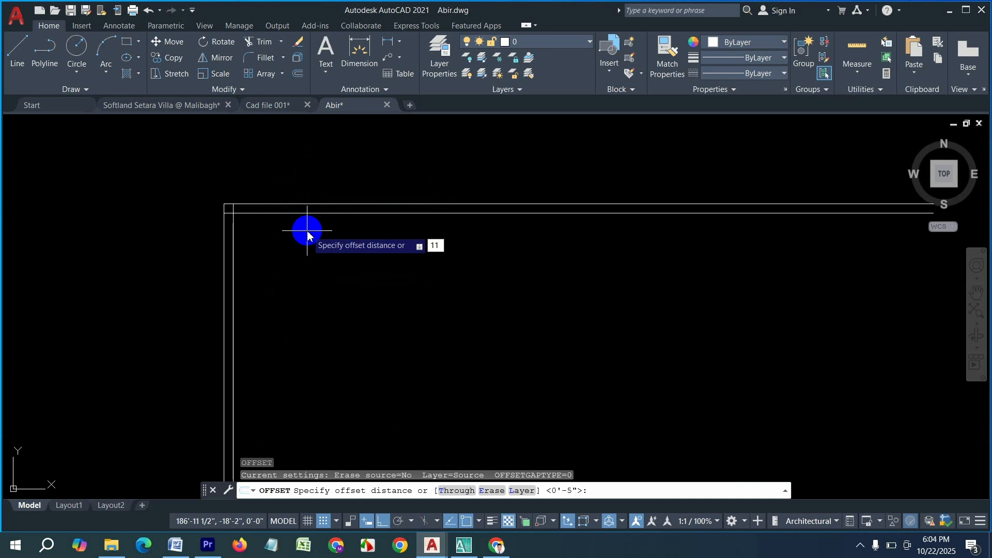
pyautogui.write("11'")
pyautogui.press('Return')
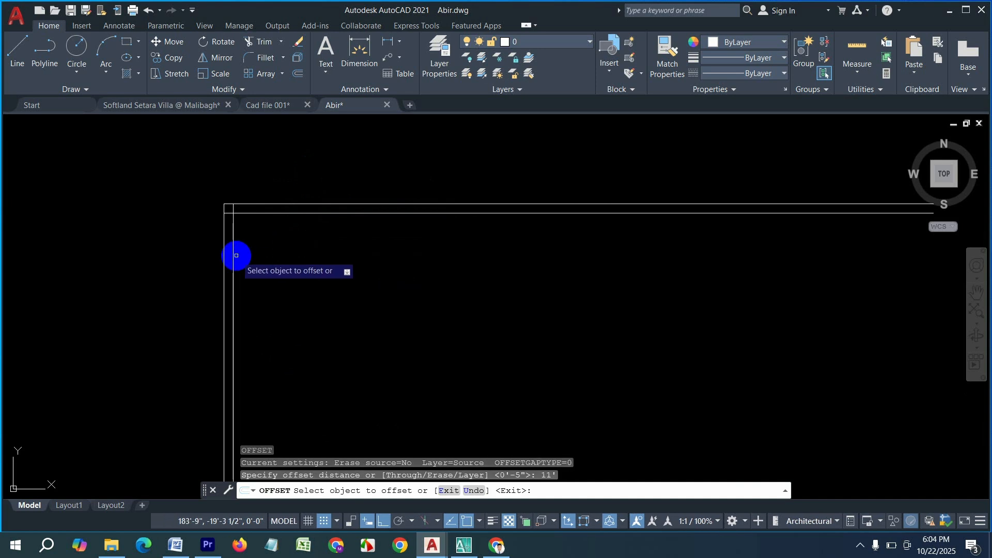
pyautogui.click(234, 255)
pyautogui.click(538, 286)
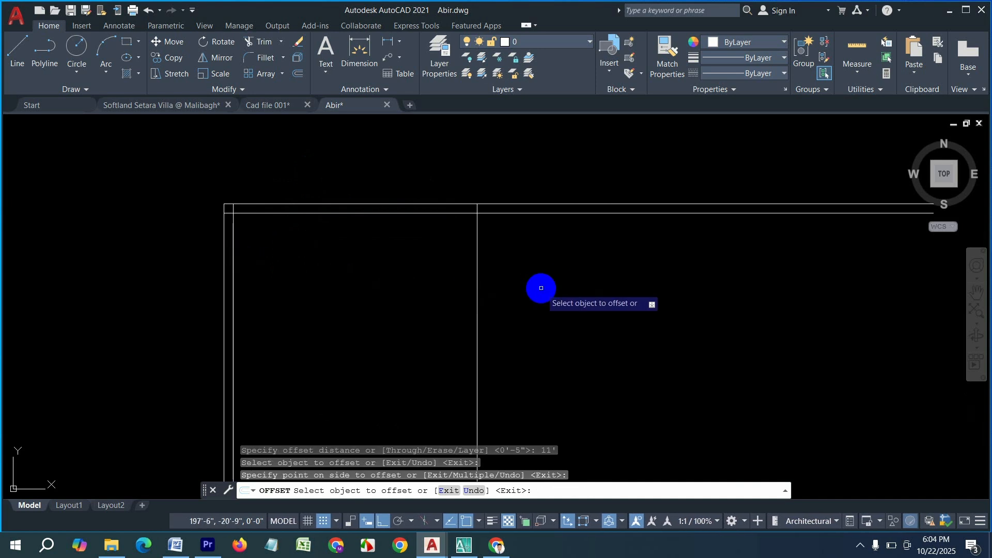
pyautogui.press('Return')
# Step: Offset the new vertical line 5" to the right to complete the first interior wall
pyautogui.press('Return')
pyautogui.press('Return')
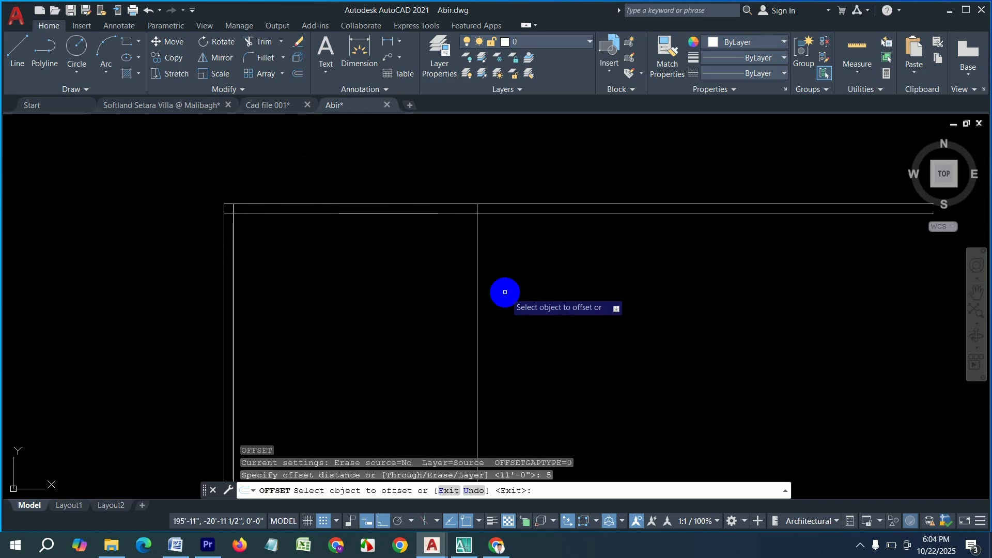
pyautogui.click(477, 274)
pyautogui.click(617, 271)
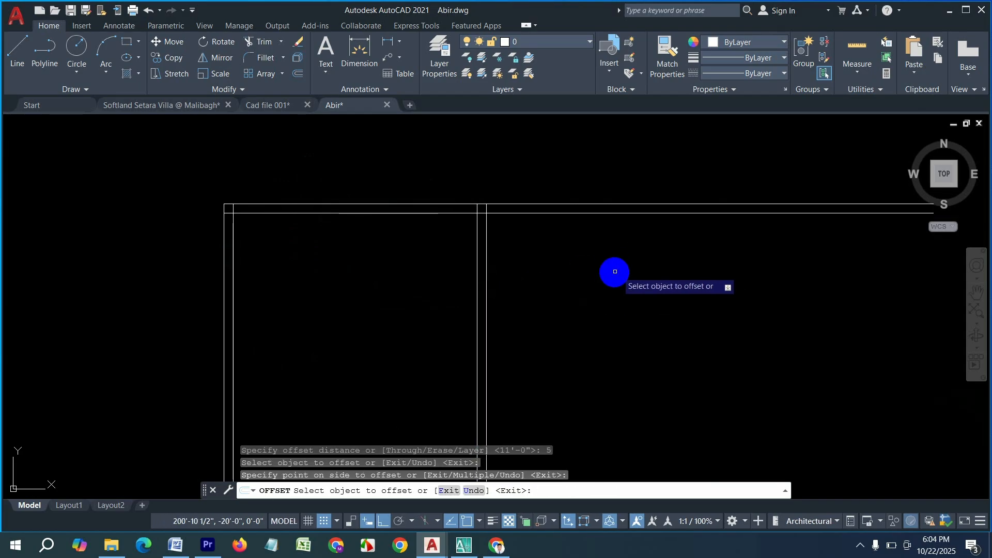
pyautogui.press('Return')
# Step: Offset the right line of the first interior wall 4' to the right
pyautogui.press('Return')
pyautogui.write("4'")
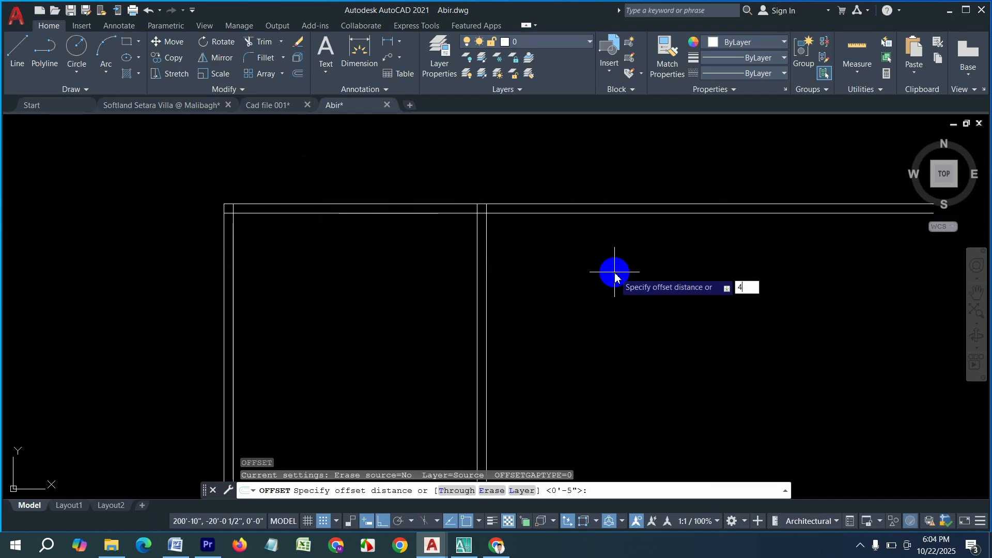
pyautogui.press('Return')
pyautogui.click(485, 277)
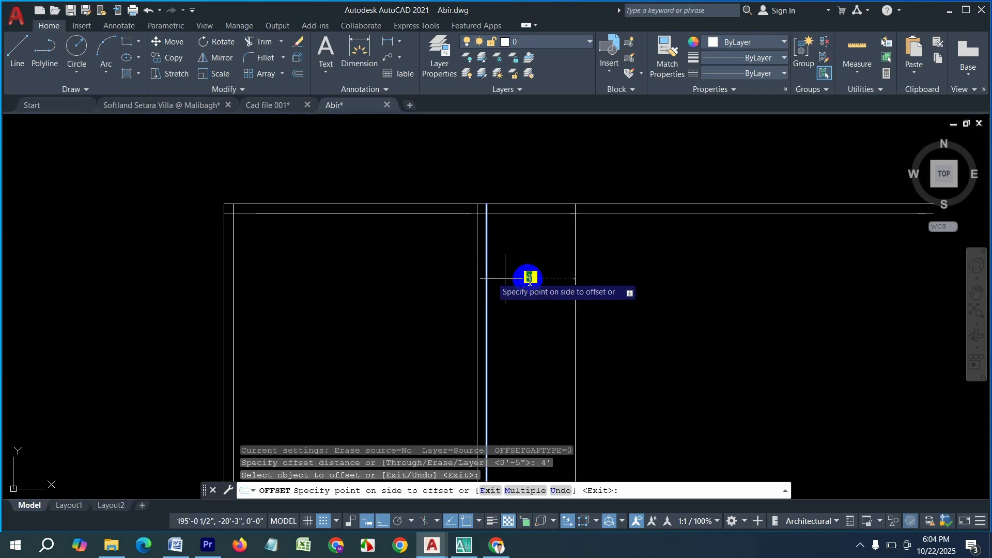
pyautogui.click(603, 276)
pyautogui.press('Return')
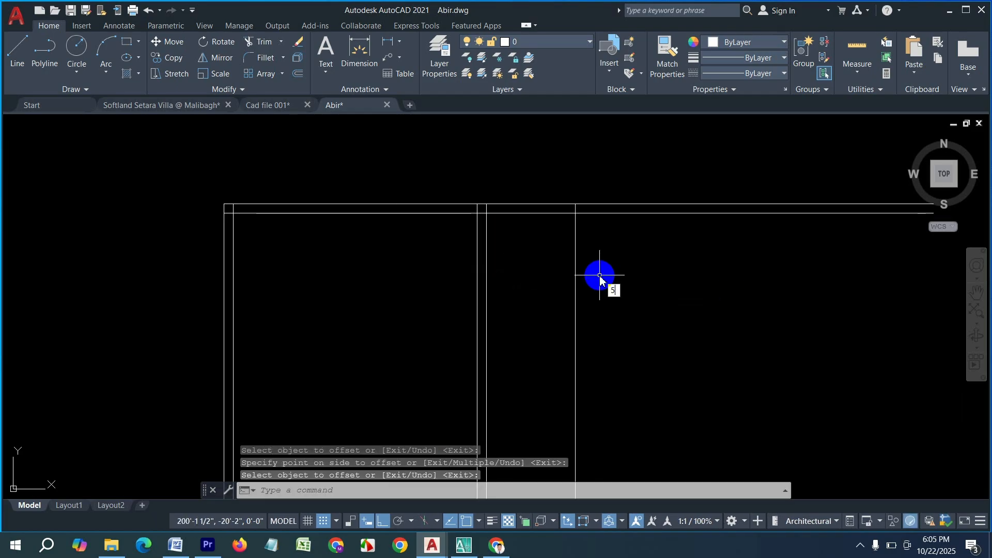
# Step: Offset the rightmost vertical line 5" to the right to complete the second interior wall
pyautogui.press('Return')
pyautogui.press('Escape')
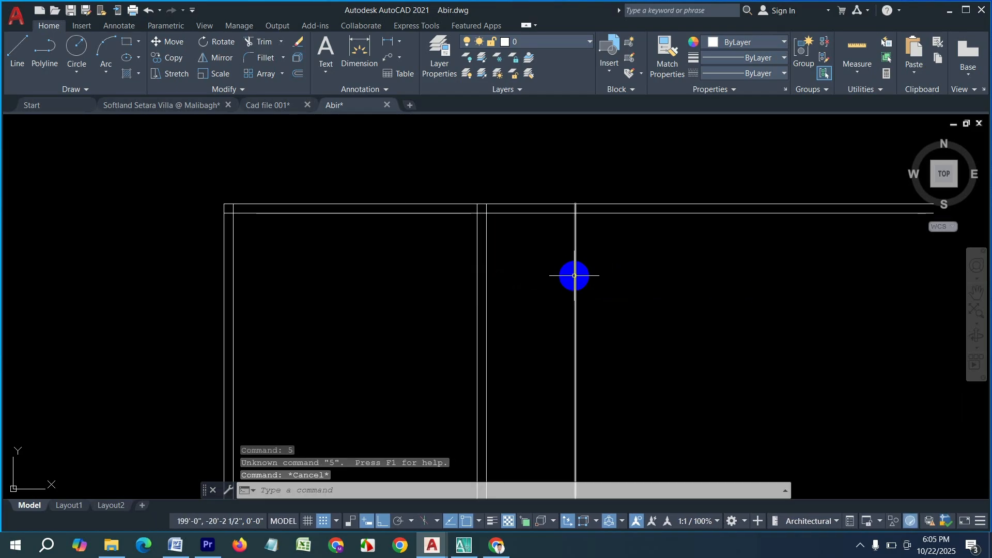
pyautogui.write('o')
pyautogui.press('Return')
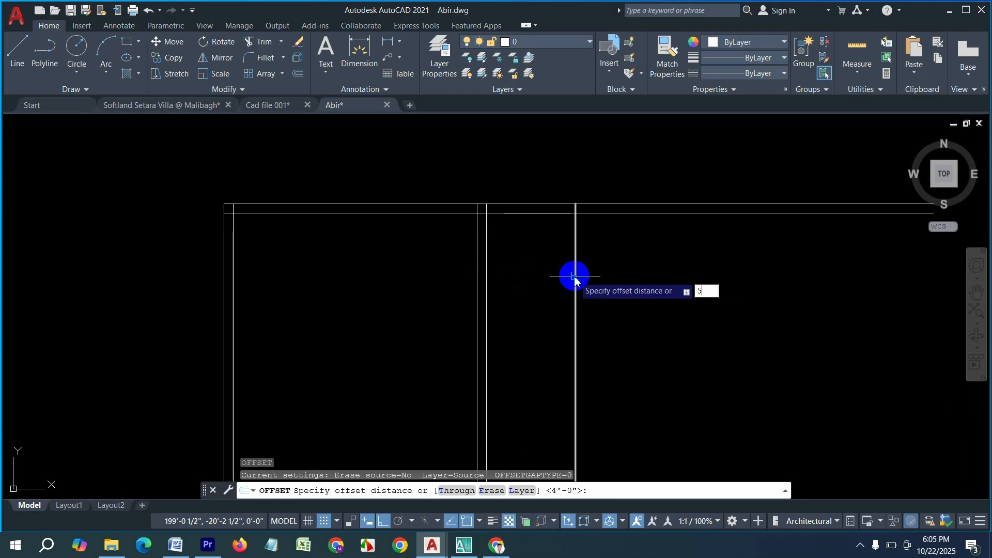
pyautogui.write('5')
pyautogui.press('Return')
pyautogui.click(575, 284)
pyautogui.click(680, 287)
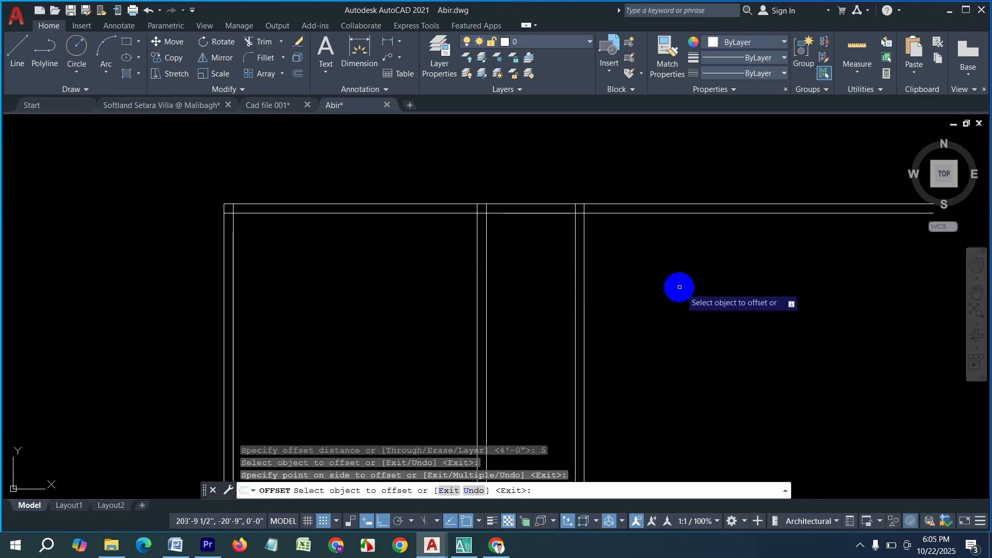
pyautogui.press('Return')
# Step: Offset the right line of the second interior wall 4' to the right
pyautogui.press('Return')
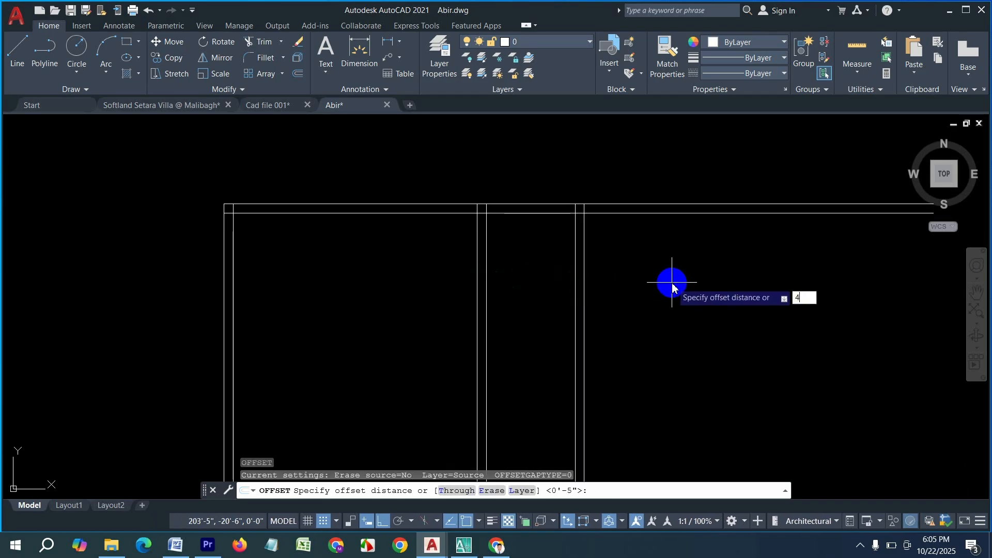
pyautogui.press('Return')
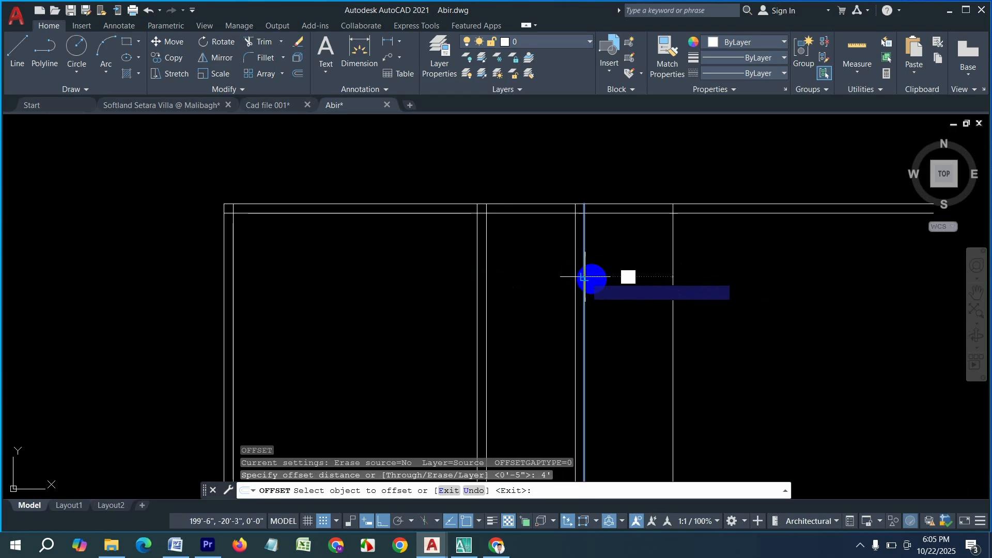
pyautogui.press('Return')
# Step: Offset the rightmost vertical line 5" to the right to complete the third interior wall
pyautogui.press('Return')
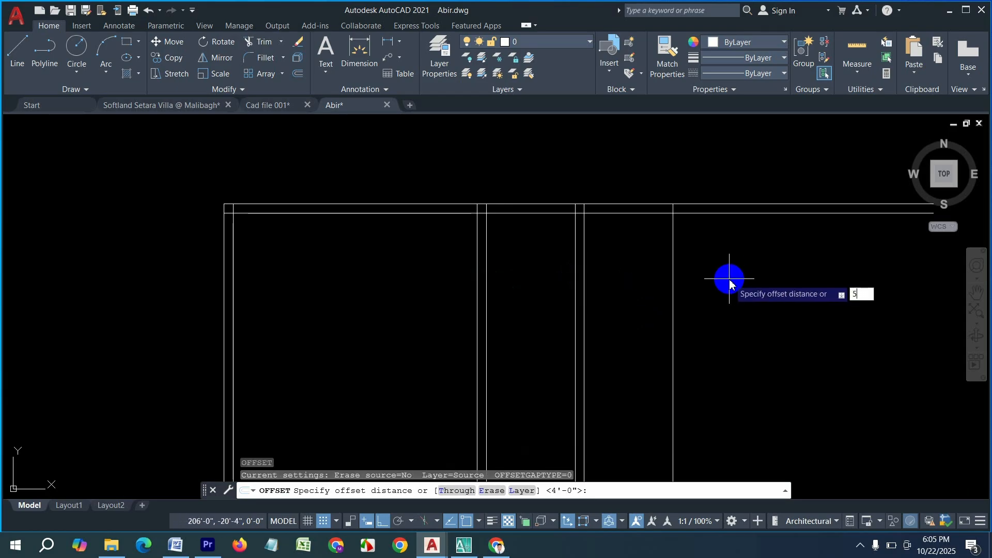
pyautogui.write('5')
pyautogui.press('Return')
pyautogui.click(672, 290)
pyautogui.click(784, 285)
pyautogui.moveTo(784, 286); pyautogui.dragTo(676, 307, button='middle')
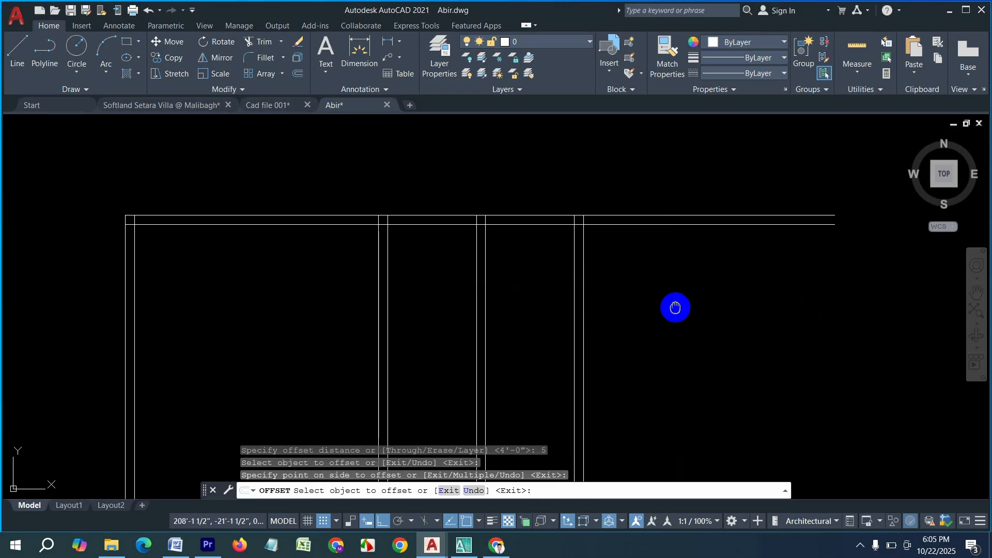
pyautogui.press('Return')
# Step: Offset the right line of the third interior wall 11' to the right
pyautogui.press('Return')
pyautogui.write('11')
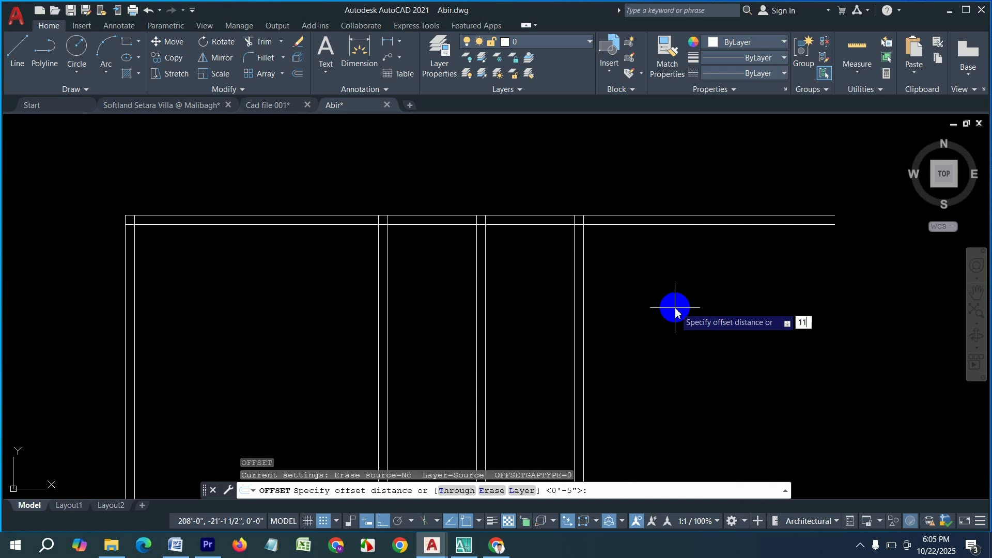
pyautogui.write("'")
pyautogui.press('Return')
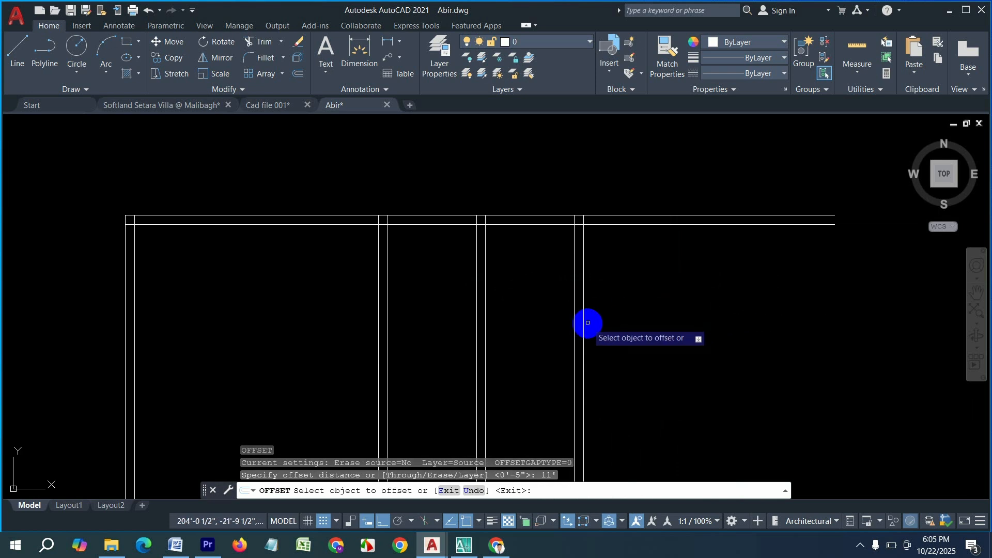
pyautogui.click(585, 325)
pyautogui.click(832, 335)
pyautogui.press('Return')
# Step: Offset the rightmost vertical line 5" outward to form the right outer wall
pyautogui.press('Return')
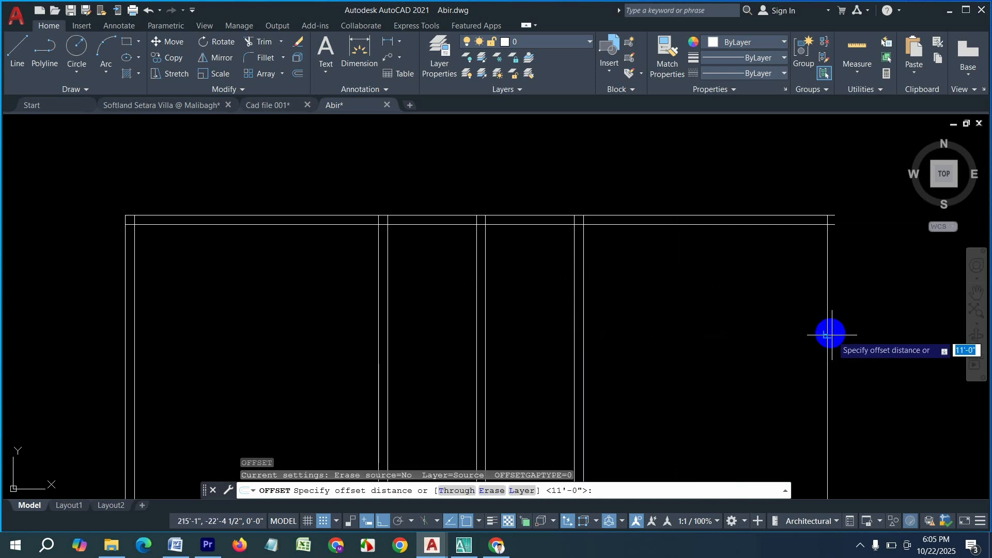
pyautogui.press('Return')
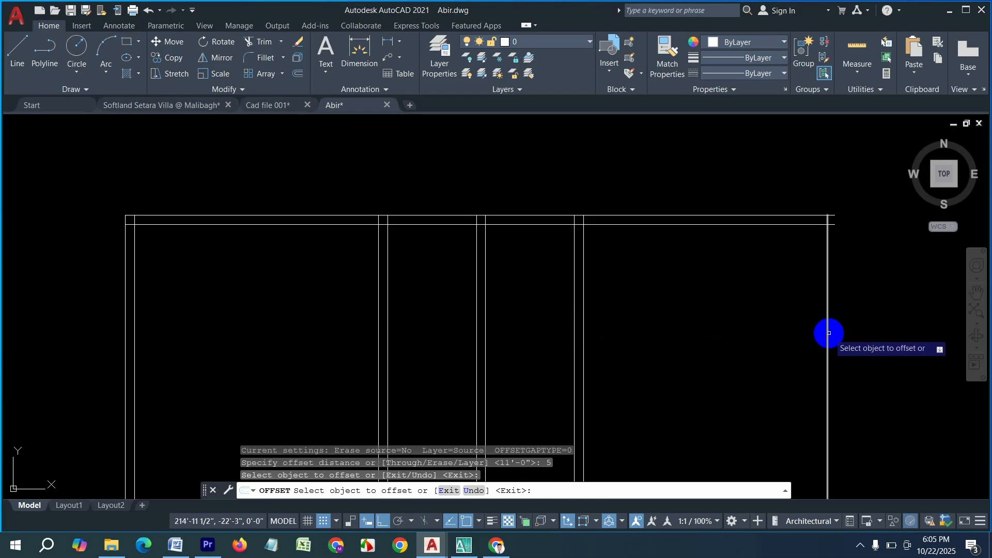
pyautogui.click(828, 335)
pyautogui.click(858, 328)
pyautogui.scroll(6, 853, 228)
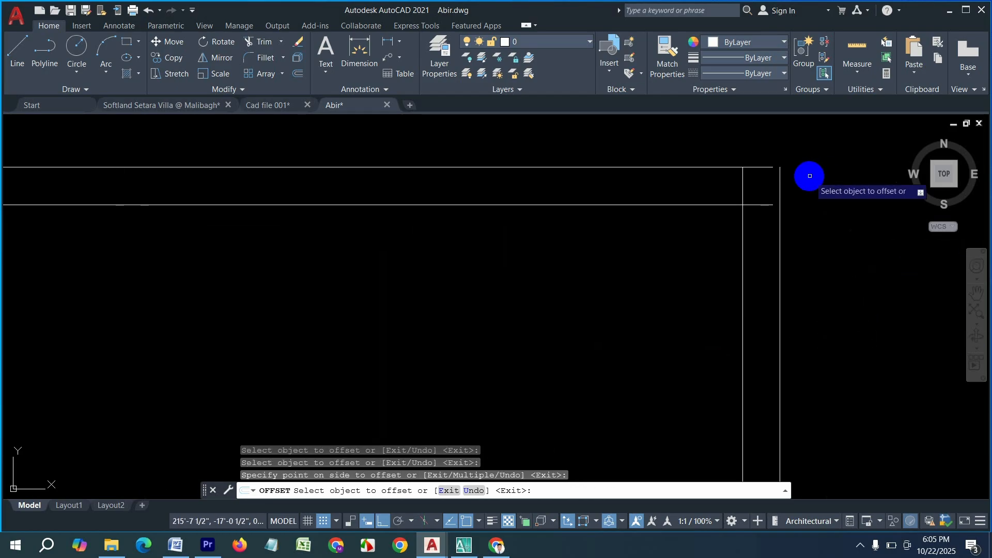
pyautogui.press('Escape')
pyautogui.press('Escape')
# Step: Extend both horizontal lines of the top wall to the outer line of the right wall
pyautogui.write('ex')
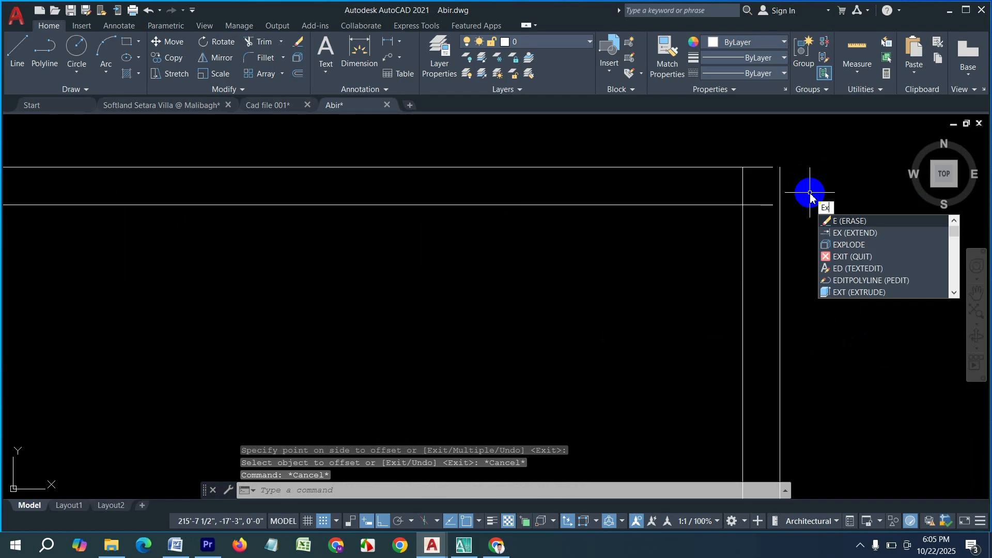
pyautogui.press('Return')
pyautogui.click(753, 160)
pyautogui.click(765, 239)
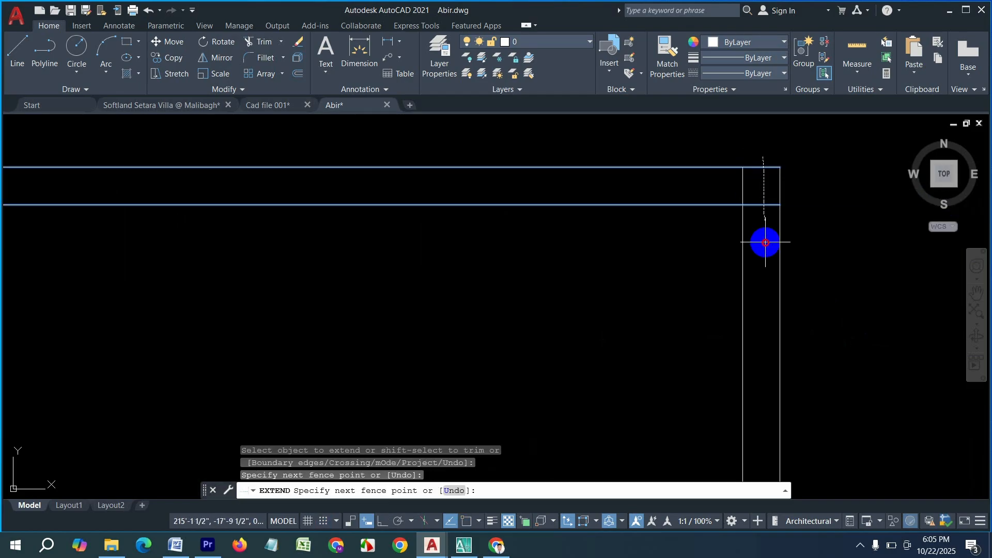
pyautogui.press('Return')
pyautogui.scroll(-3, 853, 303)
pyautogui.press('Escape')
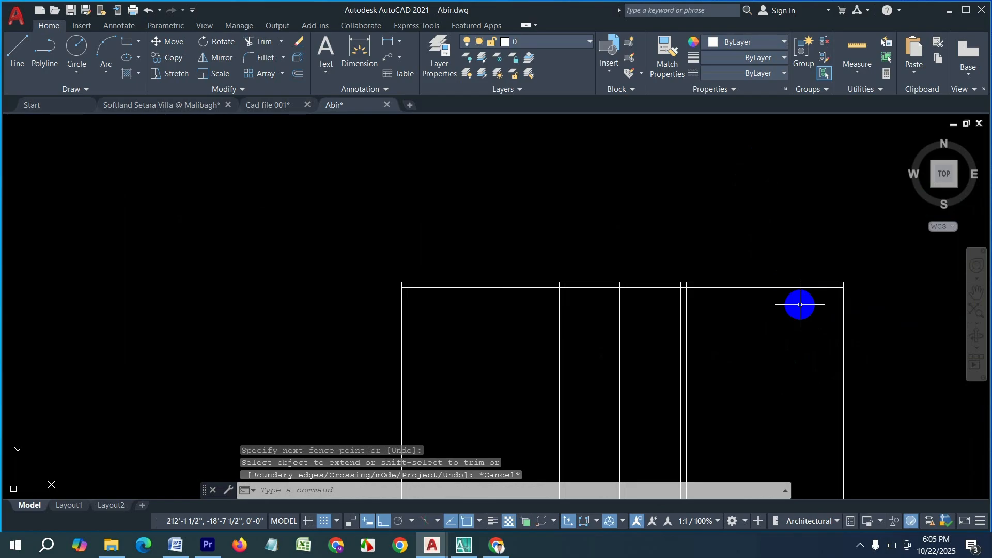
pyautogui.press('Escape')
pyautogui.press('Escape')
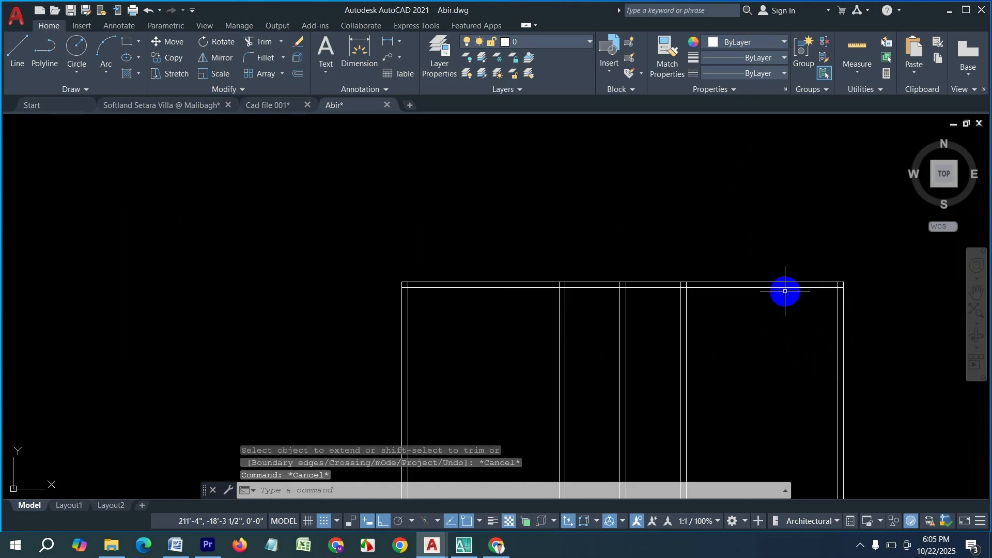
# Step: Offset the inner line of the top wall 13' downward
pyautogui.write('o')
pyautogui.press('Return')
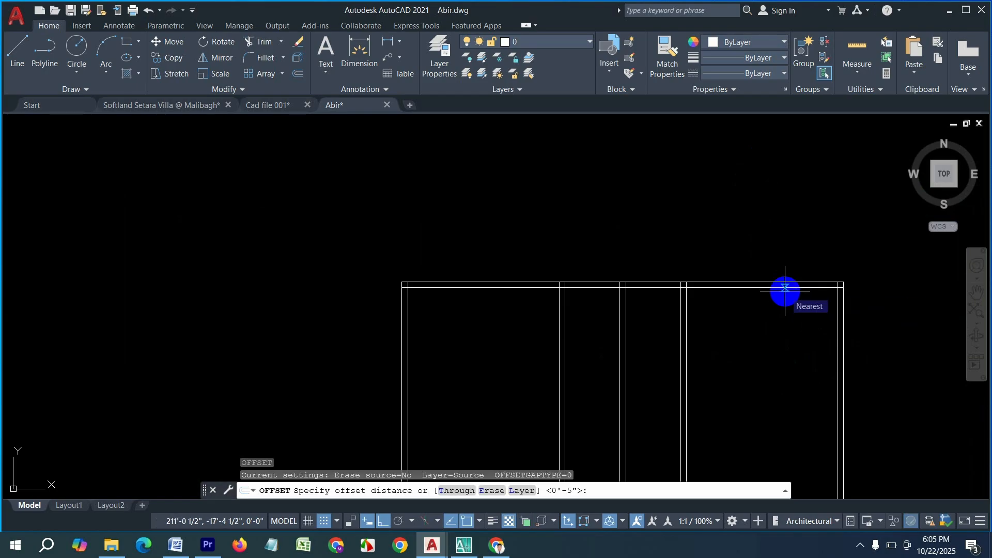
pyautogui.write("13'")
pyautogui.press('Return')
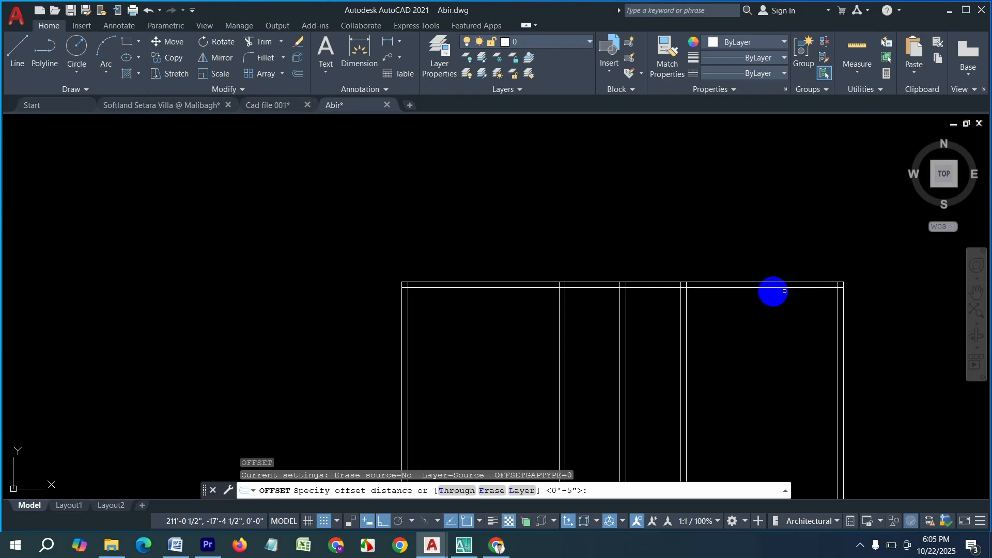
pyautogui.click(734, 287)
pyautogui.click(739, 389)
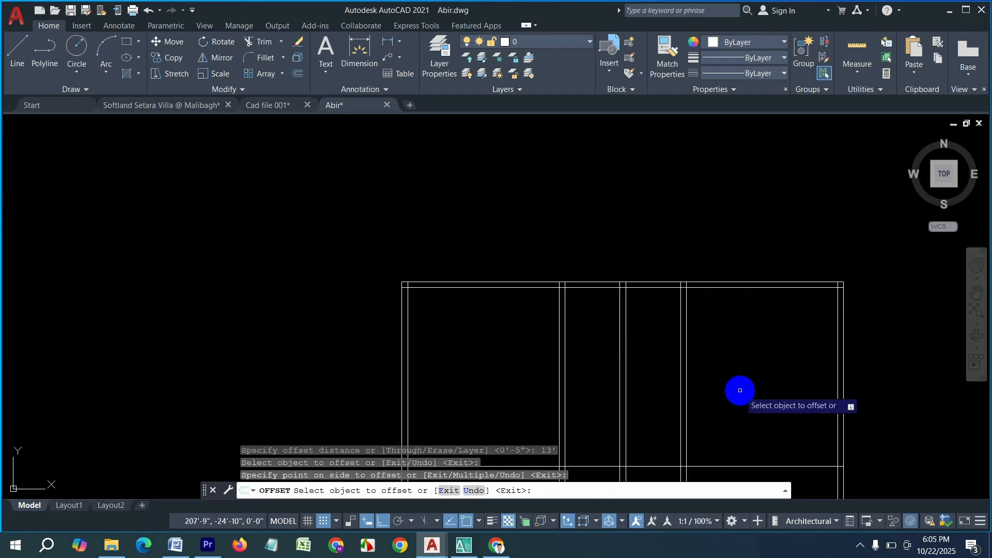
pyautogui.press('Return')
# Step: Offset the horizontal line below the top wall 5" downward to form the first horizontal interior wall
pyautogui.press('Return')
pyautogui.press('Return')
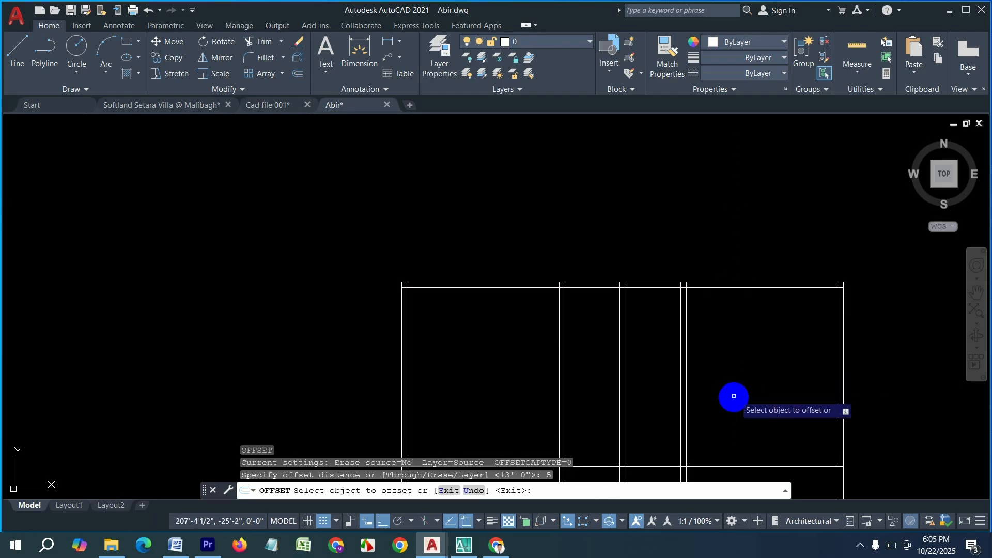
pyautogui.moveTo(737, 420); pyautogui.dragTo(720, 288, button='middle')
pyautogui.click(726, 336)
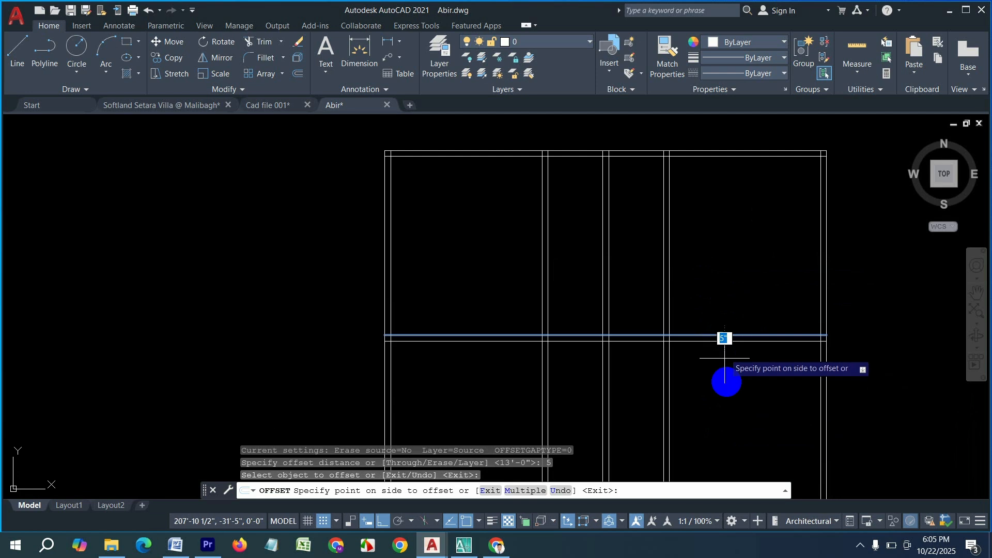
pyautogui.click(727, 407)
pyautogui.press('Return')
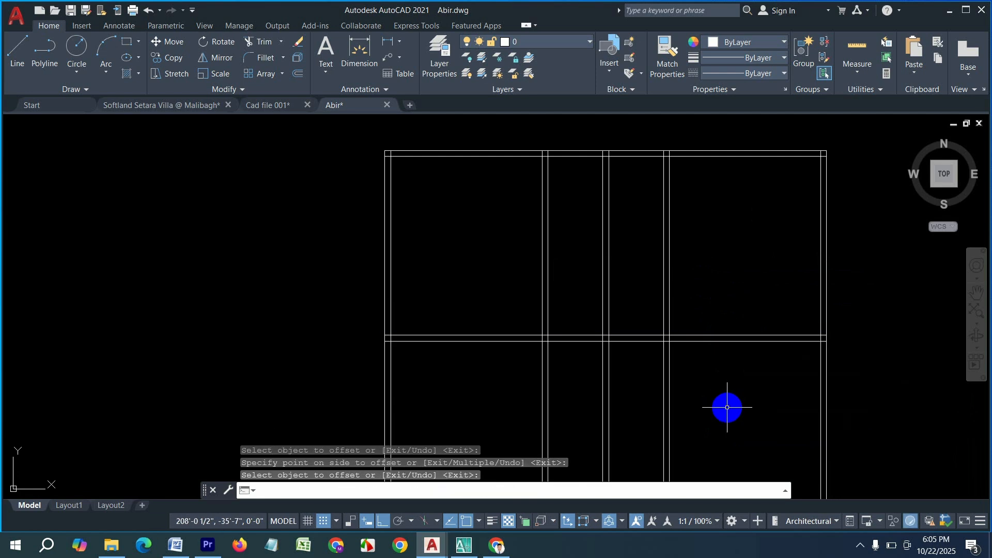
pyautogui.press('Escape')
pyautogui.press('Escape')
pyautogui.press('Escape')
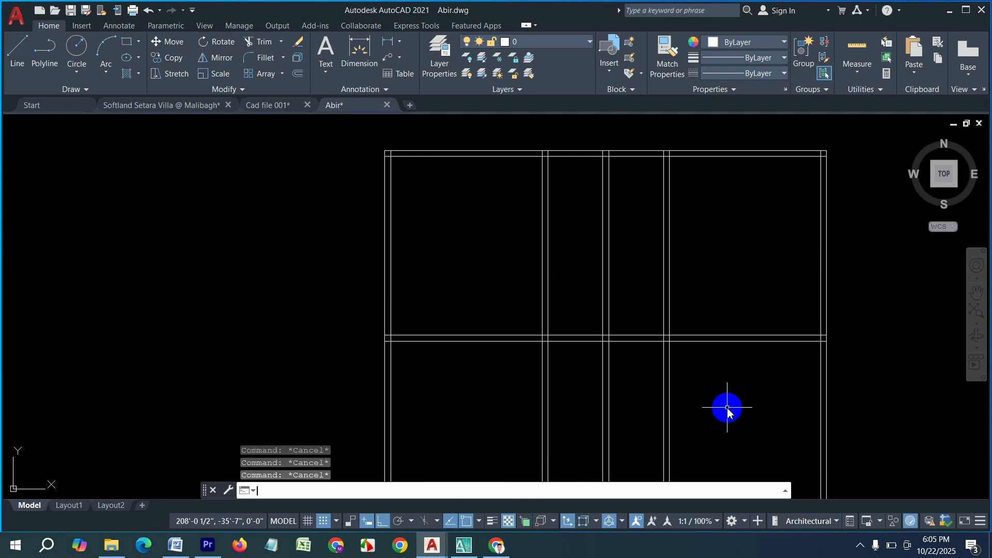
# Step: Offset the lower line of the first horizontal interior wall 5' downward
pyautogui.write('o')
pyautogui.press('Return')
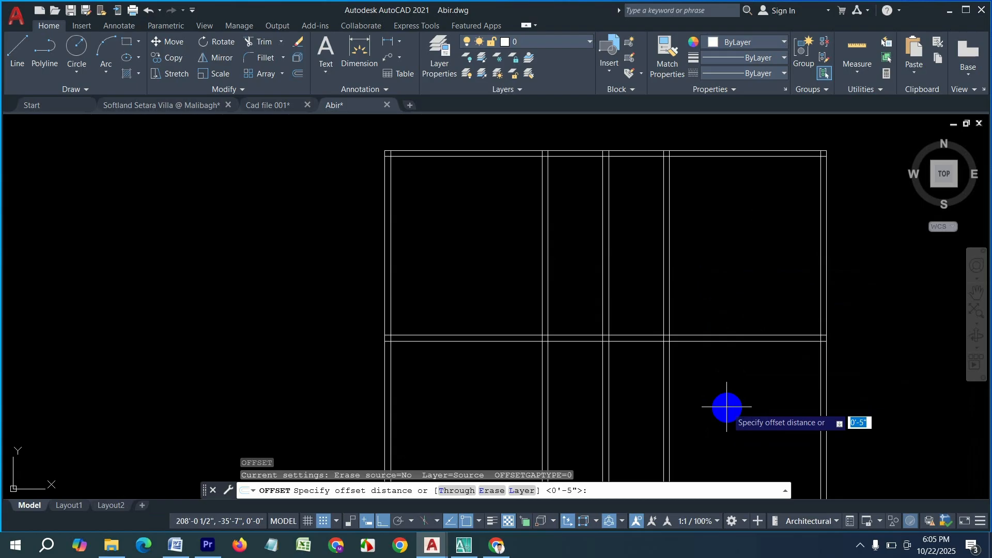
pyautogui.press('Return')
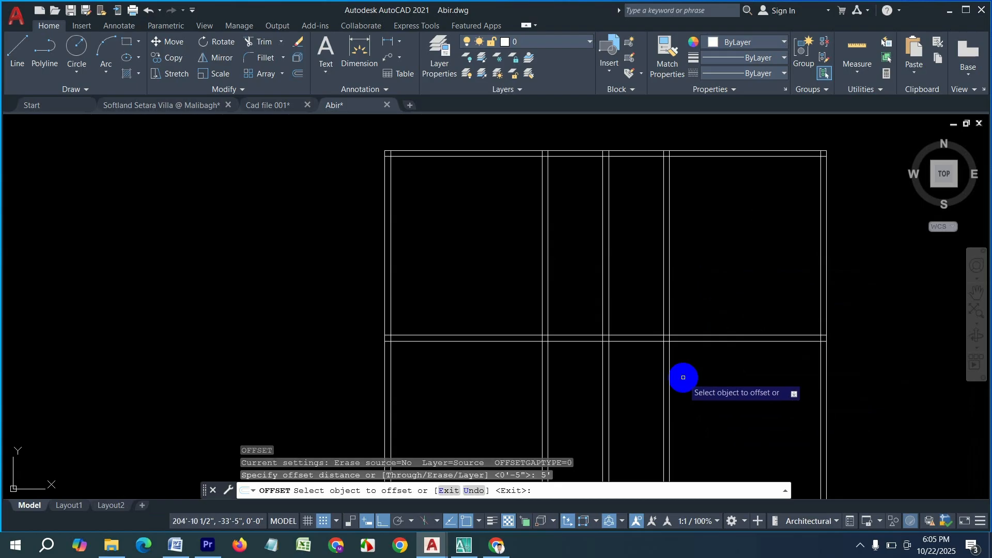
pyautogui.click(705, 342)
pyautogui.click(705, 403)
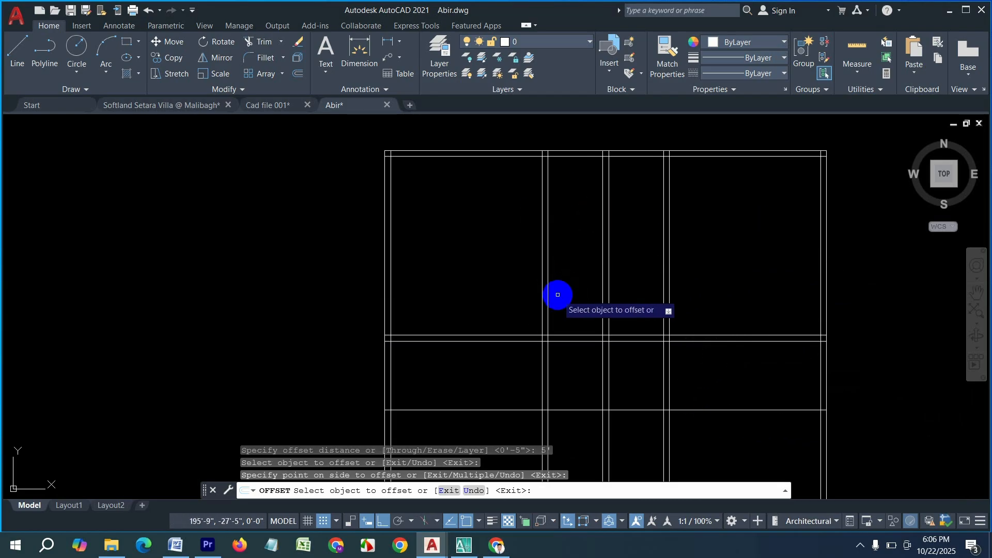
pyautogui.press('Return')
# Step: Offset the lowest horizontal line 5" downward to form the second horizontal interior wall
pyautogui.press('Return')
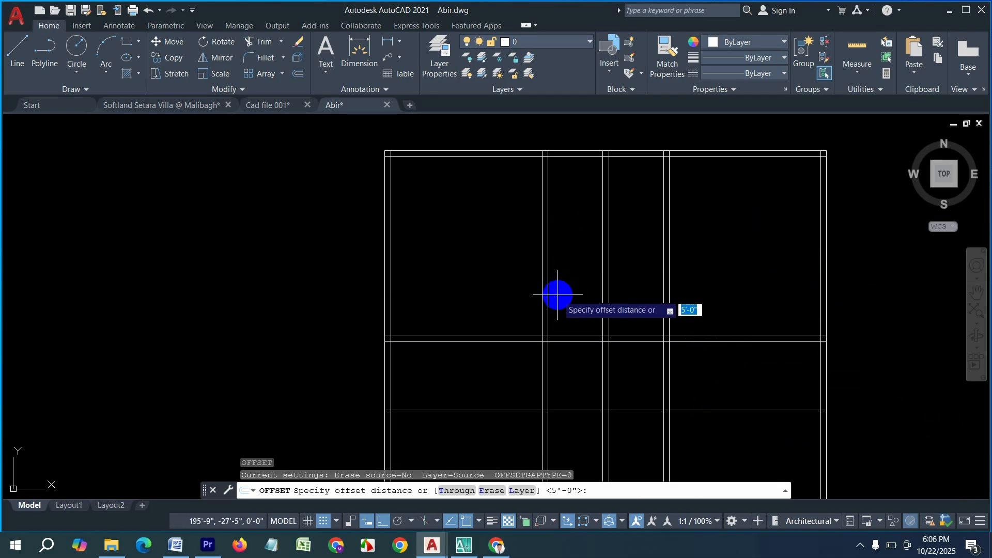
pyautogui.write('5')
pyautogui.press('Return')
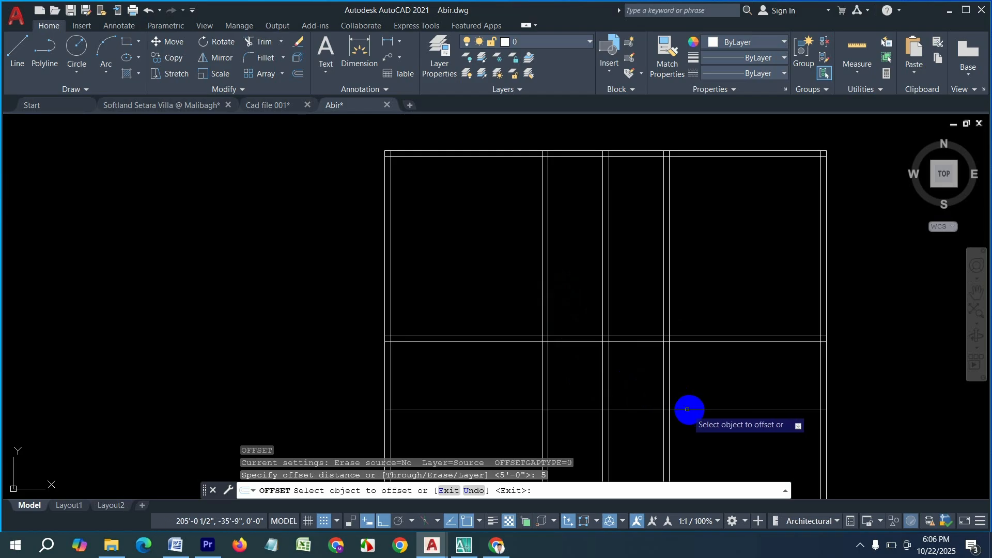
pyautogui.click(694, 411)
pyautogui.click(706, 450)
pyautogui.moveTo(709, 449); pyautogui.dragTo(659, 388, button='middle')
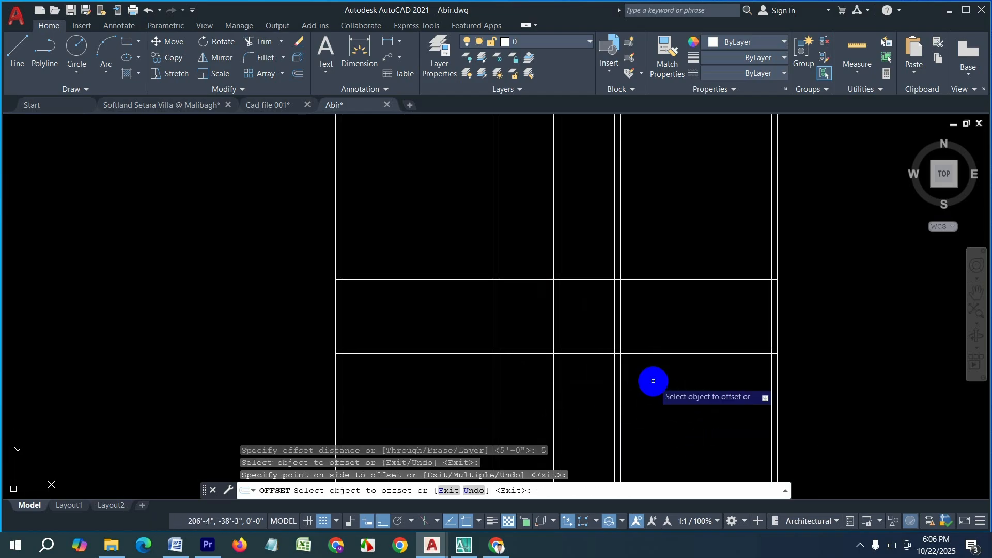
pyautogui.press('Return')
pyautogui.press('Return')
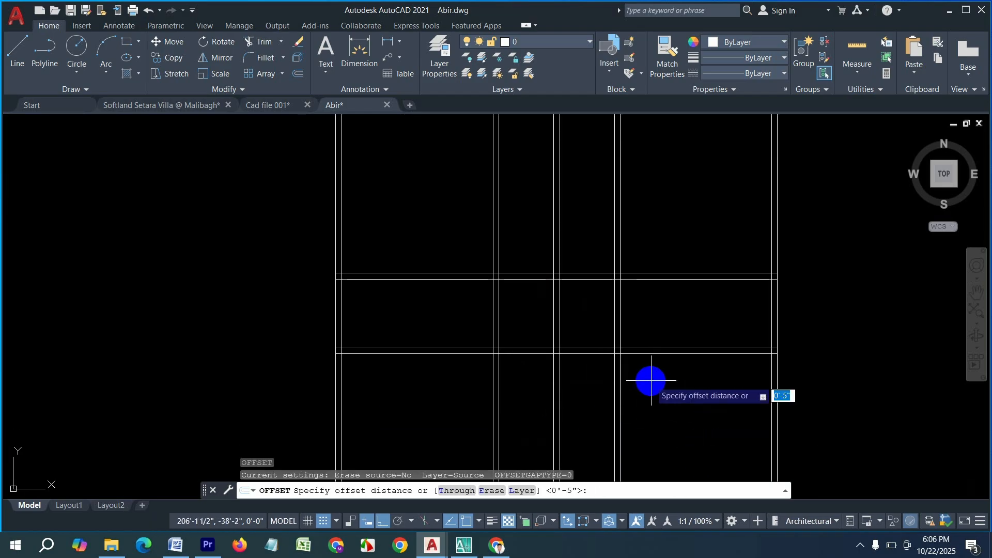
pyautogui.write("8'")
pyautogui.press('Return')
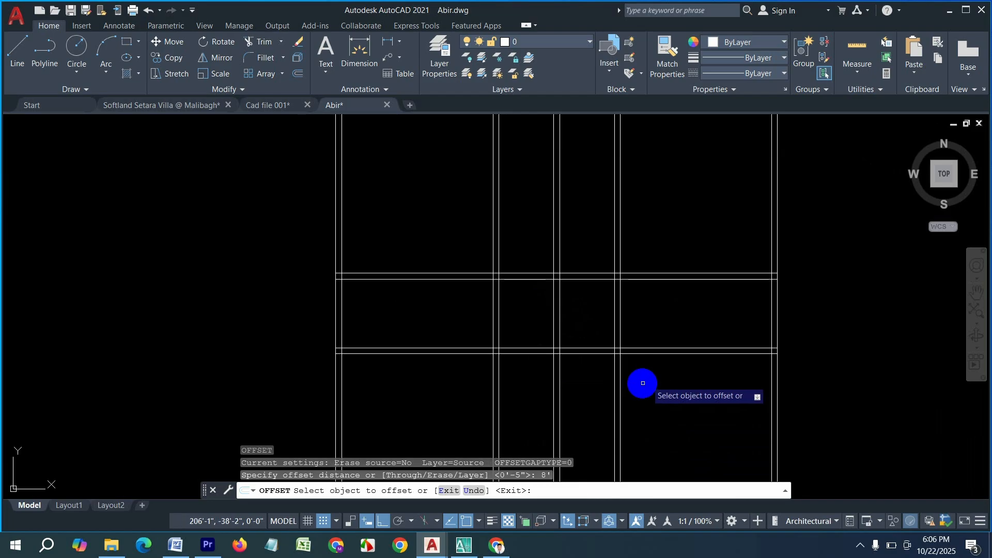
pyautogui.press('Escape')
pyautogui.press('Escape')
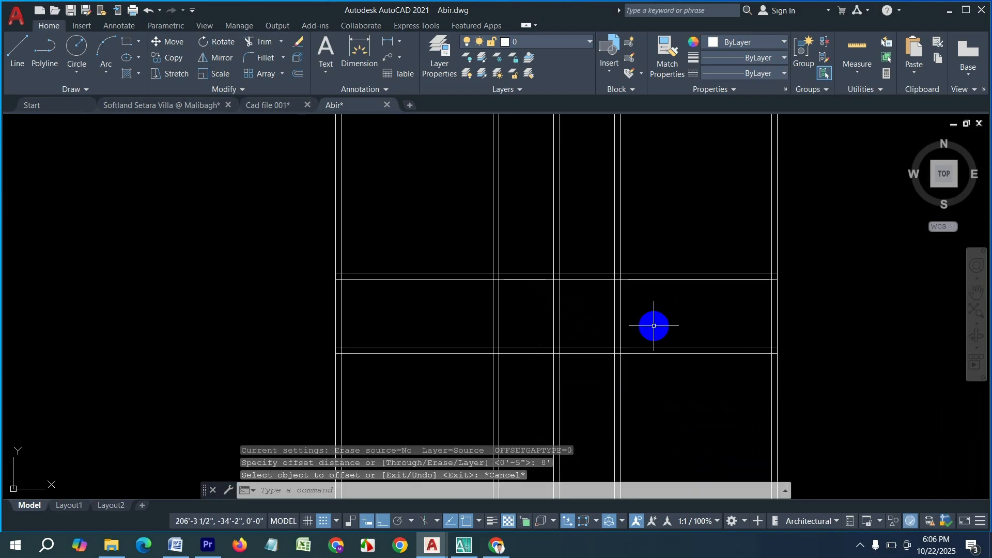
# Step: Offset the lower line of the second horizontal interior wall 7' downward
pyautogui.press('Return')
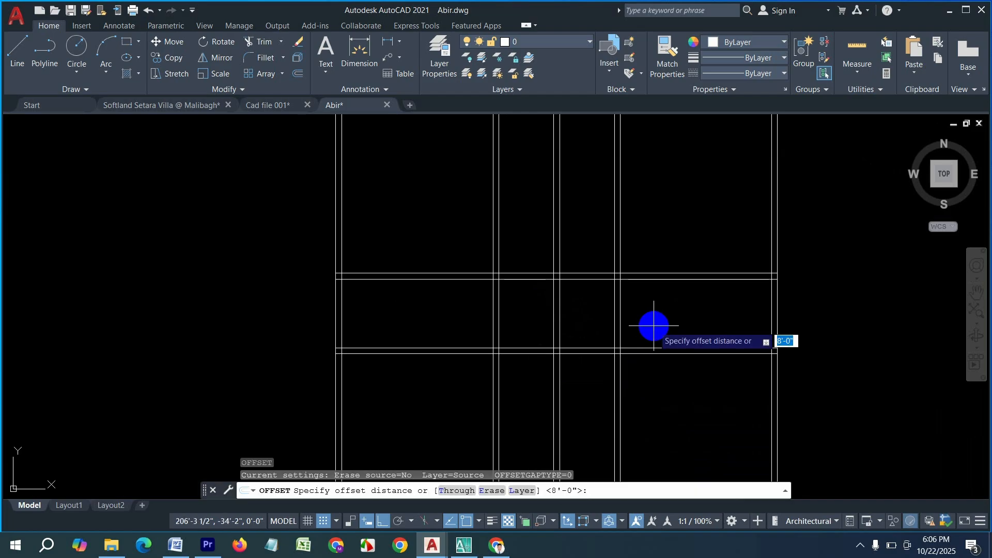
pyautogui.write("7'")
pyautogui.press('Return')
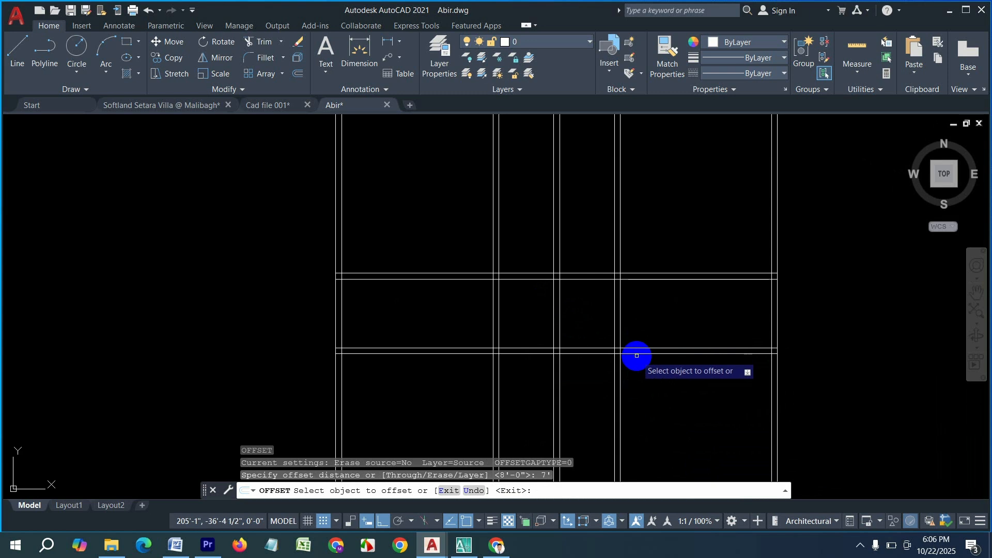
pyautogui.click(636, 353)
pyautogui.click(641, 397)
pyautogui.scroll(-4, 641, 398)
pyautogui.scroll(2, 641, 398)
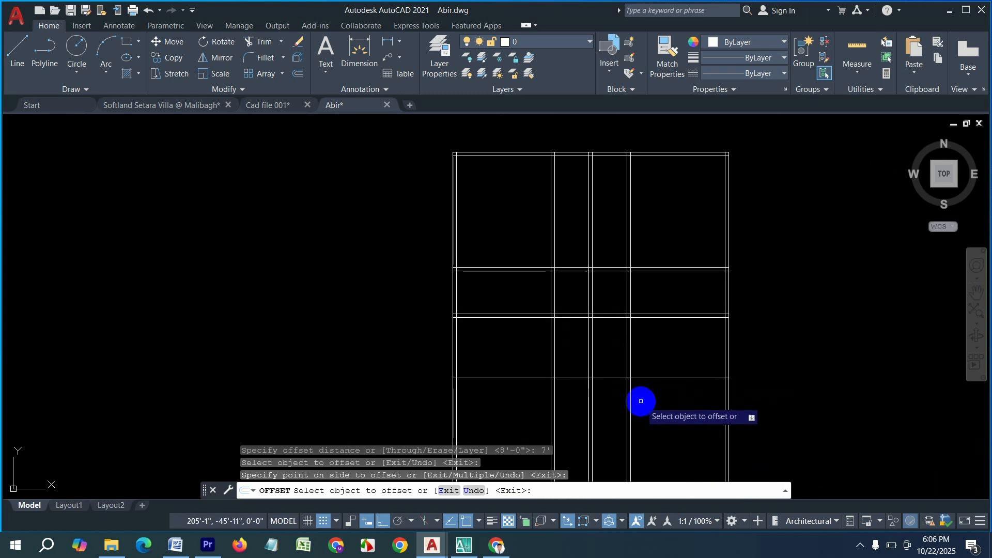
pyautogui.press('Return')
# Step: Offset the lowest horizontal line 5" downward to form the third horizontal interior wall
pyautogui.press('Return')
pyautogui.write('5')
pyautogui.press('Return')
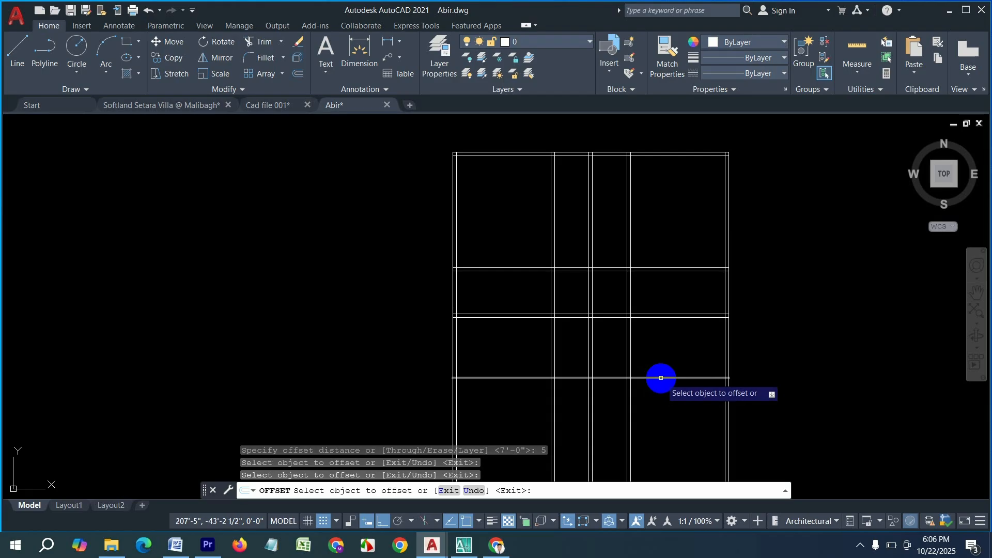
pyautogui.click(660, 379)
pyautogui.click(653, 389)
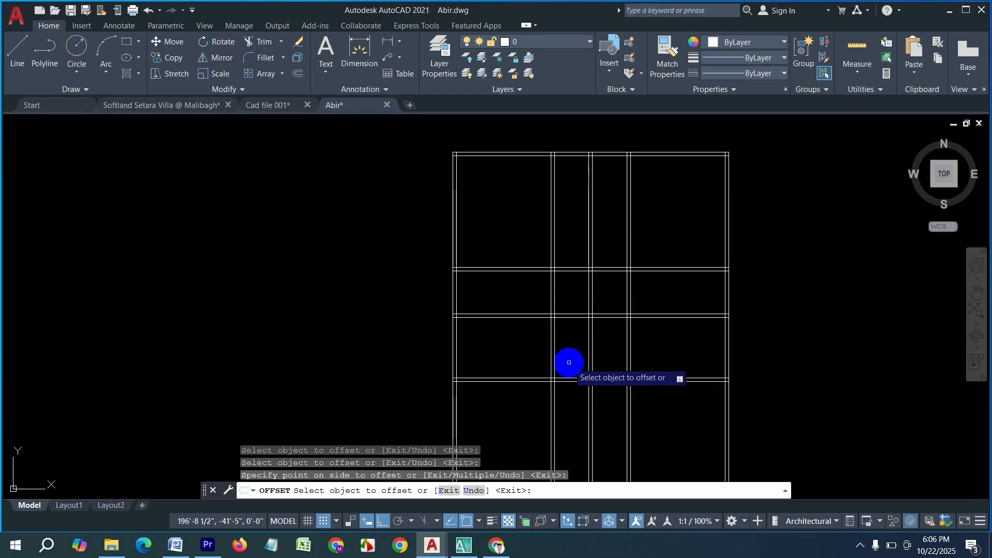
pyautogui.press('Escape')
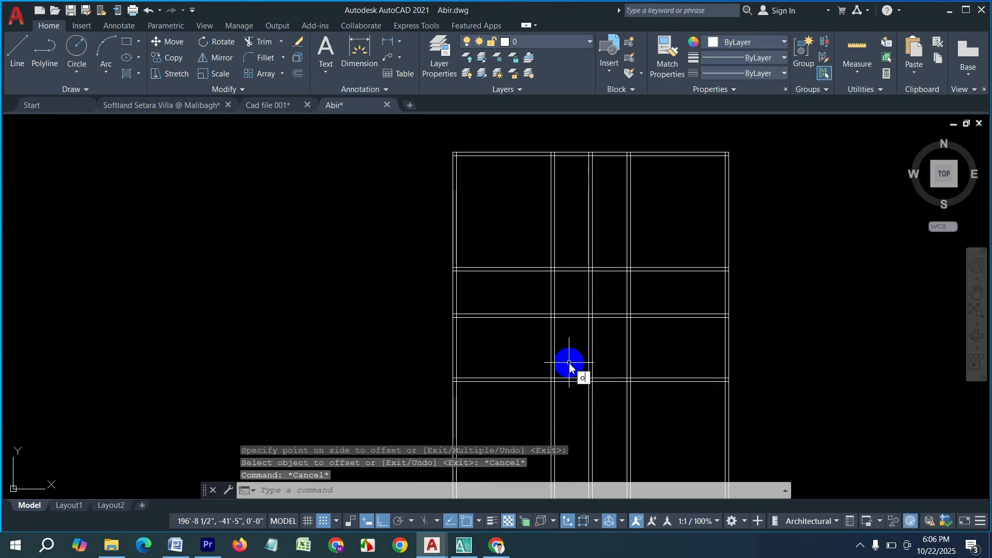
# Step: Offset the lower line of the third horizontal interior wall 12' downward
pyautogui.press('Return')
pyautogui.write("12'")
pyautogui.press('Return')
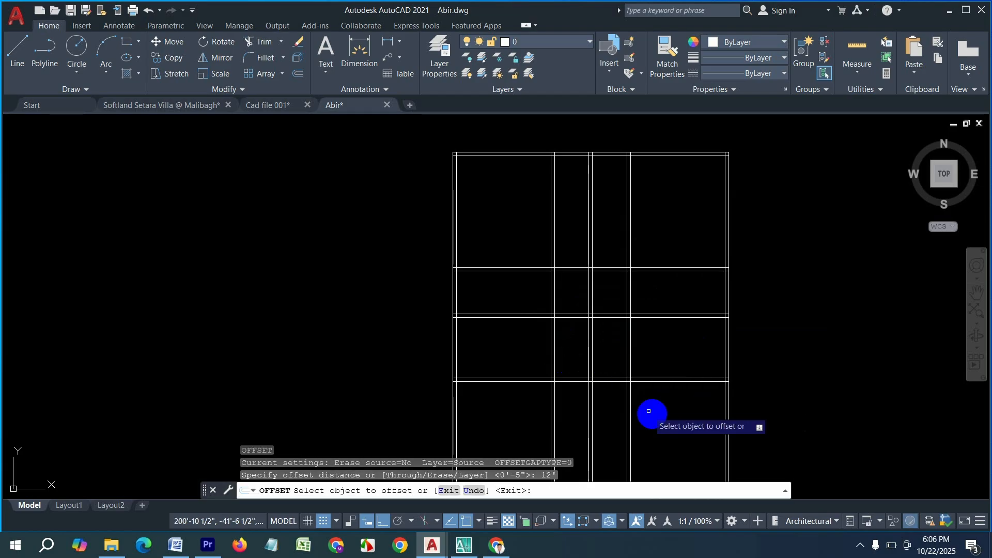
pyautogui.click(674, 382)
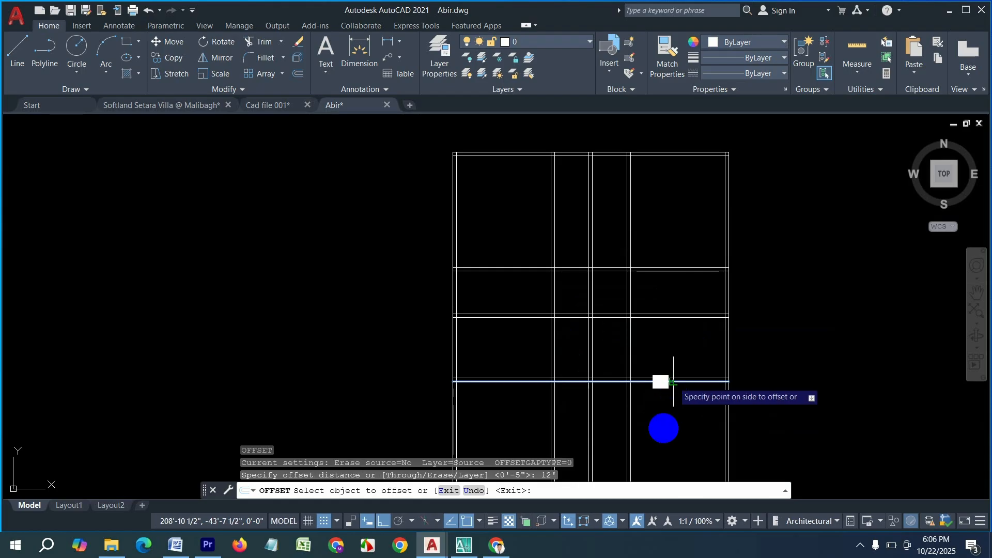
pyautogui.scroll(-2, 667, 388)
pyautogui.scroll(2, 658, 428)
pyautogui.click(668, 419)
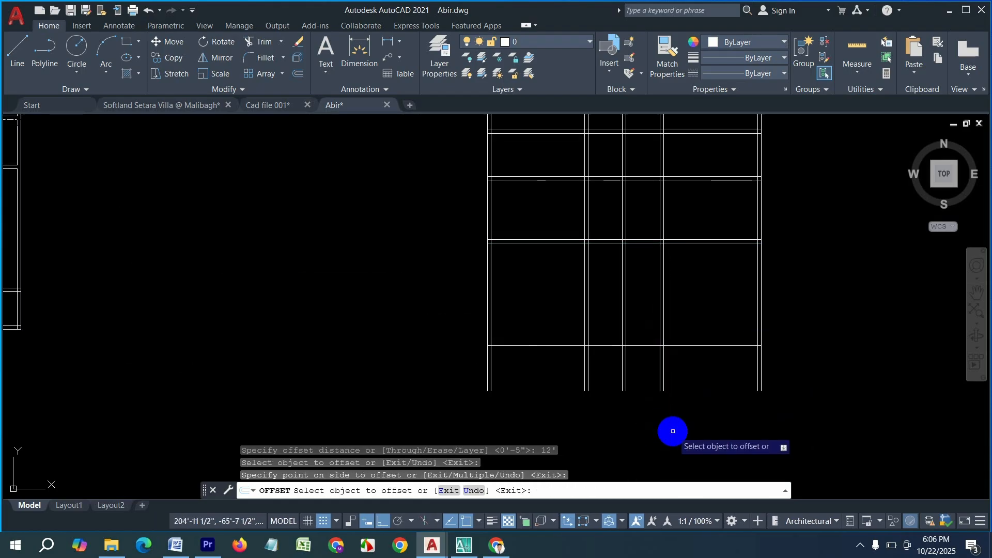
pyautogui.press('Return')
# Step: Offset the lowest horizontal line 5" downward to form the fourth horizontal interior wall
pyautogui.press('Return')
pyautogui.press('Return')
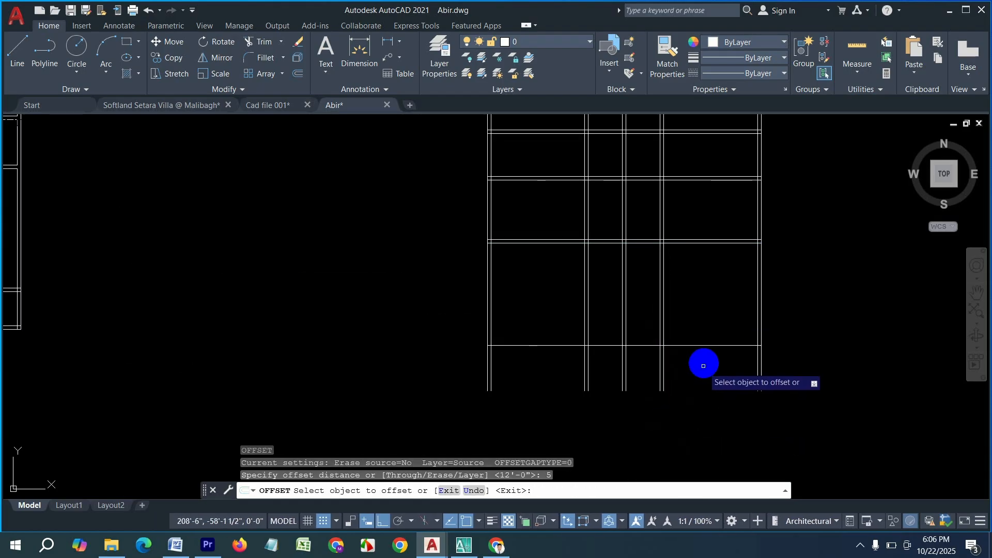
pyautogui.click(711, 346)
pyautogui.click(710, 408)
pyautogui.press('Return')
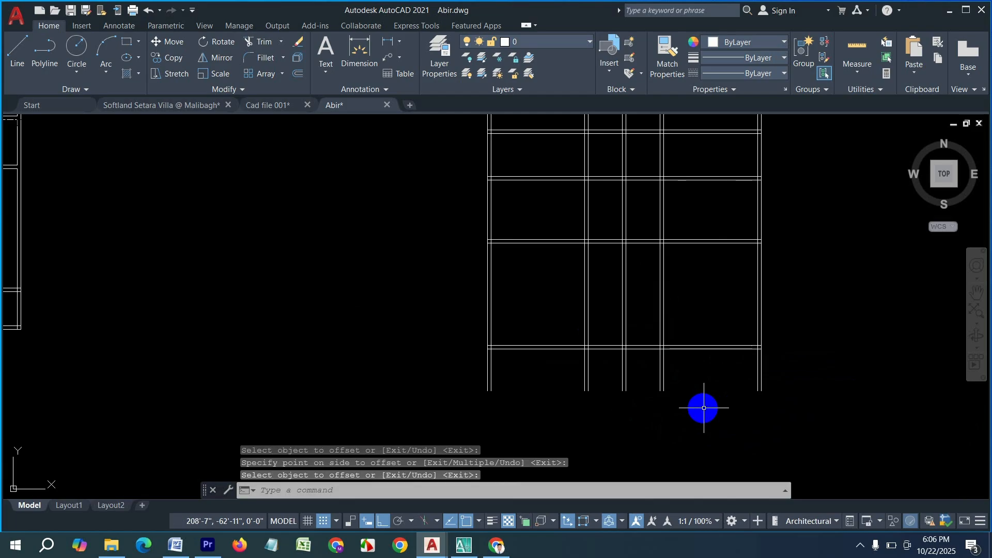
# Step: Offset the lower line of the fourth horizontal interior wall 4' downward
pyautogui.press('Return')
pyautogui.press('Return')
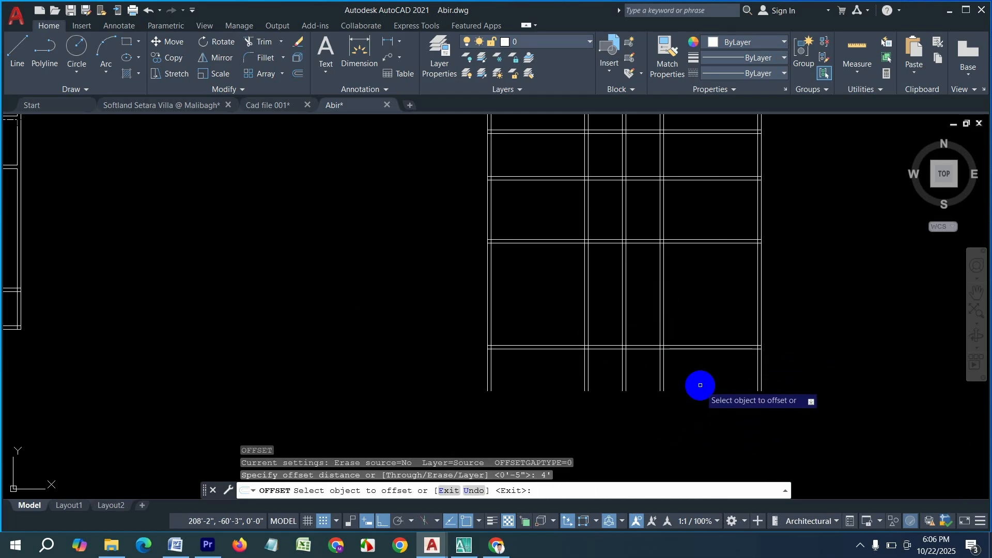
pyautogui.click(708, 346)
pyautogui.click(705, 423)
pyautogui.press('Return')
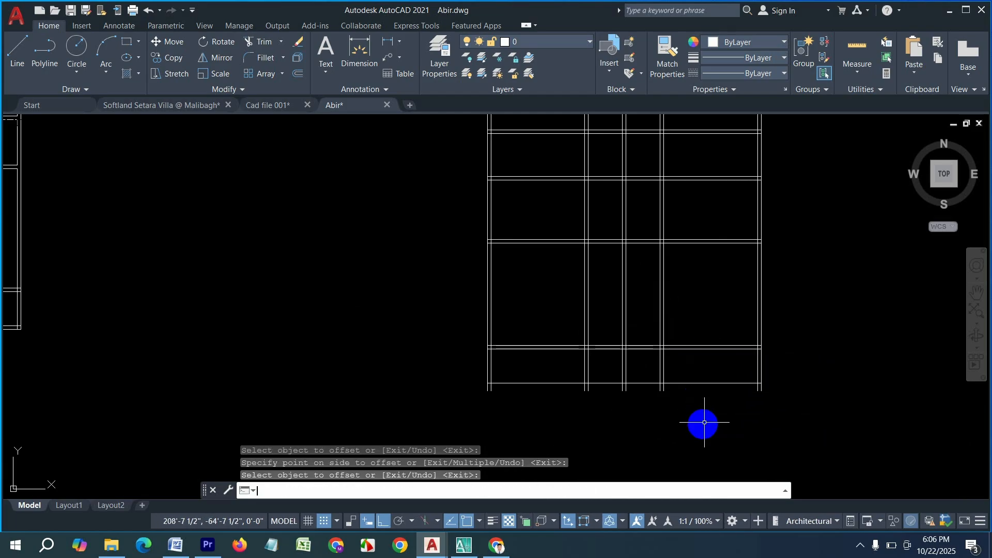
# Step: Offset the lowest horizontal line 5" downward to form the bottom outer wall
pyautogui.press('Return')
pyautogui.press('Return')
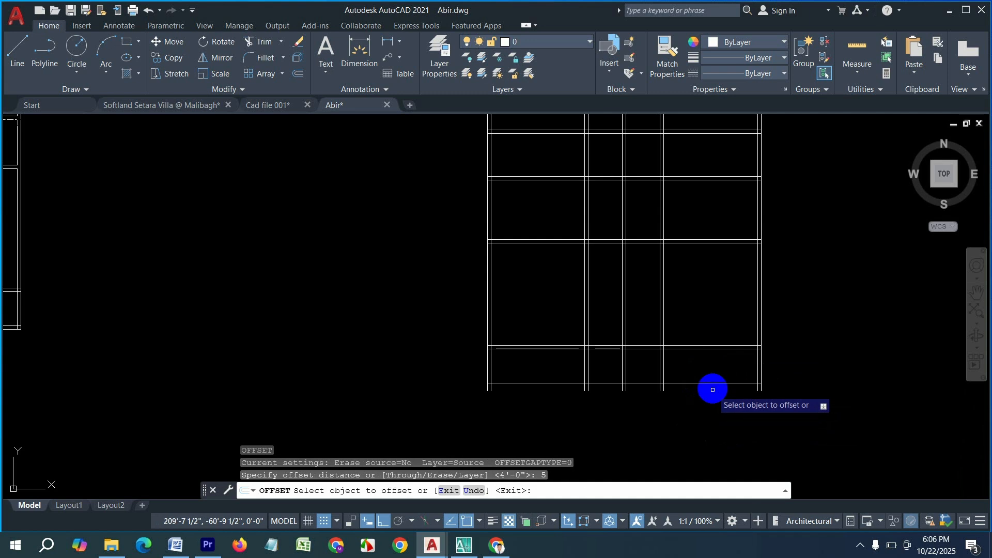
pyautogui.click(714, 384)
pyautogui.click(716, 412)
pyautogui.scroll(3, 729, 406)
pyautogui.press('Escape')
pyautogui.press('Escape')
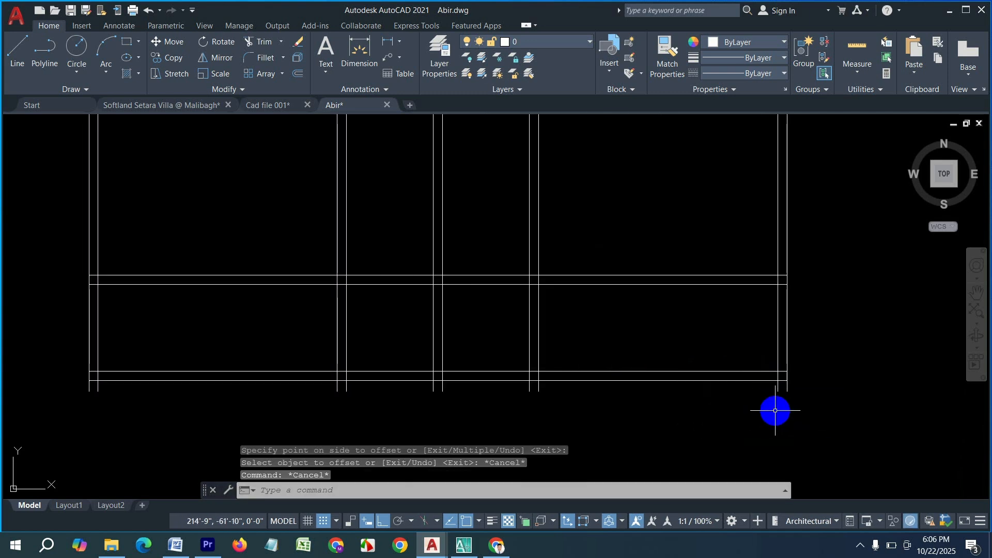
# Step: Trim the ends of all vertical wall lines that protrude below the outer line of the bottom wall
pyautogui.write('tr')
pyautogui.press('Return')
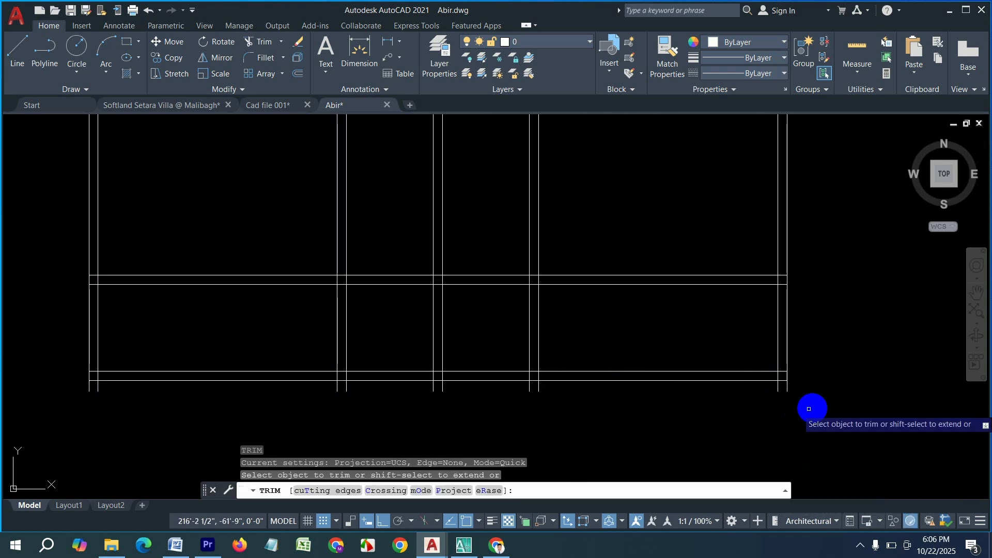
pyautogui.click(825, 390)
pyautogui.click(765, 391)
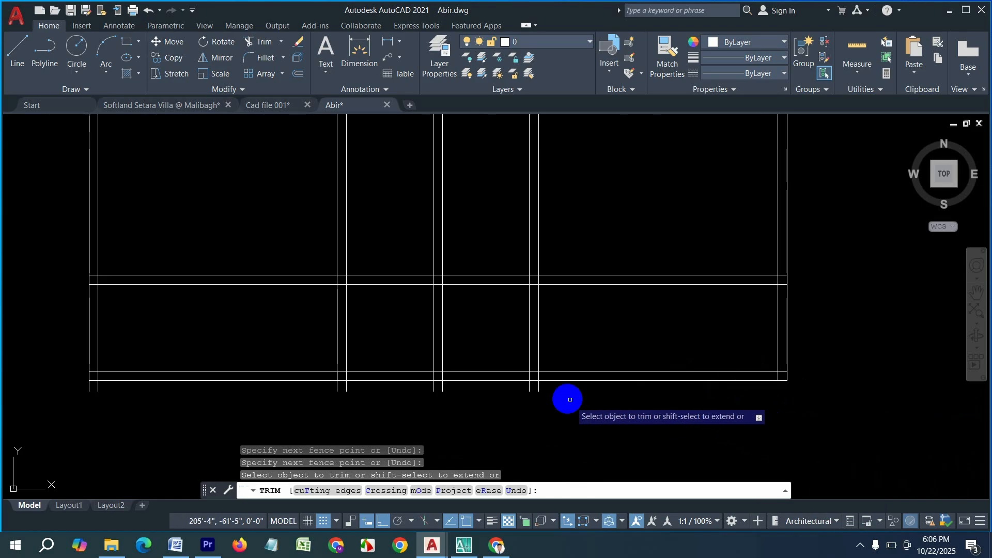
pyautogui.click(561, 396)
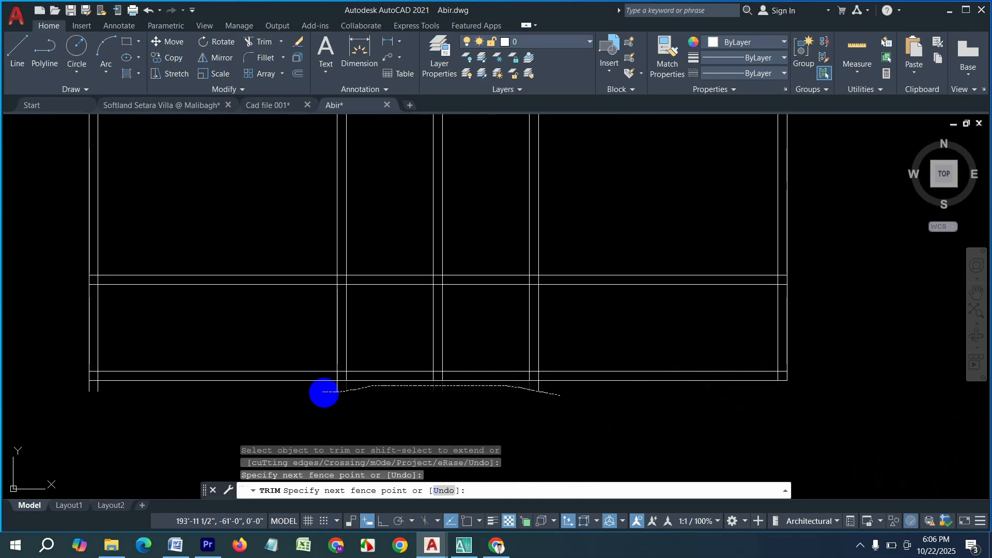
pyautogui.click(325, 392)
pyautogui.press('Return')
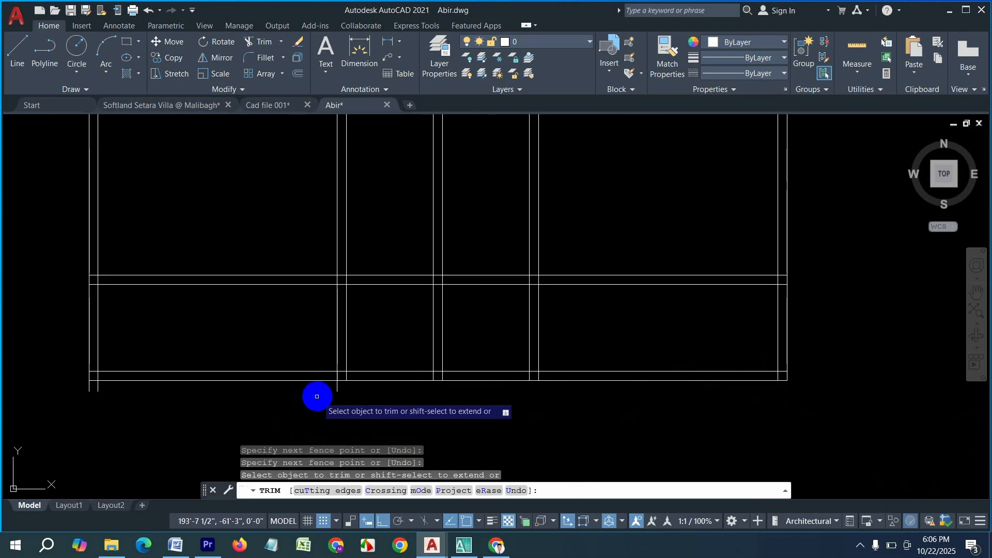
pyautogui.click(328, 390)
pyautogui.click(344, 389)
pyautogui.moveTo(221, 428); pyautogui.dragTo(441, 428, button='middle')
pyautogui.scroll(-6, 326, 392)
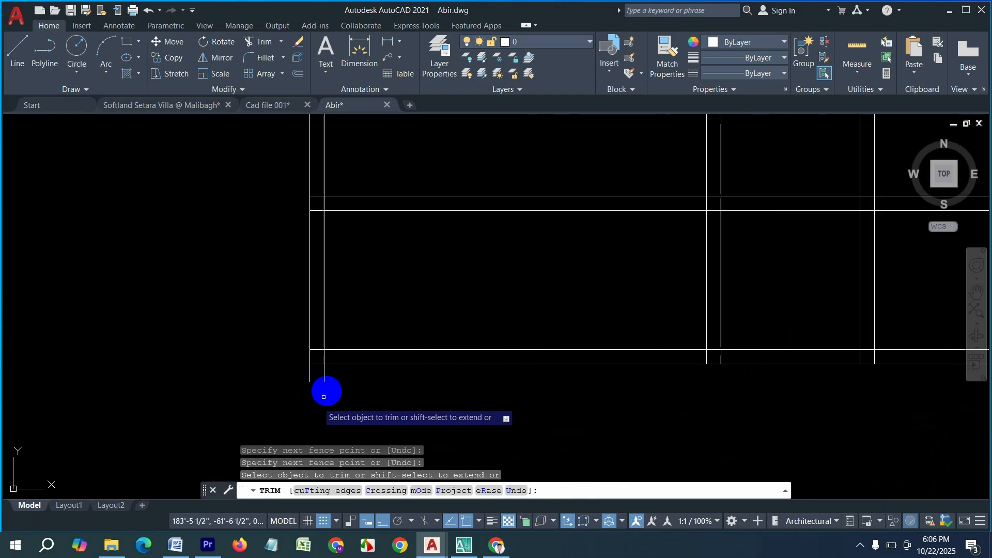
pyautogui.scroll(-3, 289, 367)
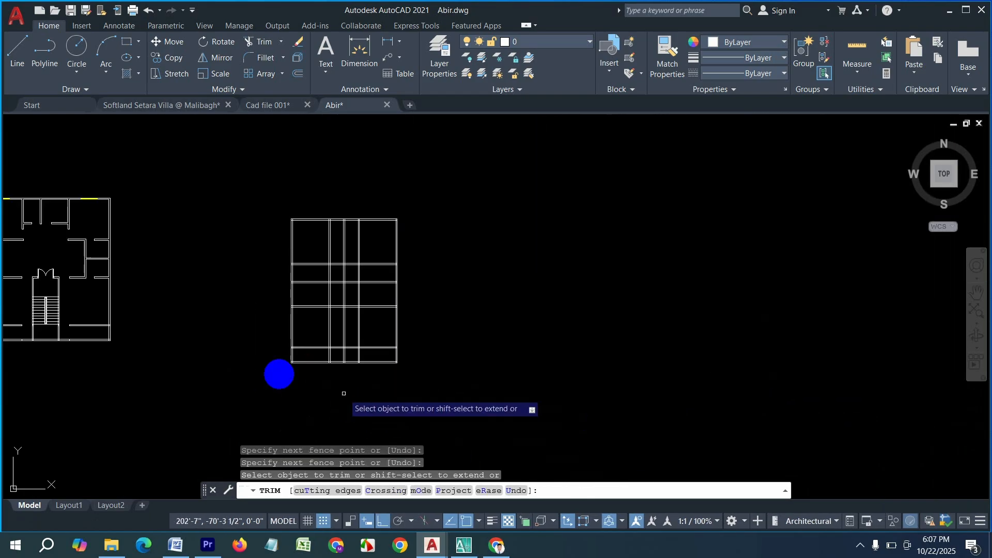
pyautogui.scroll(2, 279, 368)
pyautogui.moveTo(284, 365); pyautogui.dragTo(451, 366, button='middle')
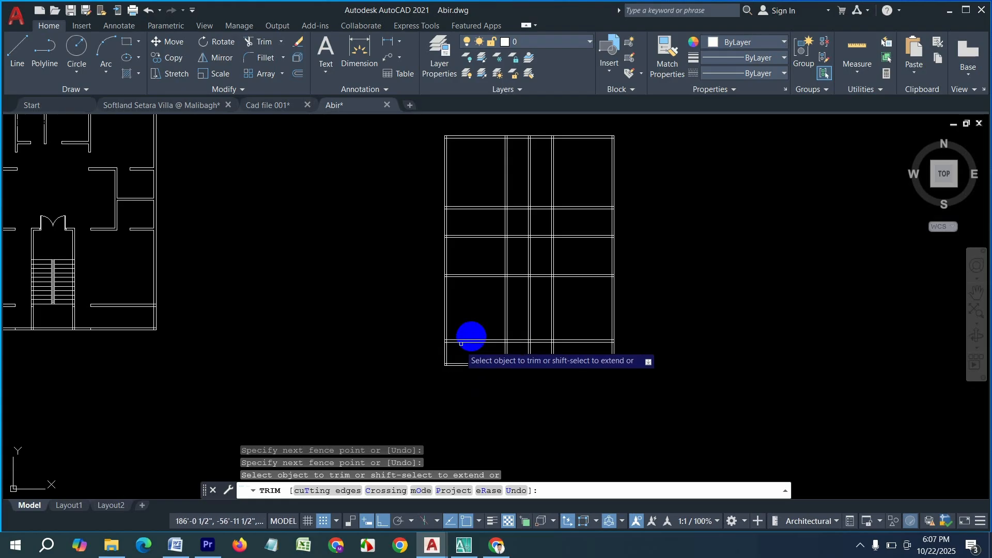
# Step: Draw a horizontal line along the top wall's inner face, from the left central wall's outer line to the right central wall's outer line
pyautogui.scroll(2, 491, 341)
pyautogui.scroll(-2, 538, 310)
pyautogui.moveTo(520, 207); pyautogui.dragTo(532, 321, button='middle')
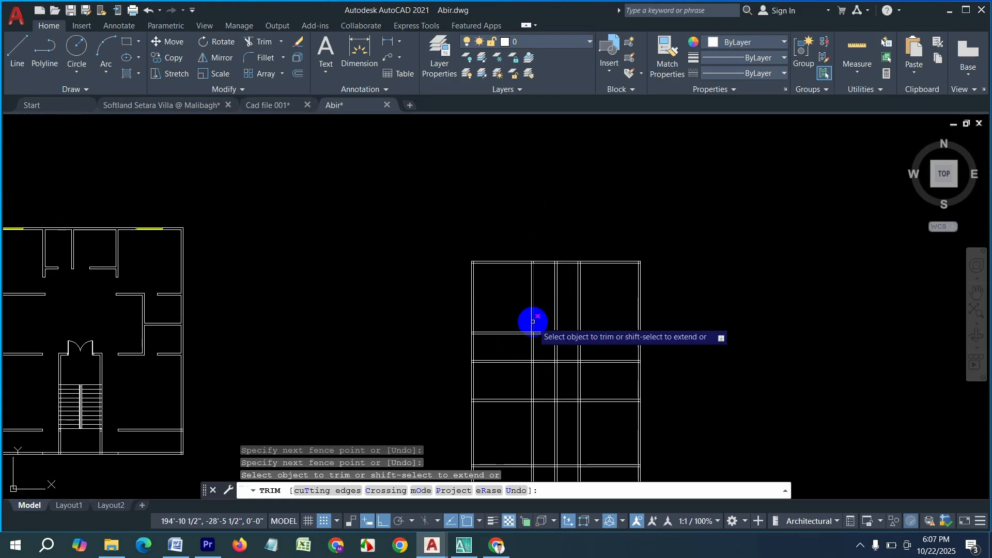
pyautogui.press('Escape')
pyautogui.scroll(2, 611, 332)
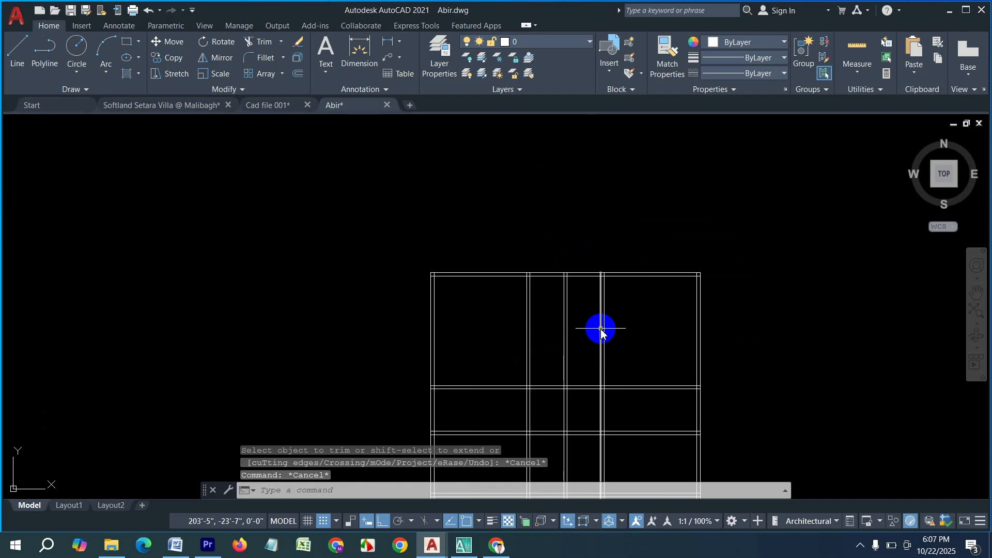
pyautogui.write('l')
pyautogui.press('Return')
pyautogui.scroll(2, 527, 272)
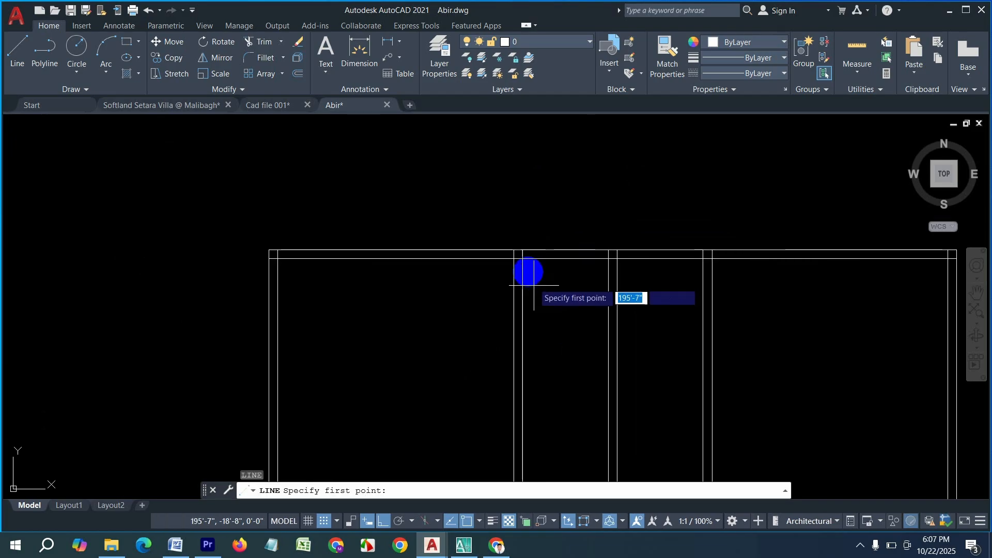
pyautogui.click(514, 258)
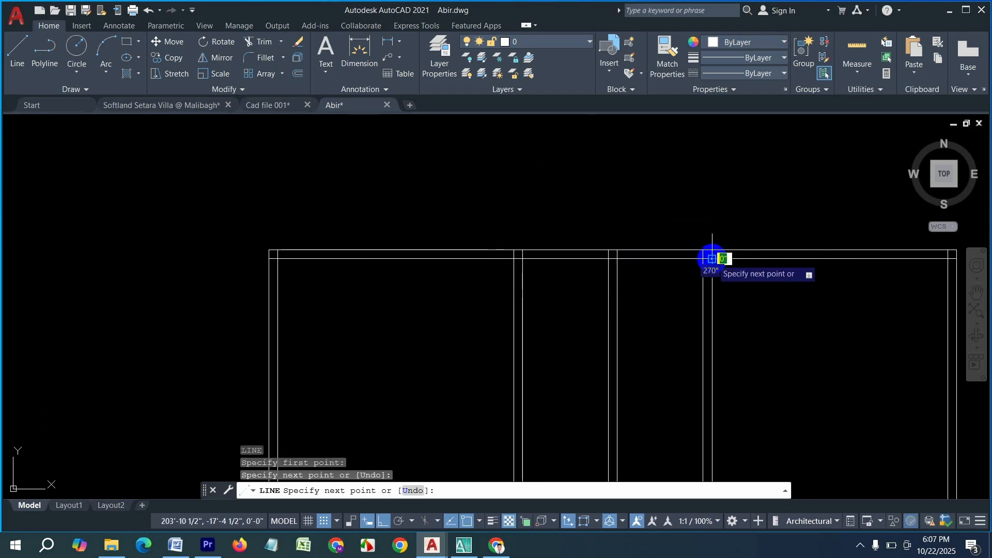
pyautogui.click(712, 258)
pyautogui.press('Escape')
# Step: Offset the short line on the top wall's inner face 7' downward
pyautogui.press('Return')
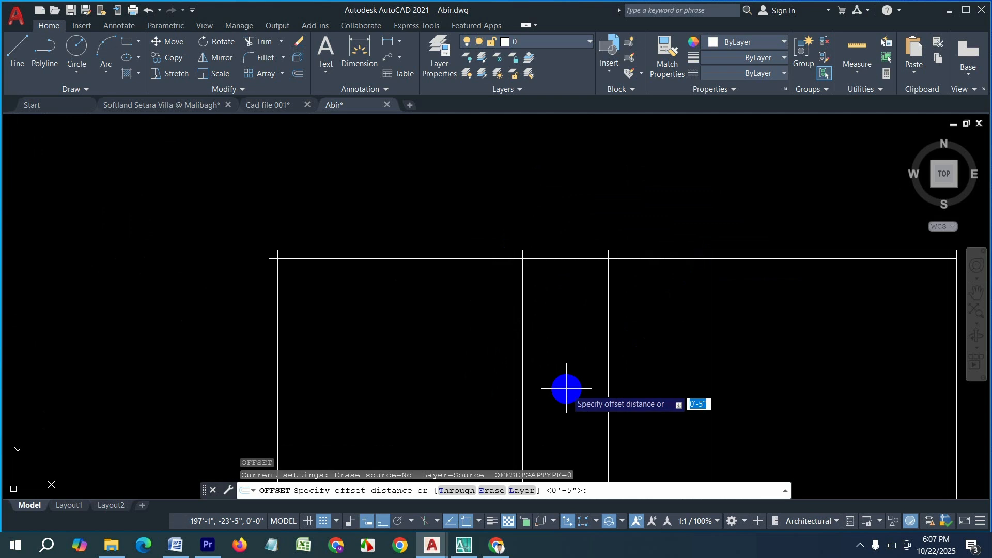
pyautogui.write("7'")
pyautogui.press('Return')
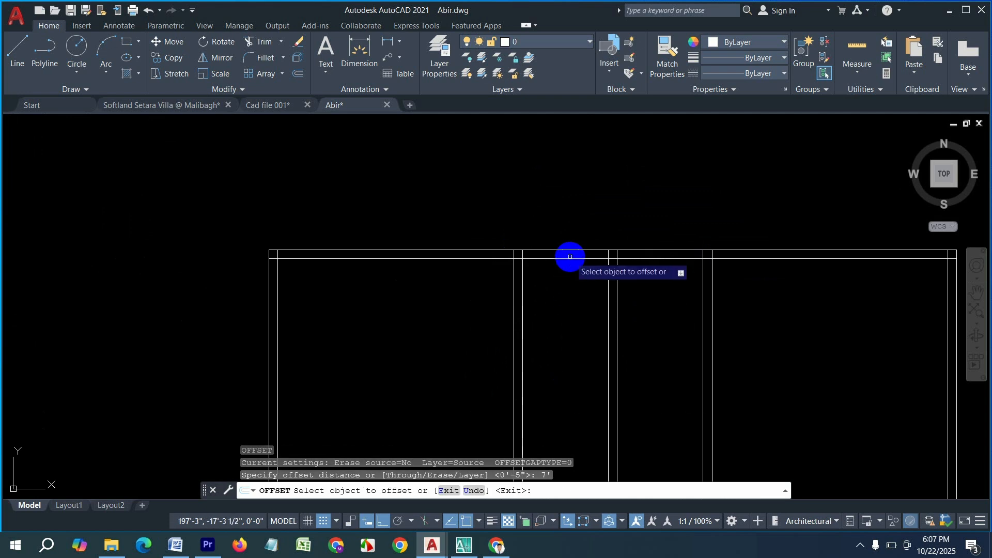
pyautogui.click(573, 259)
pyautogui.click(569, 364)
pyautogui.scroll(-4, 591, 361)
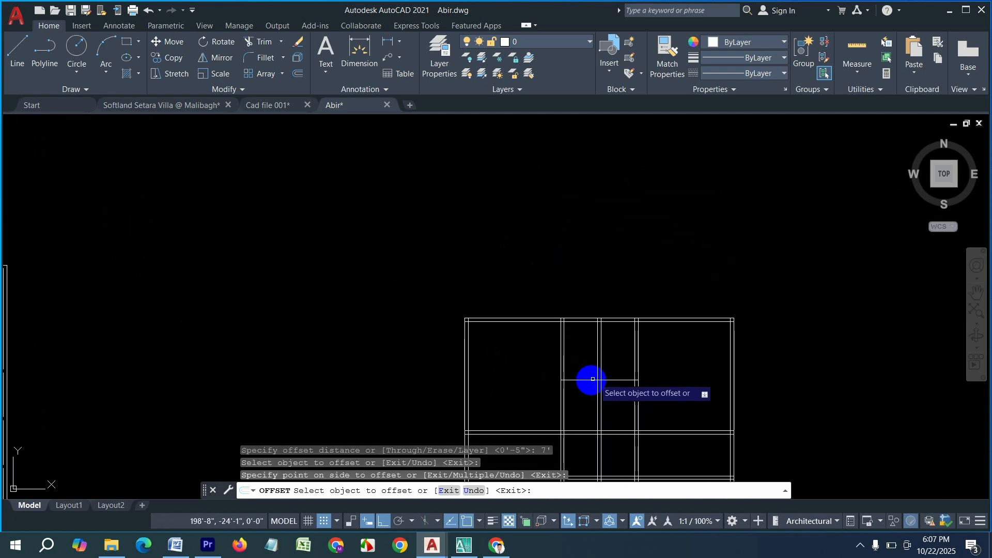
# Step: Offset the new short horizontal line 5" downward to form a cross wall between the central vertical walls
pyautogui.press('Return')
pyautogui.press('Return')
pyautogui.write('5')
pyautogui.press('Return')
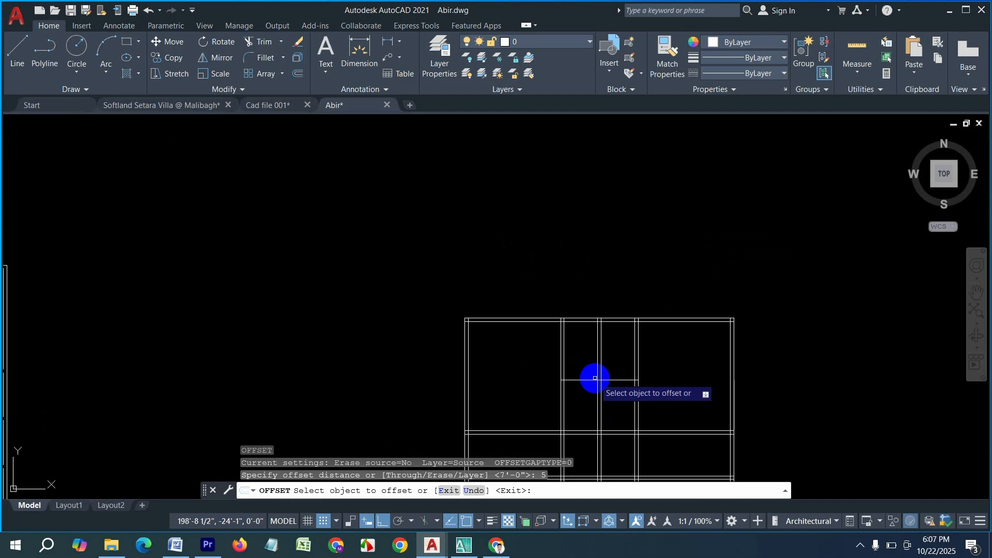
pyautogui.click(582, 380)
pyautogui.click(581, 408)
pyautogui.moveTo(580, 409); pyautogui.dragTo(594, 333, button='middle')
pyautogui.press('Escape')
pyautogui.press('Escape')
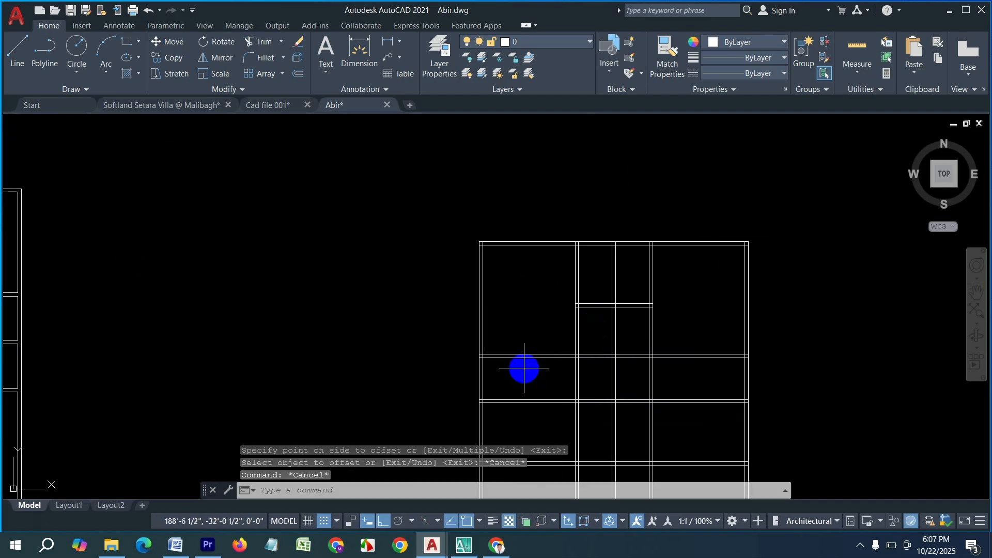
# Step: Draw a vertical line on the left outer wall's inner face, from the first full-width horizontal interior wall's upper line to the third's lower line
pyautogui.write('l')
pyautogui.press('Return')
pyautogui.scroll(3, 511, 295)
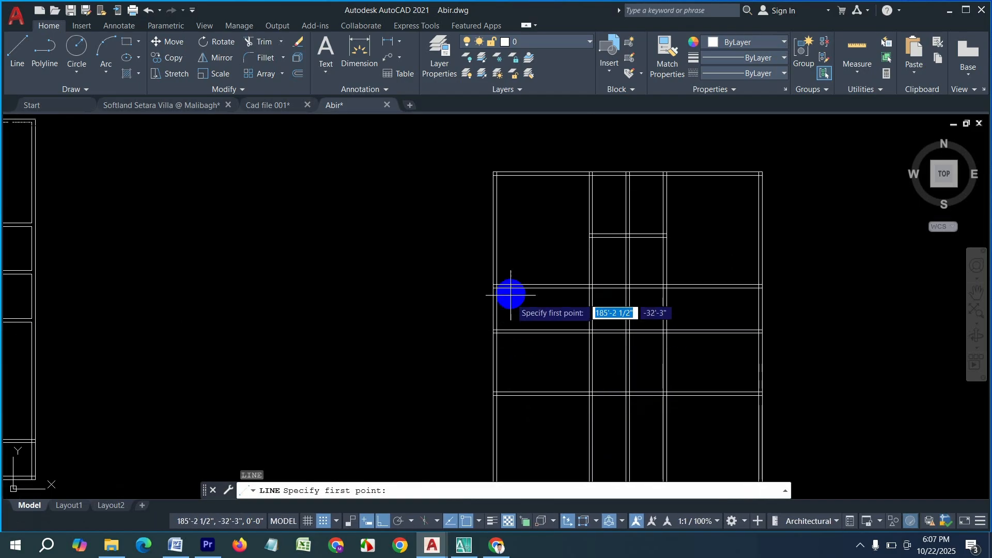
pyautogui.click(488, 278)
pyautogui.moveTo(505, 420); pyautogui.dragTo(499, 313, button='middle')
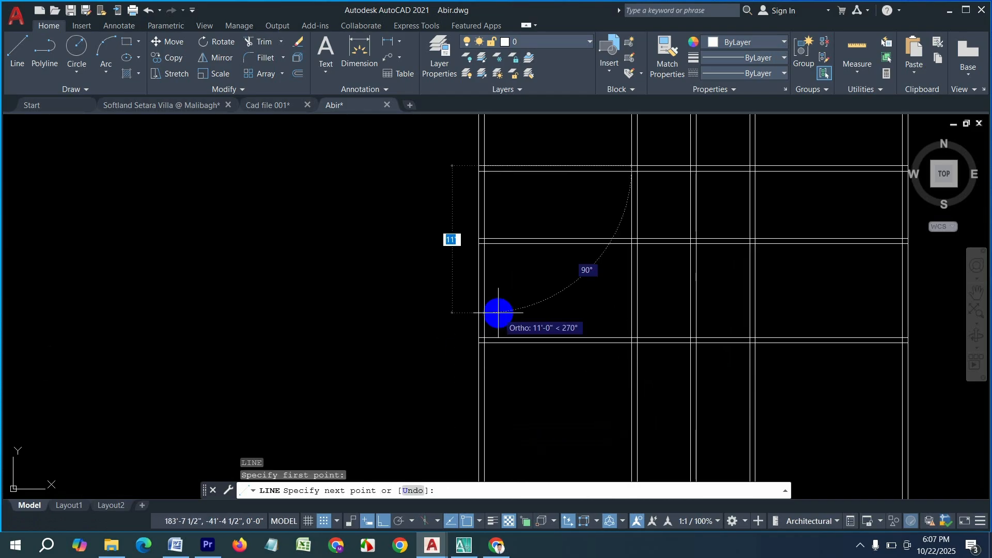
pyautogui.click(484, 342)
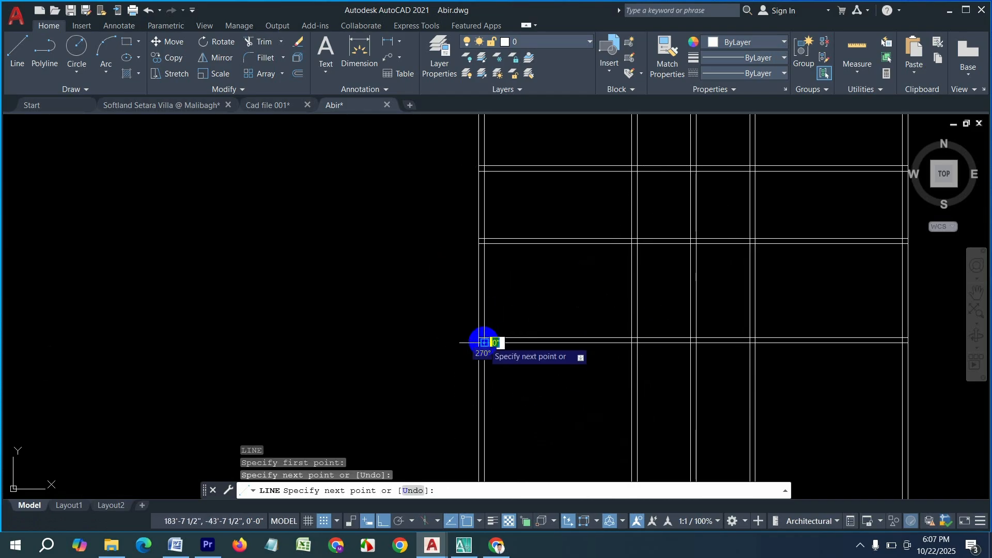
pyautogui.press('Escape')
pyautogui.press('Escape')
# Step: Offset the short vertical line on the left outer wall's inner face 7' to the right
pyautogui.write('o')
pyautogui.press('Return')
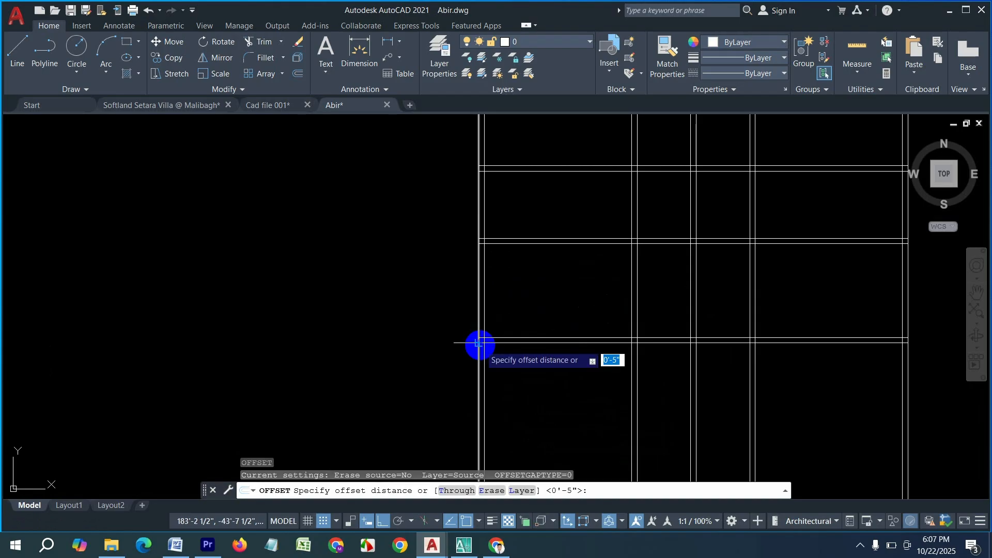
pyautogui.write("7'")
pyautogui.press('Return')
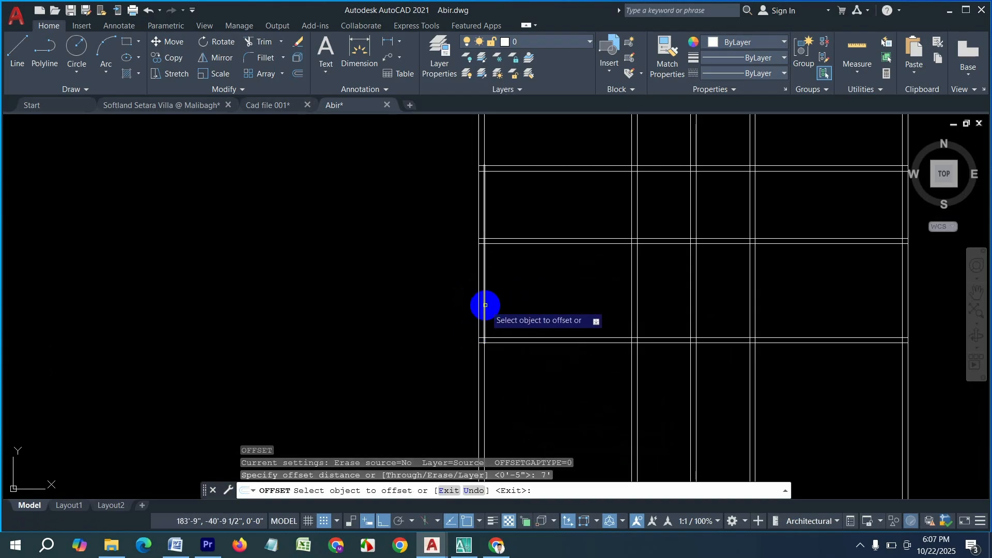
pyautogui.click(484, 304)
pyautogui.click(569, 303)
# Step: Offset the new short vertical line 5" to the right to form the left room's partition wall
pyautogui.press('Return')
pyautogui.press('Return')
pyautogui.write('5')
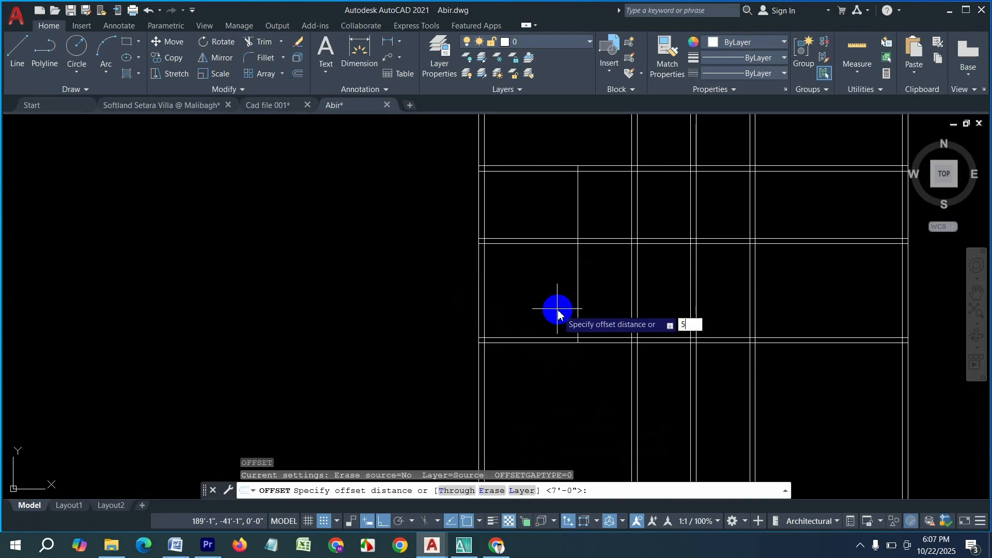
pyautogui.press('Return')
pyautogui.click(578, 305)
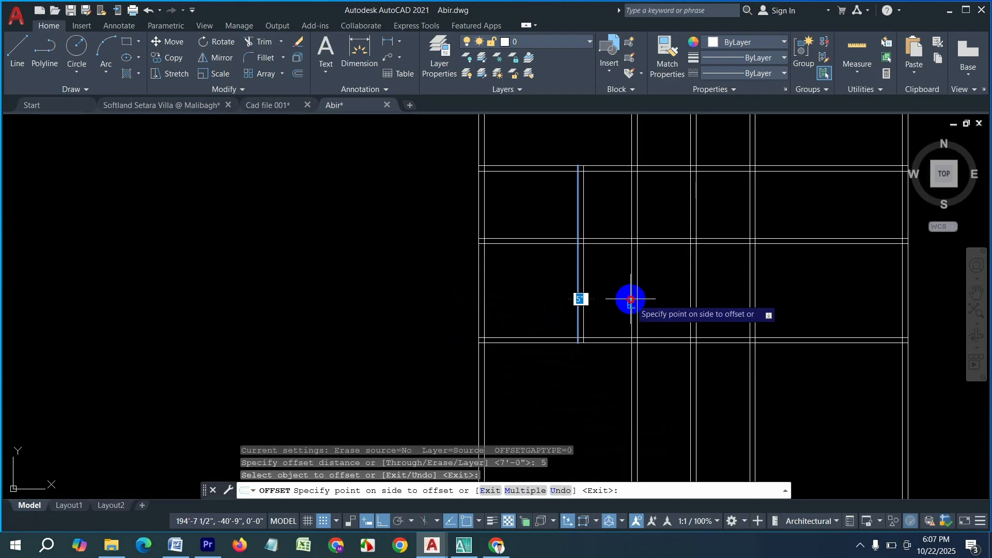
pyautogui.click(630, 299)
pyautogui.scroll(-5, 588, 303)
pyautogui.press('Escape')
# Step: Mirror both lines of the short left partition about the plan's vertical centre line through the middle wall, keeping the source lines
pyautogui.scroll(5, 604, 293)
pyautogui.click(596, 296)
pyautogui.click(551, 308)
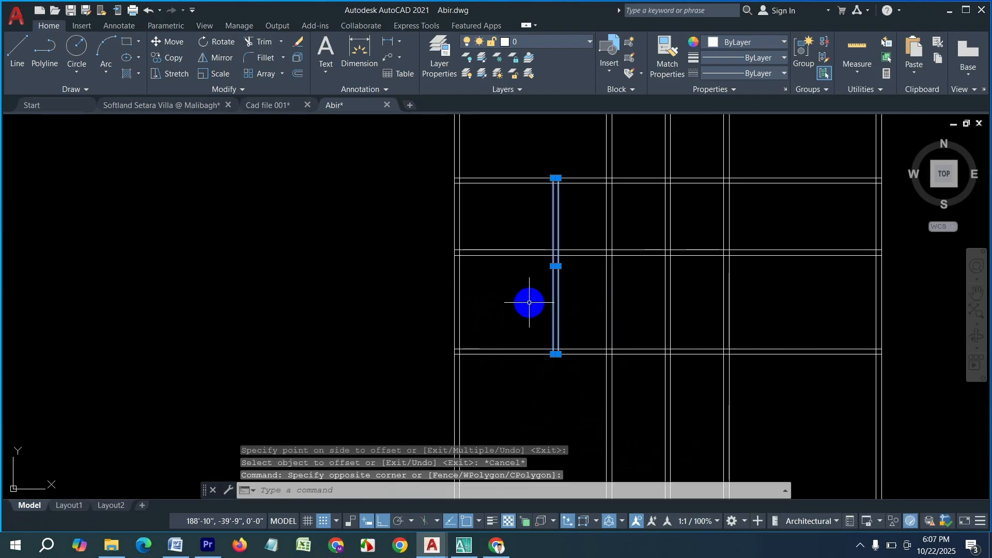
pyautogui.press('Return')
pyautogui.scroll(-5, 528, 301)
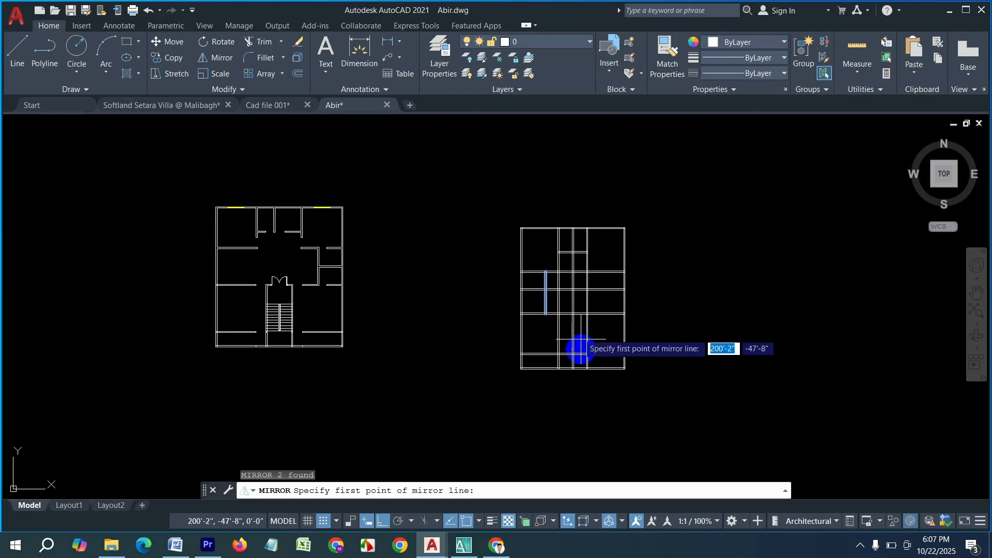
pyautogui.scroll(4, 576, 393)
pyautogui.scroll(6, 564, 378)
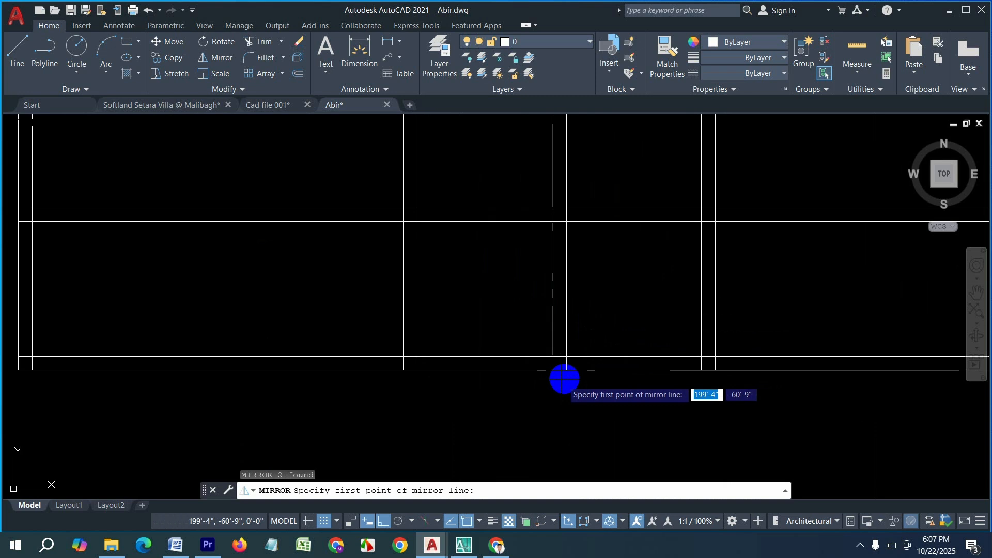
pyautogui.click(561, 371)
pyautogui.scroll(-8, 553, 453)
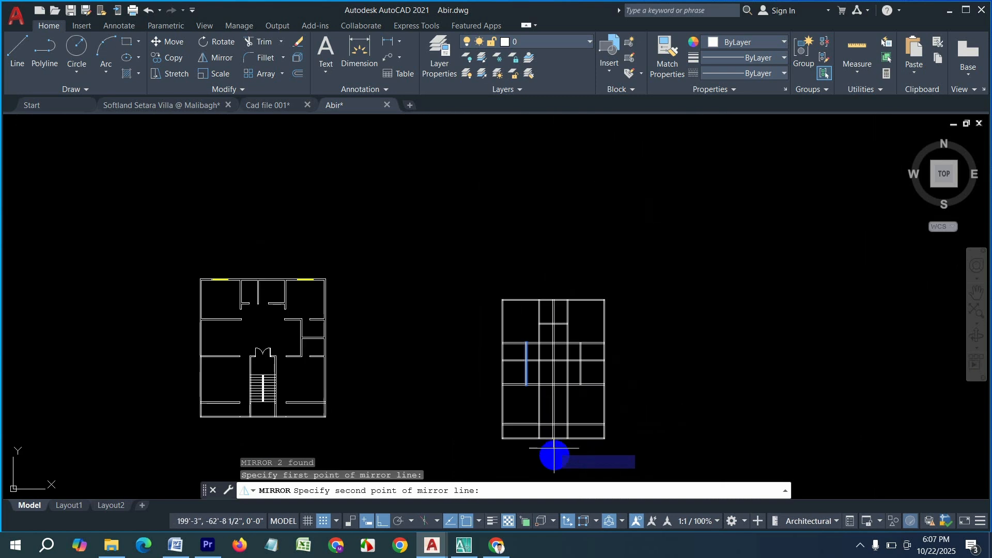
pyautogui.click(538, 243)
pyautogui.click(561, 287)
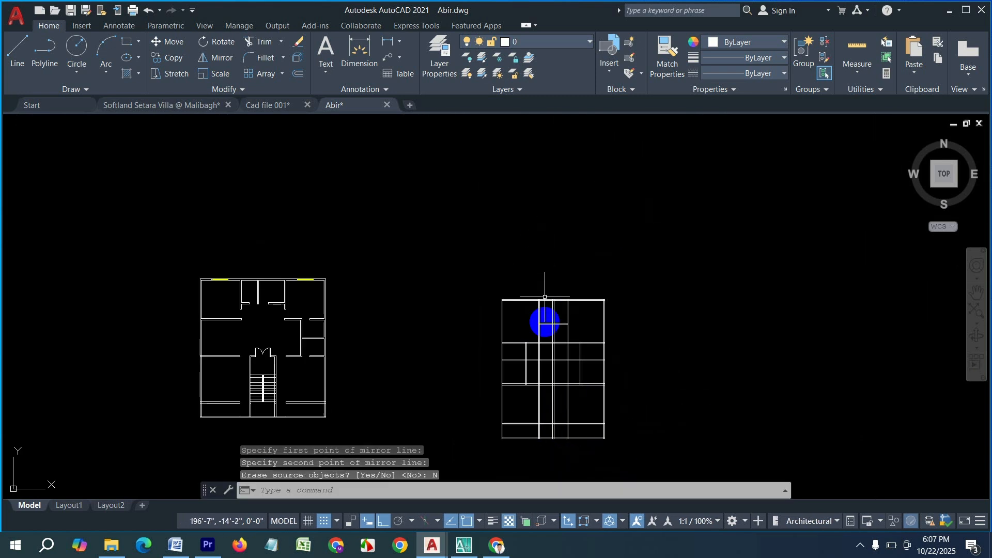
# Step: Draw a horizontal line along the bottom wall's inner face, between the outer lines of the left and right central walls
pyautogui.scroll(5, 560, 398)
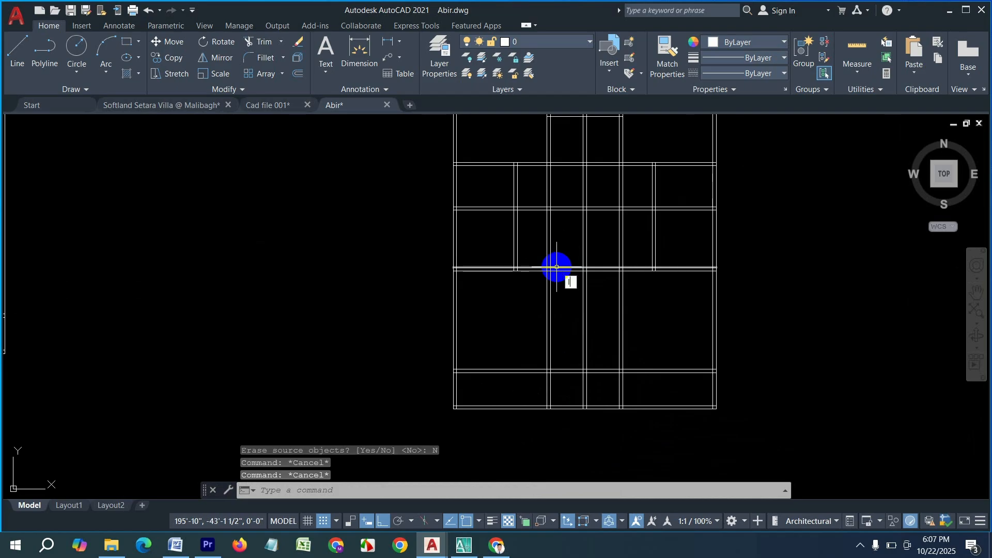
pyautogui.write('l')
pyautogui.press('Return')
pyautogui.scroll(3, 549, 414)
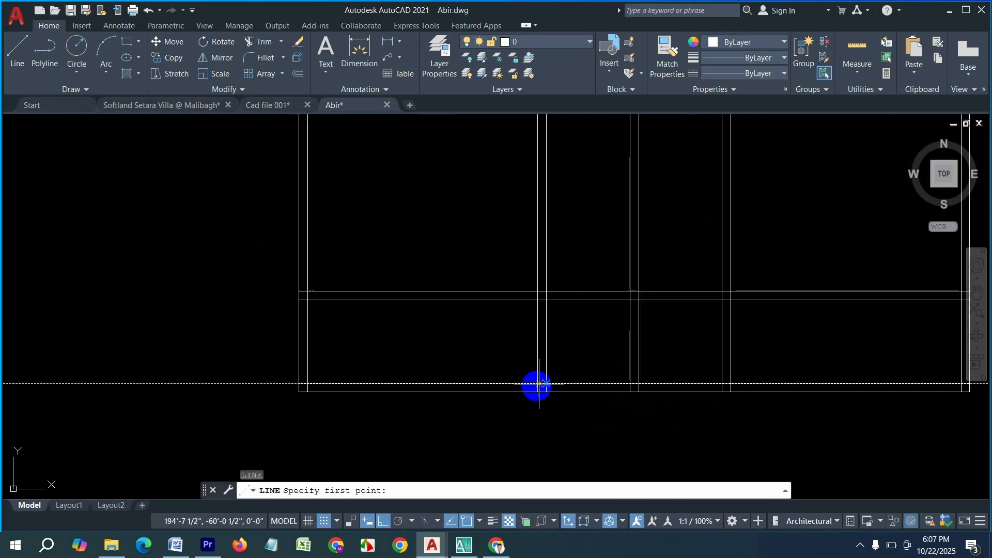
pyautogui.click(539, 383)
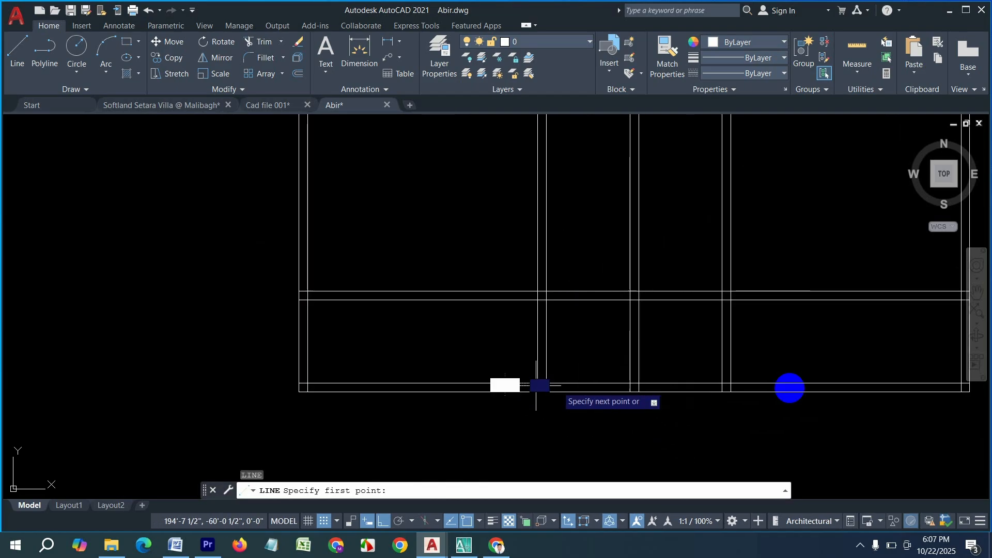
pyautogui.click(732, 383)
pyautogui.press('Return')
# Step: Offset the short line on the bottom wall's inner face 16' upward
pyautogui.write('o')
pyautogui.press('Return')
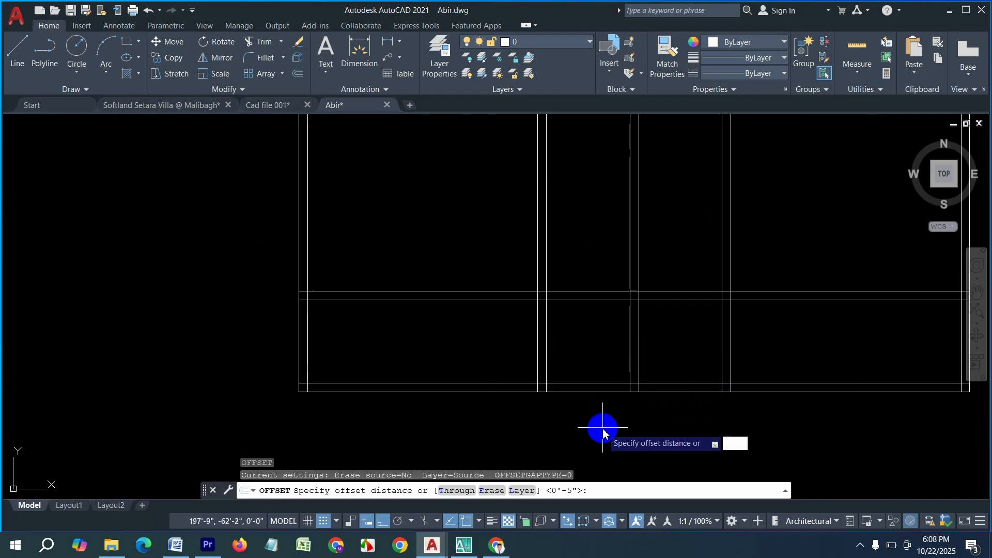
pyautogui.write("16'")
pyautogui.press('Return')
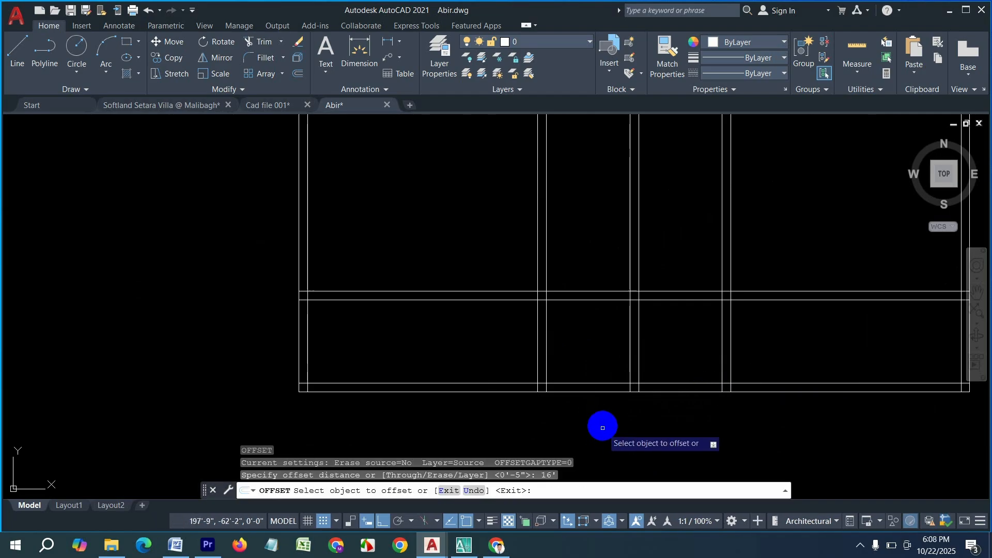
pyautogui.click(597, 383)
pyautogui.scroll(-5, 597, 385)
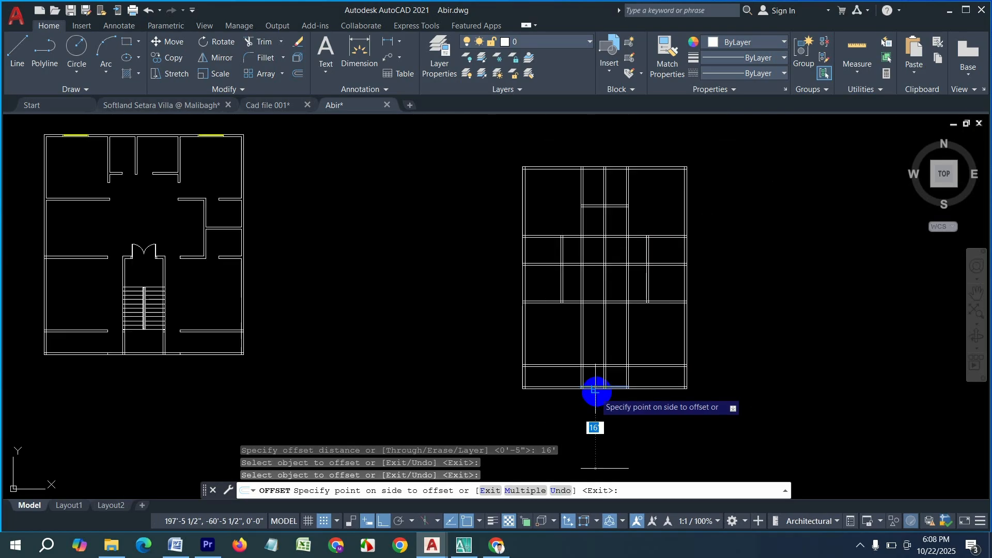
pyautogui.scroll(3, 597, 315)
pyautogui.click(594, 304)
pyautogui.scroll(2, 596, 307)
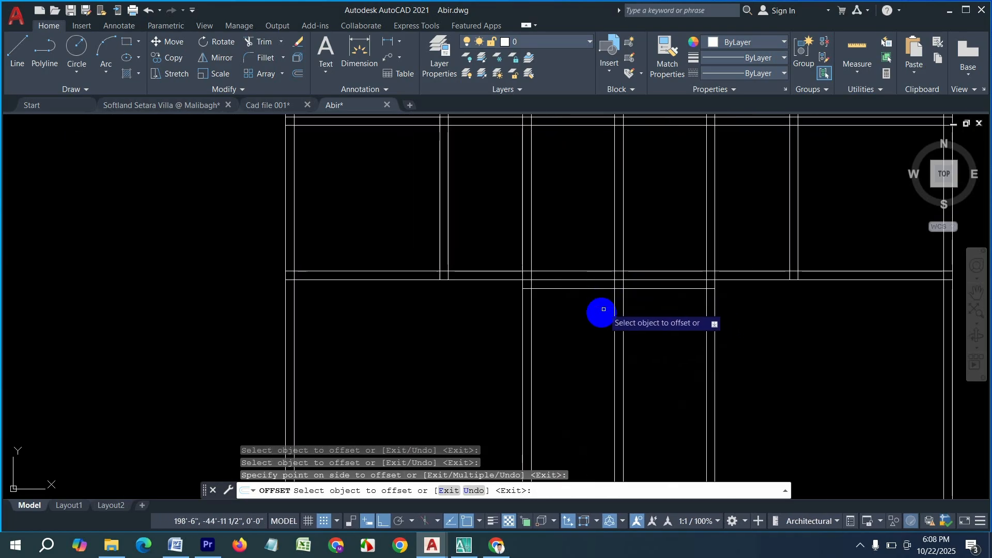
# Step: Offset the short line just below the third full-width horizontal interior wall 5" upward
pyautogui.press('Return')
pyautogui.press('Return')
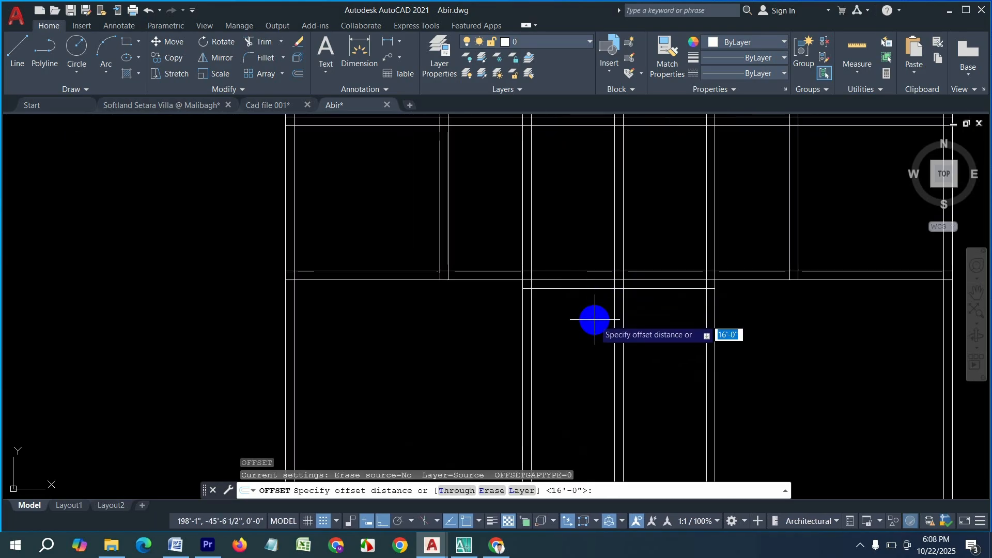
pyautogui.write('5')
pyautogui.press('Return')
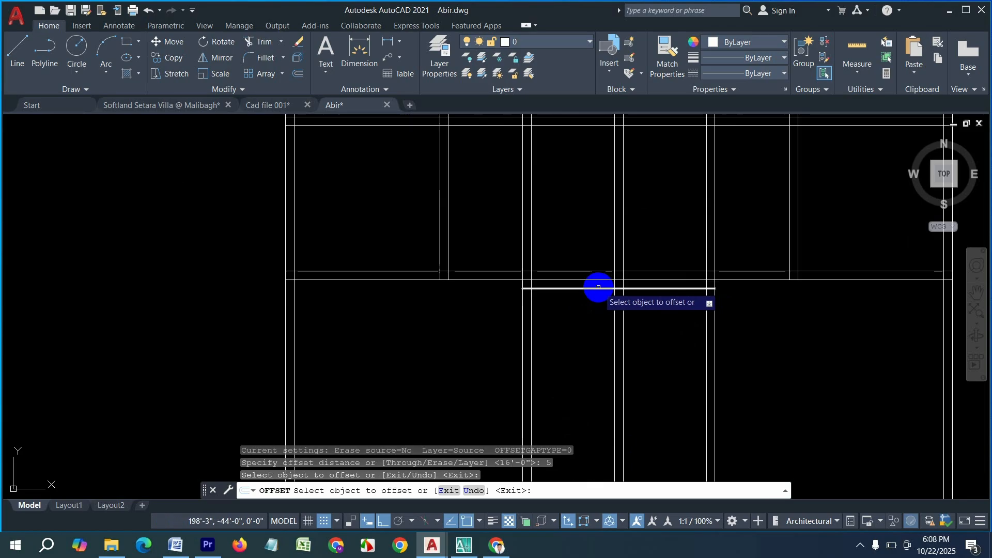
pyautogui.click(599, 288)
pyautogui.click(594, 233)
pyautogui.scroll(4, 589, 286)
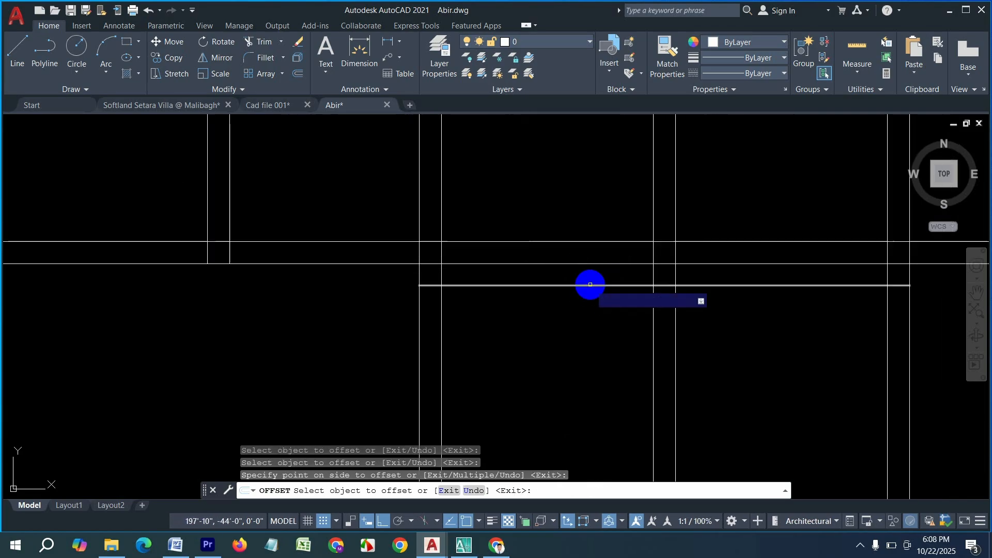
# Step: Repeat the 5" upward offset of the same short line toward the third full-width horizontal wall
pyautogui.click(591, 286)
pyautogui.click(575, 269)
pyautogui.scroll(-3, 594, 272)
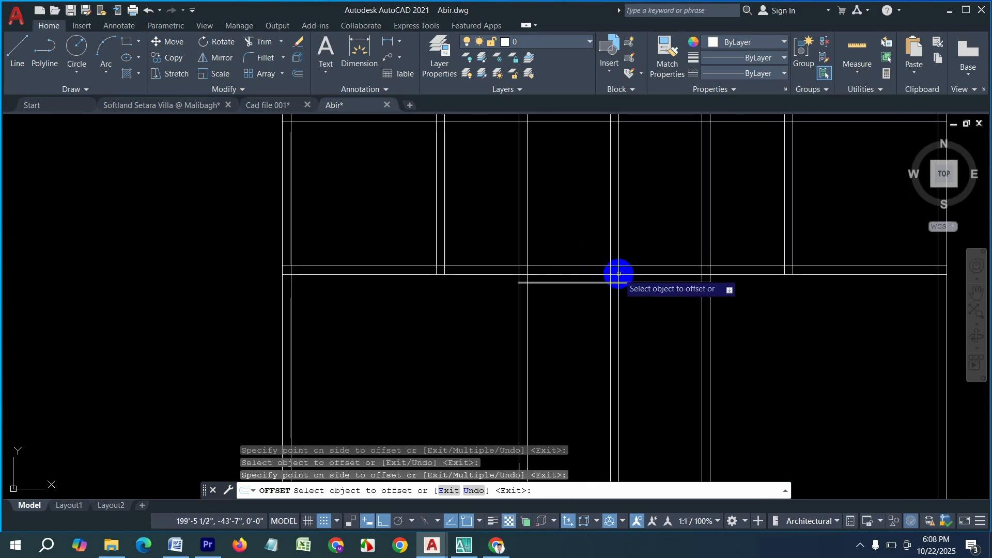
pyautogui.scroll(2, 592, 262)
pyautogui.press('Escape')
pyautogui.scroll(-3, 592, 262)
pyautogui.scroll(3, 608, 279)
pyautogui.press('Escape')
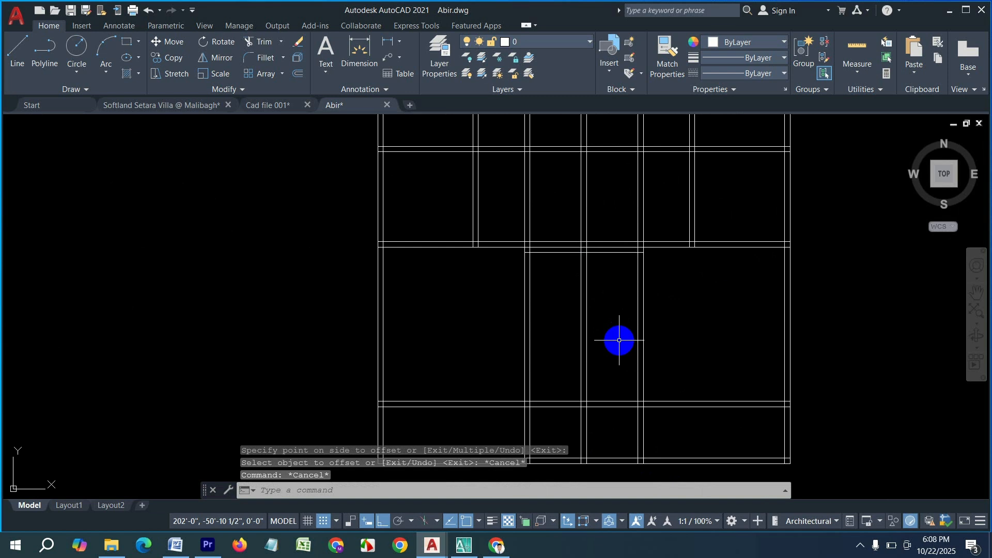
# Step: Trim the middle vertical wall below the short cross line and the lowest horizontal interior wall between the central vertical walls
pyautogui.write('tr')
pyautogui.press('Return')
pyautogui.moveTo(603, 434); pyautogui.dragTo(580, 341)
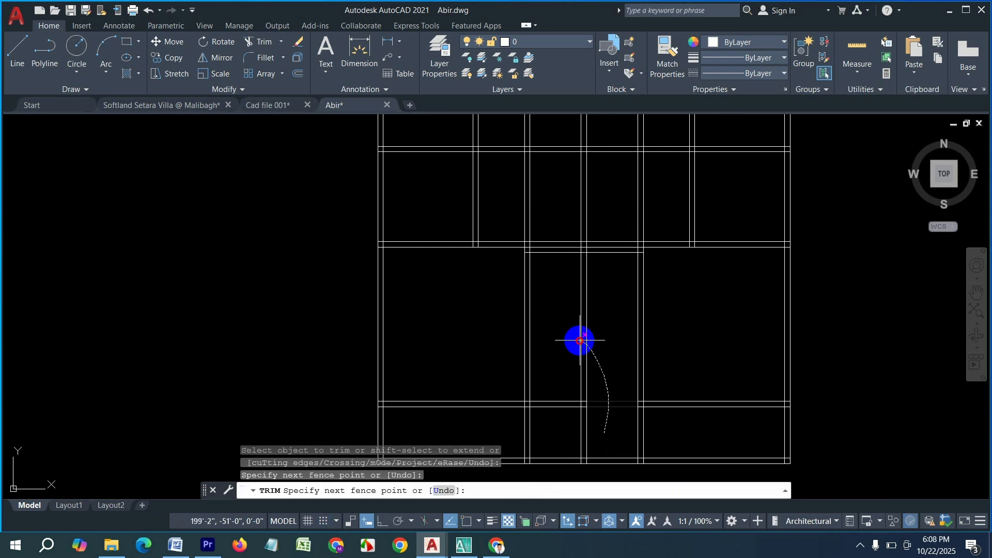
pyautogui.moveTo(591, 420); pyautogui.dragTo(579, 383)
pyautogui.scroll(-3, 578, 383)
pyautogui.scroll(3, 591, 346)
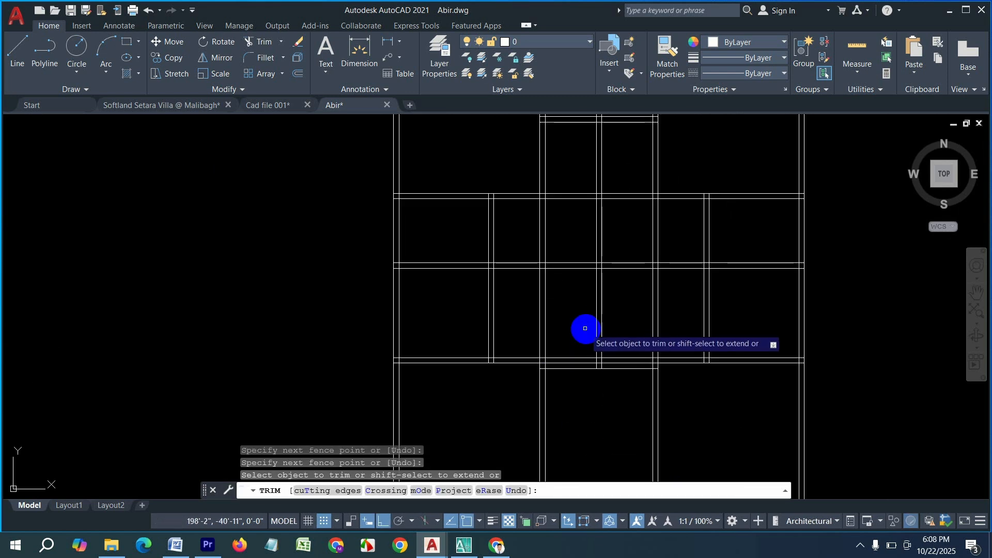
# Step: Trim the vertical, middle horizontal and lowest horizontal wall segments crossing the central room on the left of the middle wall
pyautogui.scroll(4, 586, 359)
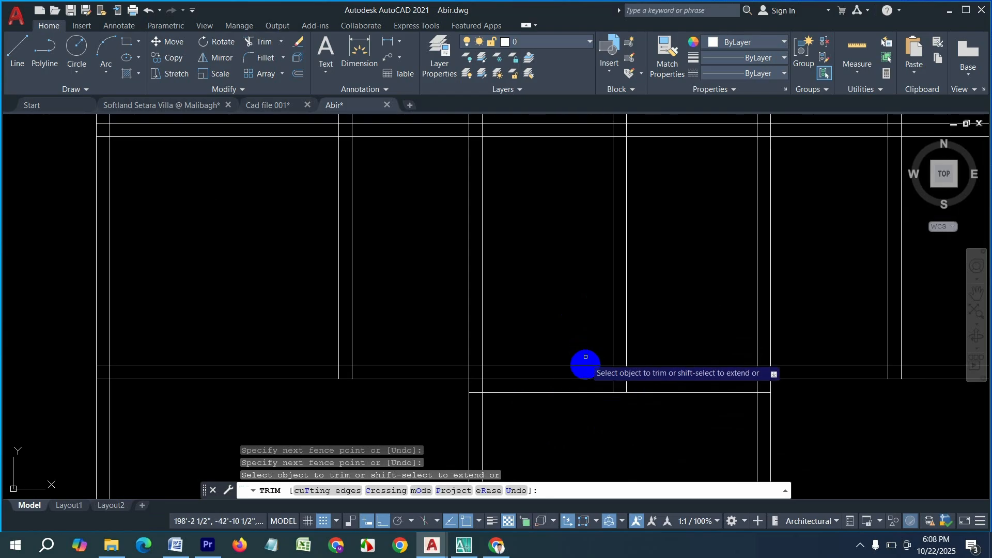
pyautogui.scroll(2, 592, 376)
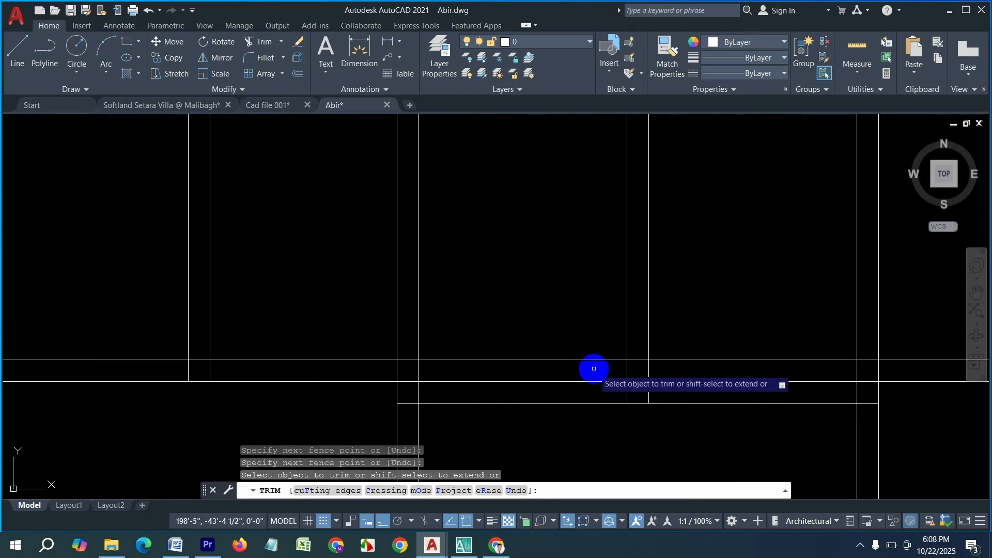
pyautogui.moveTo(593, 372)
pyautogui.mouseDown()
pyautogui.moveTo(543, 306)
pyautogui.moveTo(553, 315)
pyautogui.moveTo(505, 170)
pyautogui.moveTo(536, 246)
pyautogui.moveTo(504, 236)
pyautogui.mouseUp()
pyautogui.scroll(-4, 561, 323)
pyautogui.scroll(-3, 602, 317)
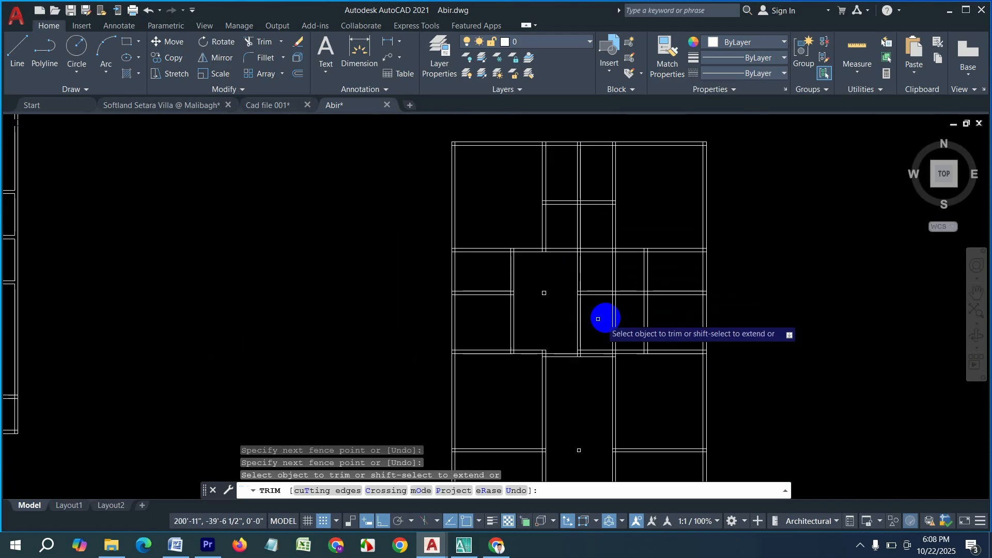
# Step: Trim the vertical wall and the middle horizontal wall crossing the central room on the right of the middle wall
pyautogui.scroll(3, 661, 308)
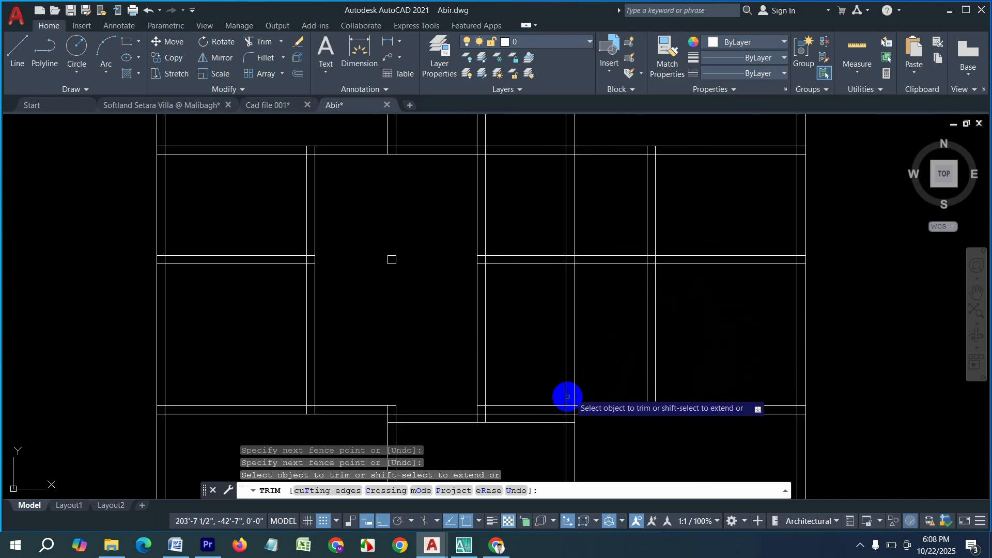
pyautogui.scroll(3, 567, 399)
pyautogui.moveTo(527, 294)
pyautogui.mouseDown()
pyautogui.moveTo(597, 268)
pyautogui.moveTo(613, 213)
pyautogui.mouseUp()
pyautogui.scroll(-5, 565, 310)
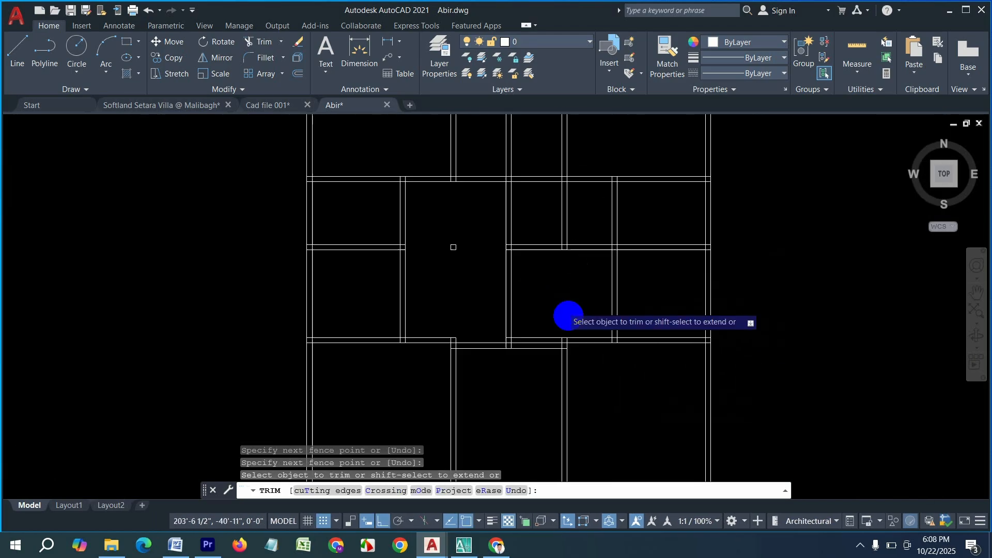
pyautogui.scroll(4, 573, 270)
pyautogui.moveTo(593, 297)
pyautogui.mouseDown()
pyautogui.moveTo(547, 299)
pyautogui.moveTo(563, 277)
pyautogui.mouseUp()
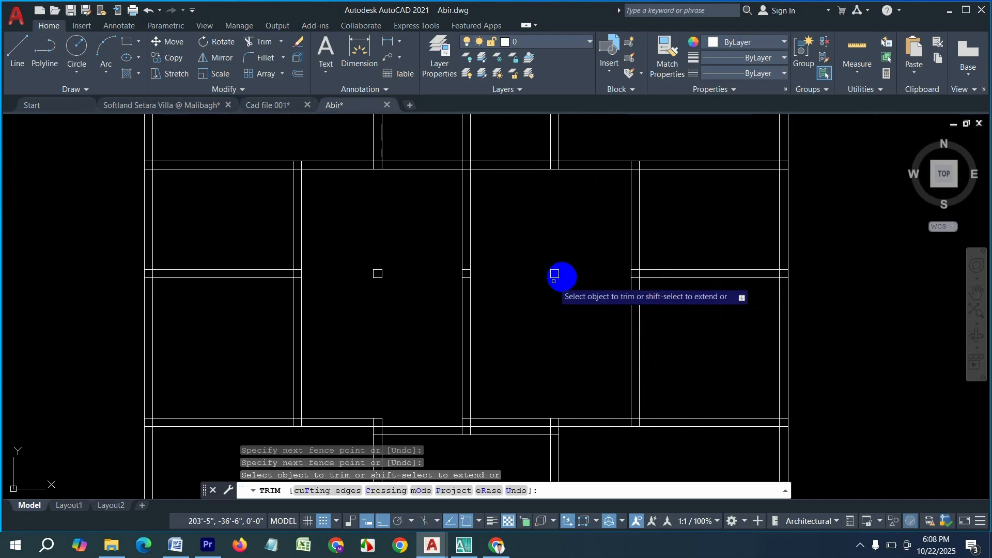
# Step: Trim the upper face of the lowest horizontal wall between the middle wall and the right central wall
pyautogui.scroll(-4, 534, 345)
pyautogui.scroll(7, 603, 277)
pyautogui.moveTo(625, 291); pyautogui.dragTo(615, 219)
pyautogui.scroll(-5, 640, 242)
pyautogui.scroll(-4, 584, 303)
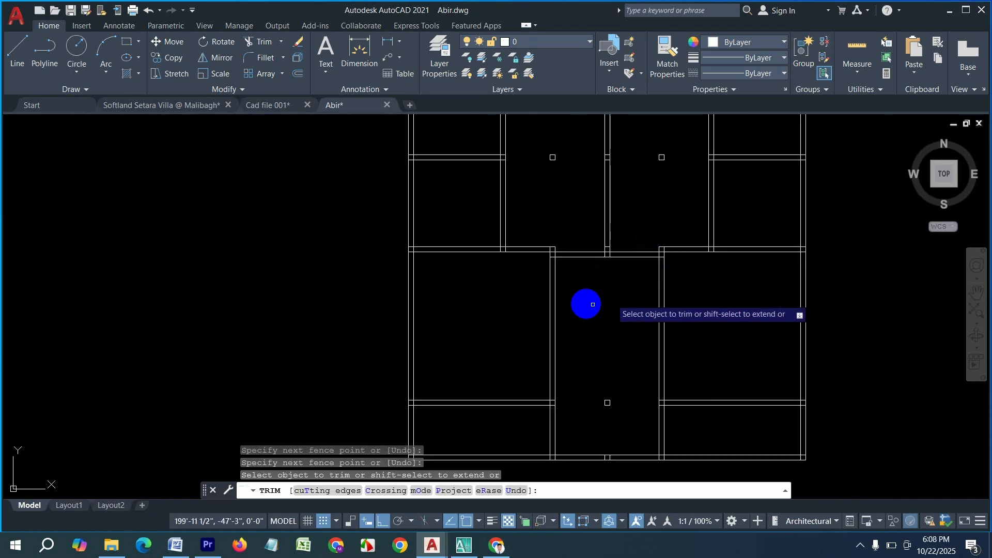
pyautogui.scroll(4, 627, 278)
pyautogui.press('Escape')
pyautogui.scroll(2, 646, 248)
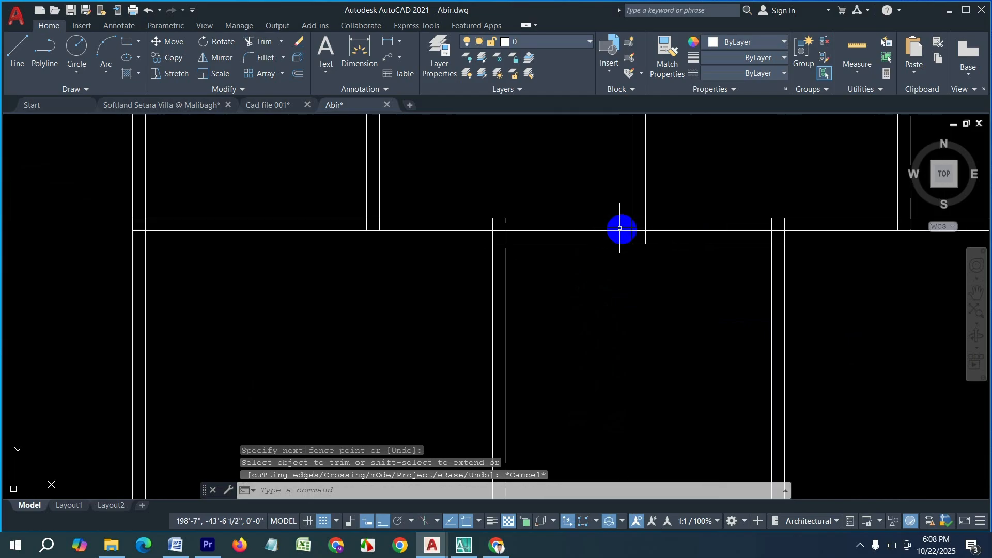
pyautogui.click(717, 273)
pyautogui.click(701, 216)
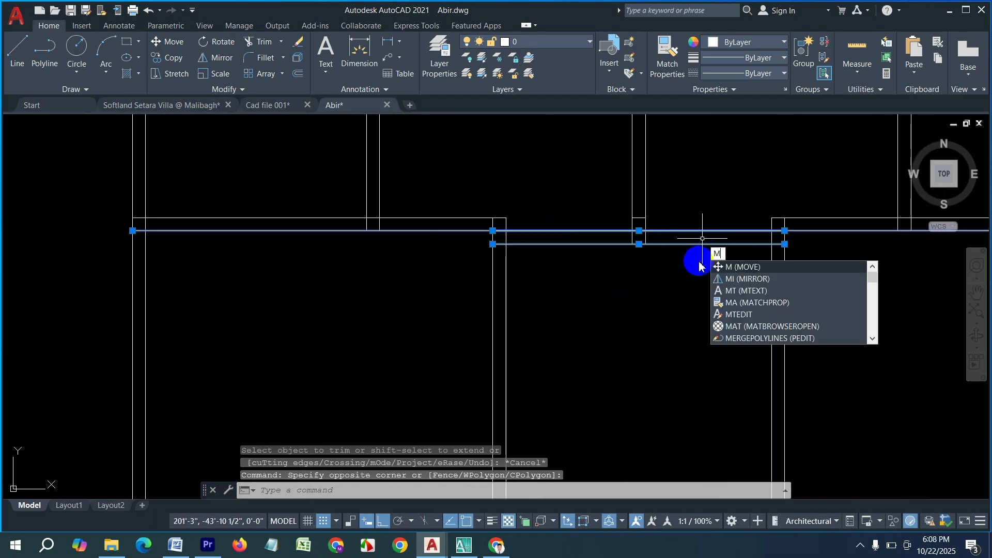
pyautogui.press('Escape')
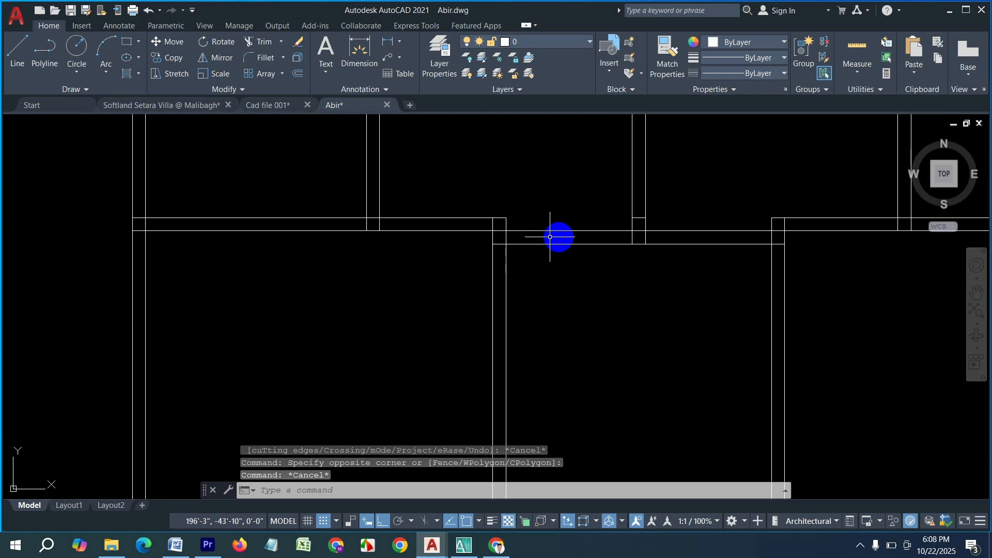
pyautogui.scroll(2, 566, 236)
pyautogui.scroll(-5, 514, 272)
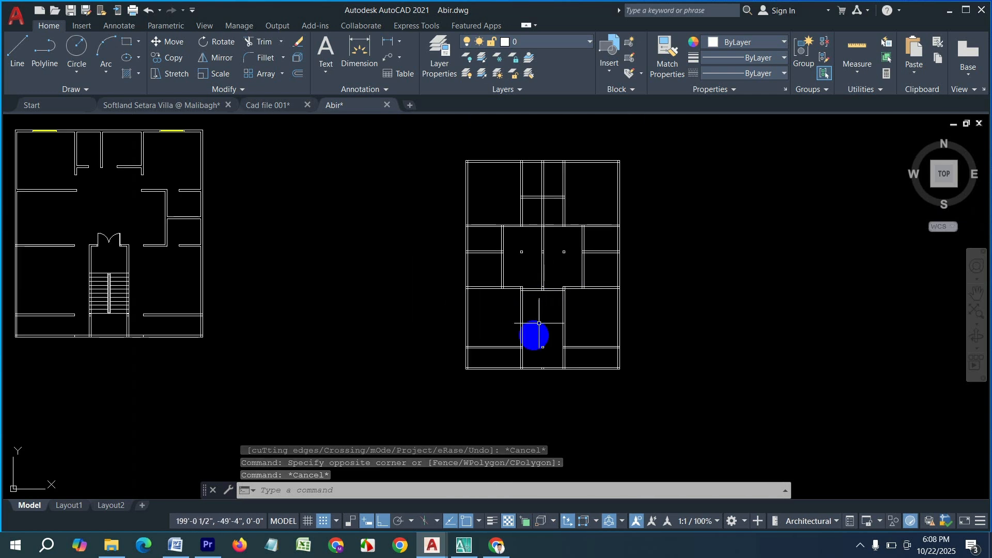
# Step: Erase the leftover small pieces in the lower central room and the two short stubs inside the bottom wall
pyautogui.scroll(5, 548, 362)
pyautogui.click(587, 360)
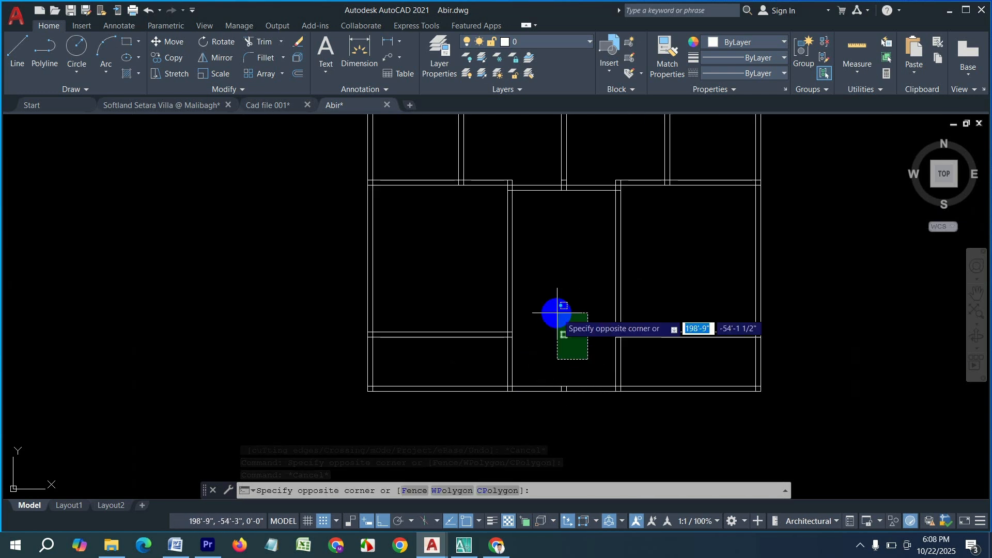
pyautogui.click(553, 312)
pyautogui.press('Delete')
pyautogui.scroll(8, 534, 401)
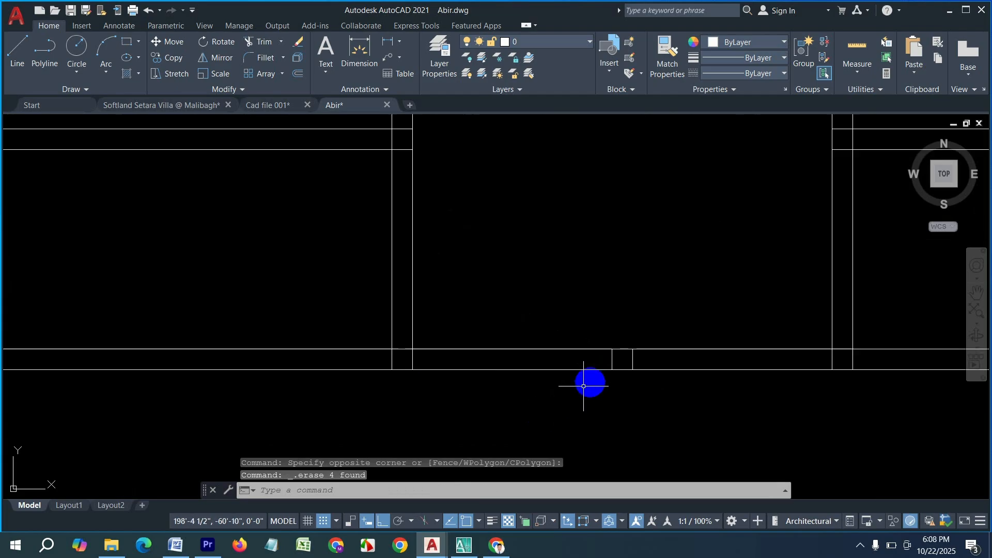
pyautogui.click(590, 355)
pyautogui.press('Delete')
pyautogui.scroll(-5, 536, 425)
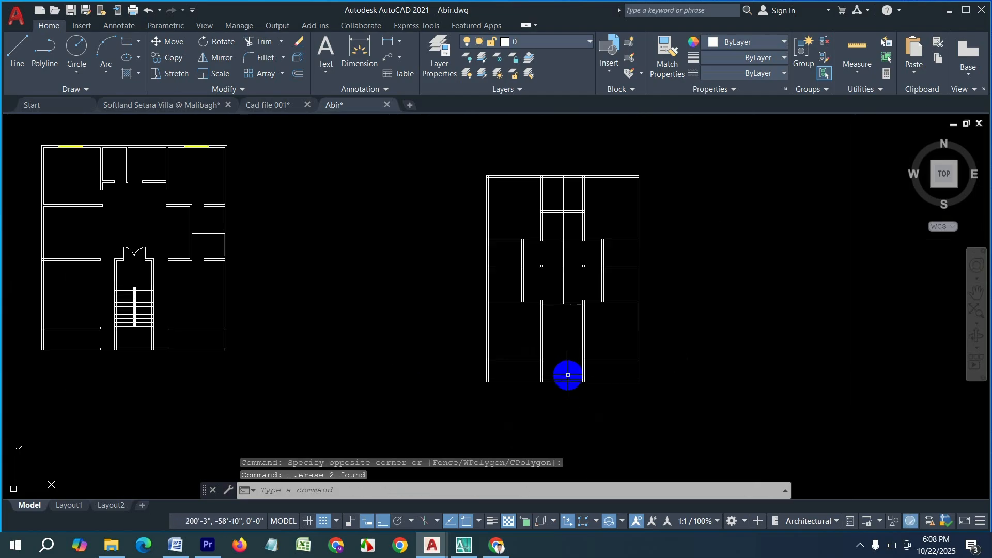
# Step: Draw a line joining the inner upper corners of the two lower central vertical walls
pyautogui.scroll(6, 554, 327)
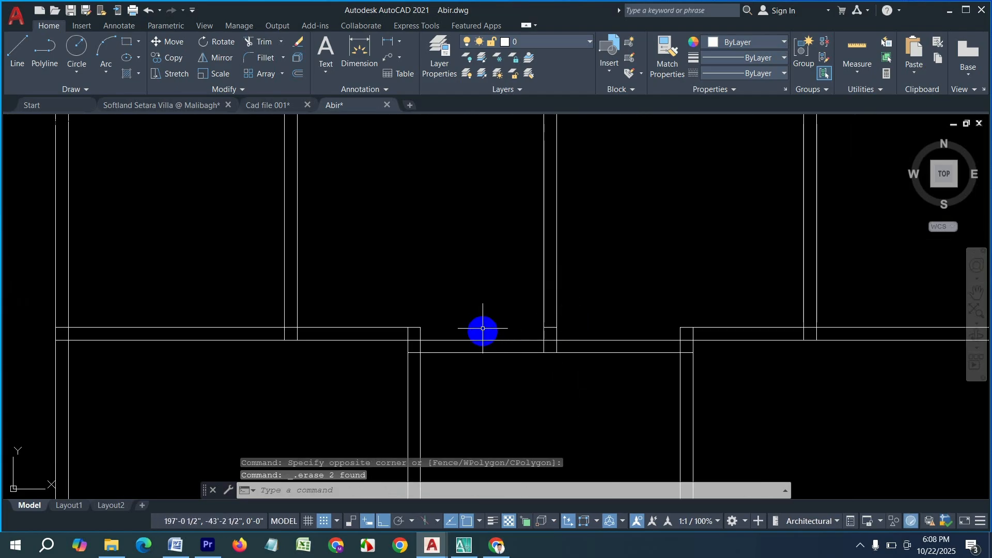
pyautogui.write('l')
pyautogui.press('Return')
pyautogui.click(421, 328)
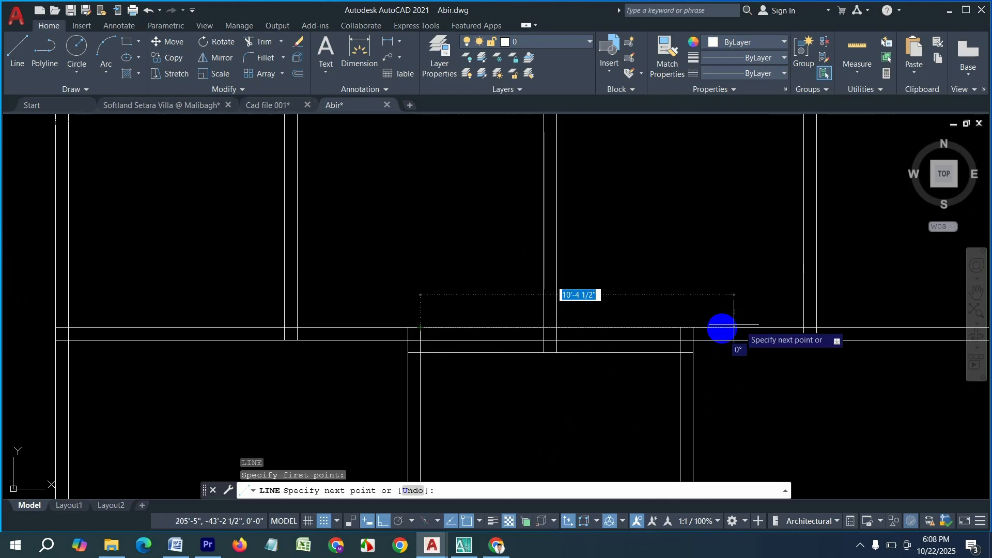
pyautogui.click(680, 327)
pyautogui.press('Return')
# Step: Erase the lowest cross line at the head of the lower central room and trim the middle wall's ends projecting below the horizontal wall
pyautogui.click(588, 368)
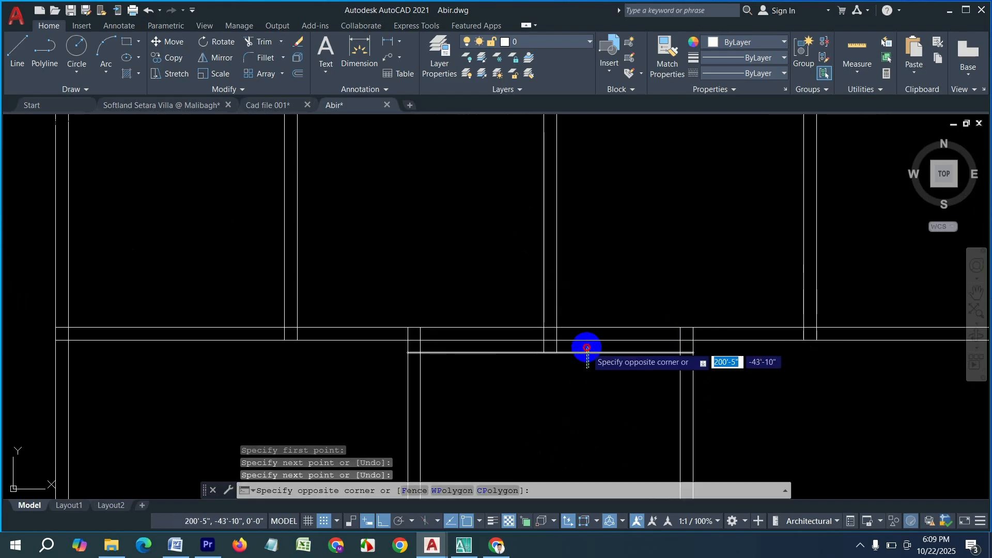
pyautogui.click(587, 348)
pyautogui.press('Delete')
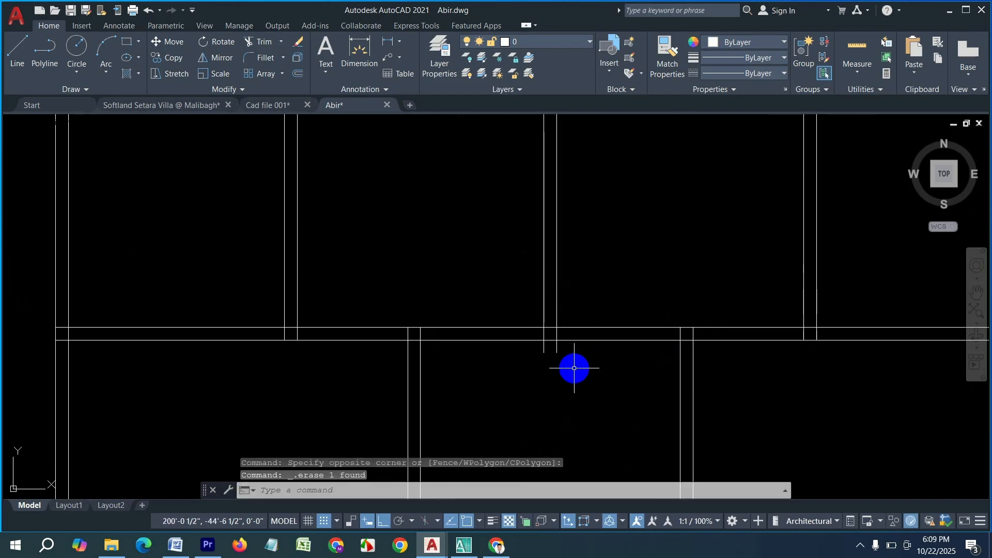
pyautogui.write('tr')
pyautogui.press('Return')
pyautogui.scroll(2, 572, 355)
pyautogui.click(569, 355)
pyautogui.click(445, 356)
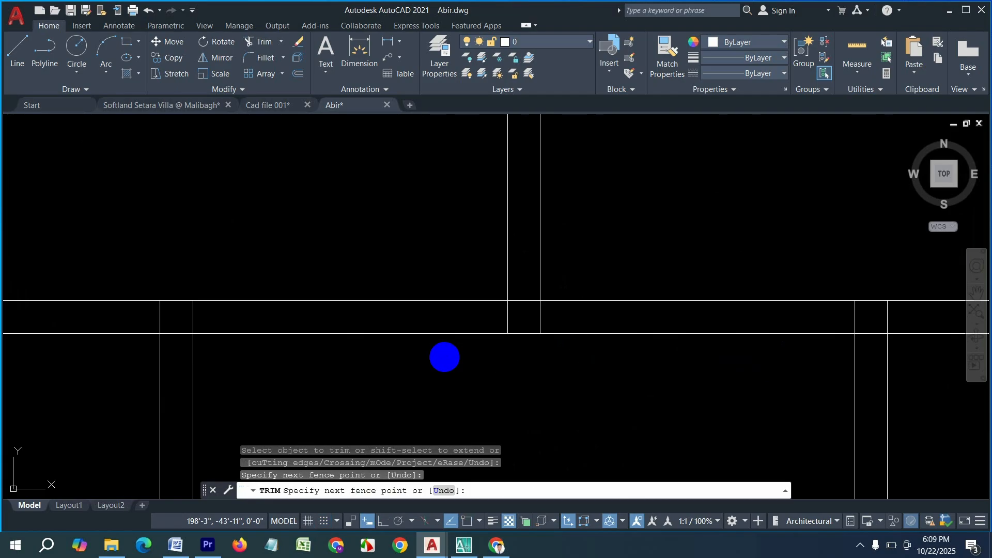
pyautogui.scroll(-5, 516, 352)
pyautogui.press('Escape')
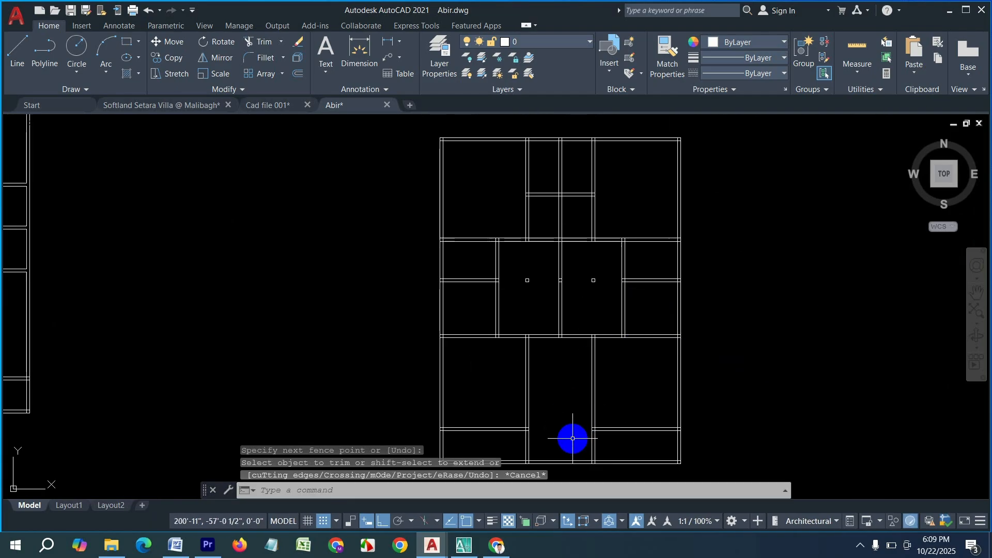
# Step: Examine the interior walls across the whole plan for segments that still need trimming
pyautogui.scroll(2, 546, 337)
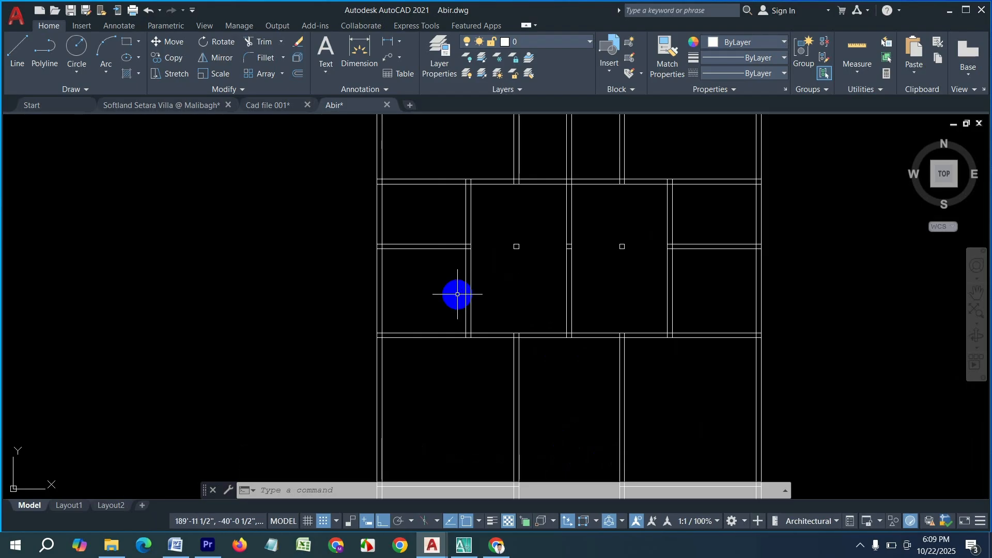
pyautogui.scroll(-3, 468, 249)
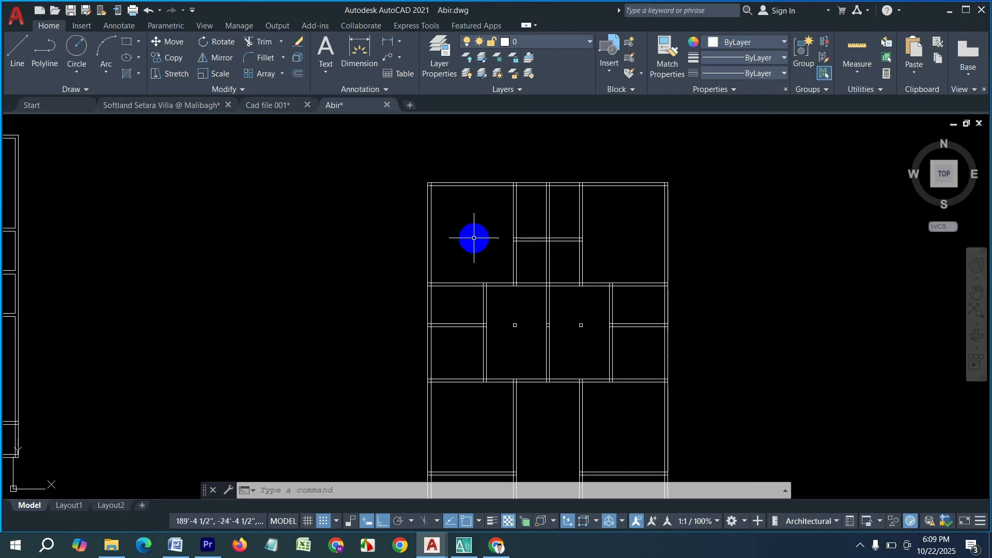
pyautogui.scroll(3, 508, 275)
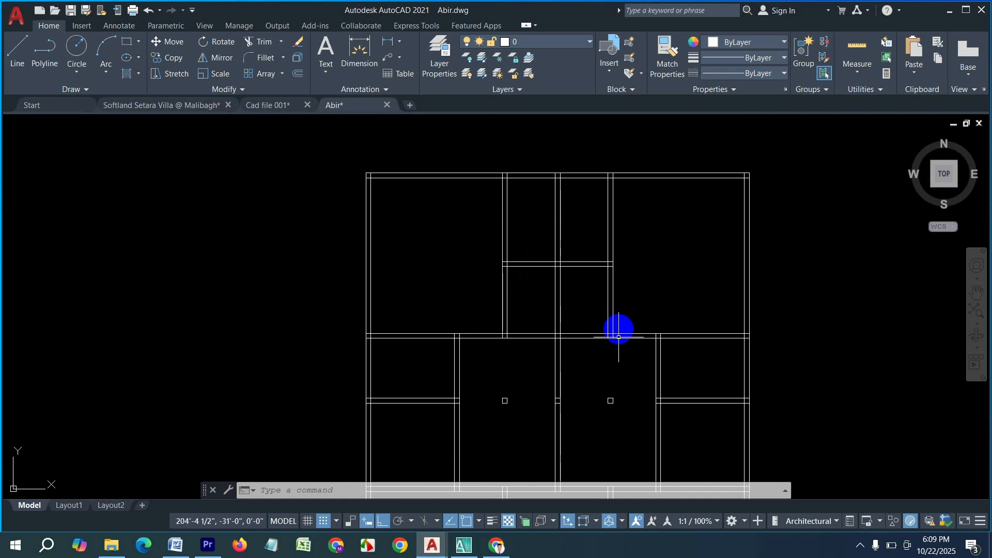
pyautogui.scroll(-2, 619, 337)
pyautogui.moveTo(661, 403); pyautogui.dragTo(672, 337, button='middle')
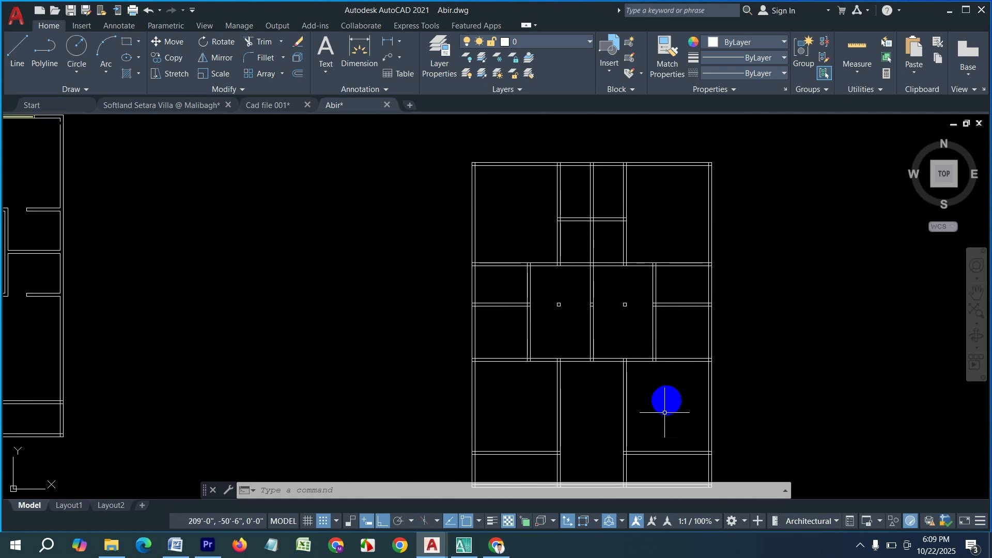
pyautogui.moveTo(665, 412); pyautogui.dragTo(659, 297, button='middle')
pyautogui.moveTo(662, 254); pyautogui.dragTo(662, 350, button='middle')
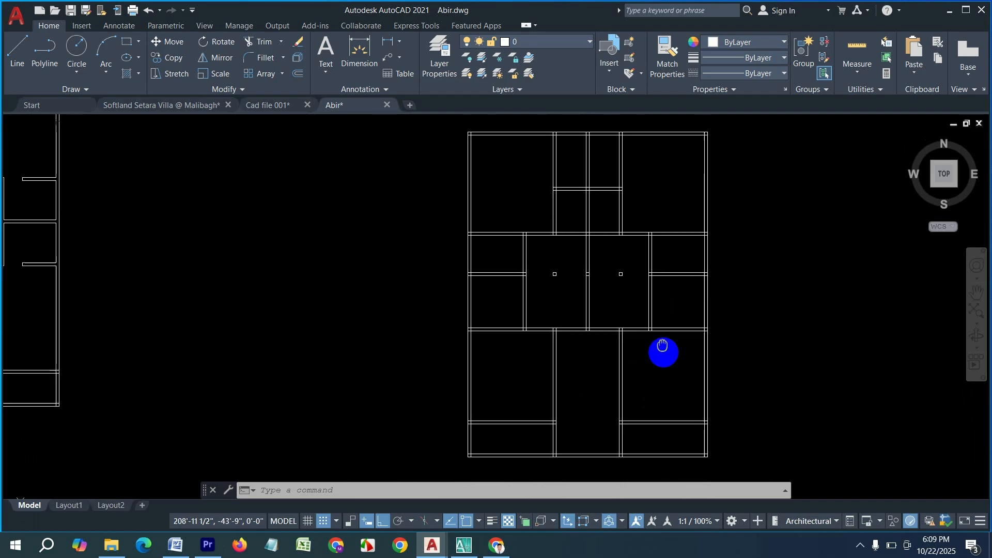
pyautogui.scroll(2, 584, 261)
pyautogui.press('Escape')
pyautogui.press('Escape')
pyautogui.press('Escape')
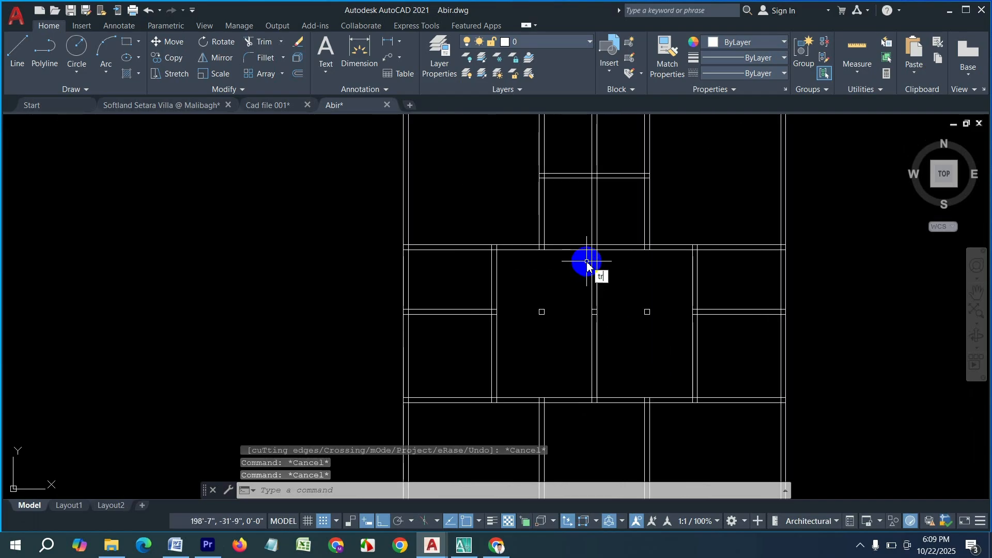
# Step: Trim the horizontal wall above the central rooms between the two central vertical walls, on both sides of the middle wall
pyautogui.write('tr')
pyautogui.press('Return')
pyautogui.moveTo(561, 274); pyautogui.dragTo(566, 207)
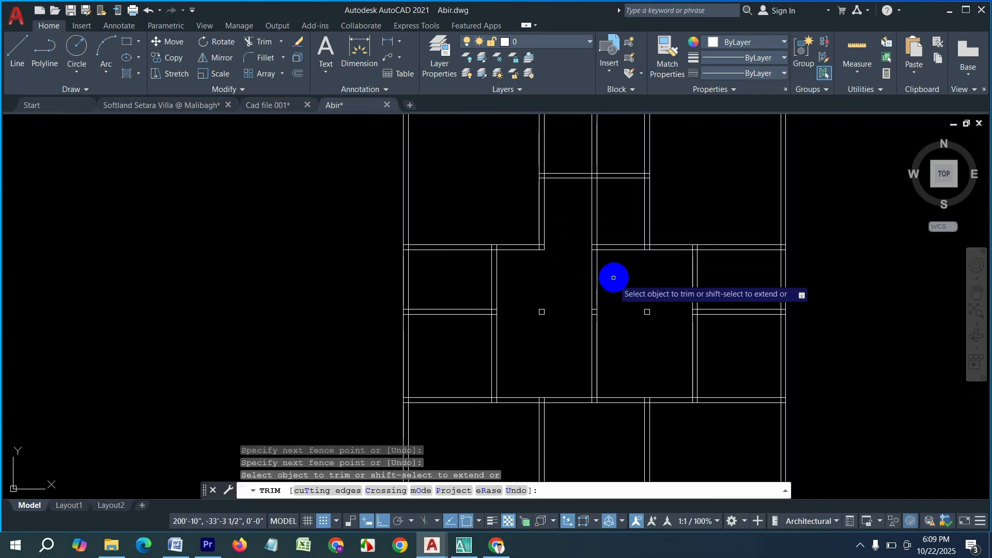
pyautogui.moveTo(613, 277)
pyautogui.mouseDown()
pyautogui.moveTo(605, 222)
pyautogui.moveTo(598, 248)
pyautogui.mouseUp()
pyautogui.scroll(-2, 600, 364)
pyautogui.press('Escape')
# Step: Offset the bottom wall's inner face line between the central vertical walls 4' upward
pyautogui.moveTo(603, 405); pyautogui.dragTo(594, 351, button='middle')
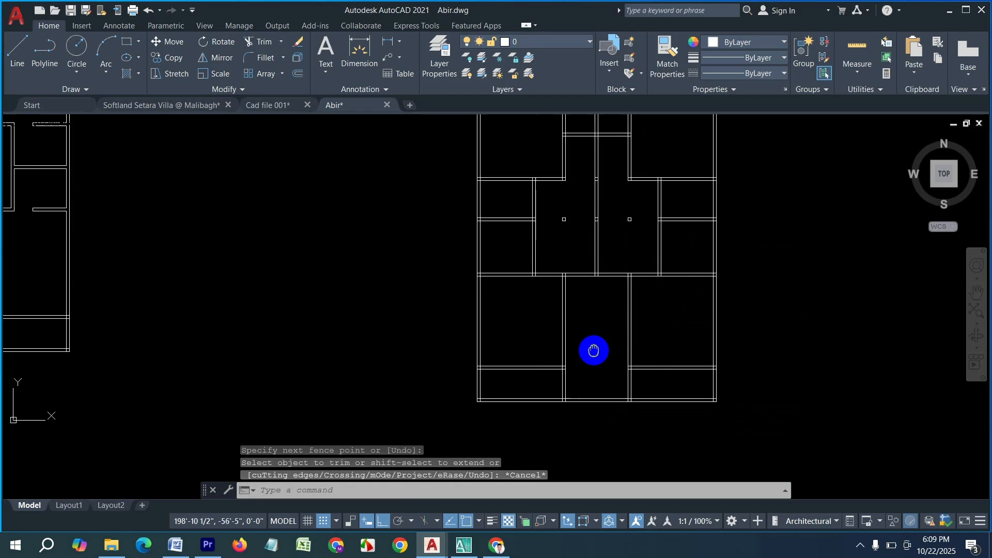
pyautogui.press('Escape')
pyautogui.press('Escape')
pyautogui.press('Return')
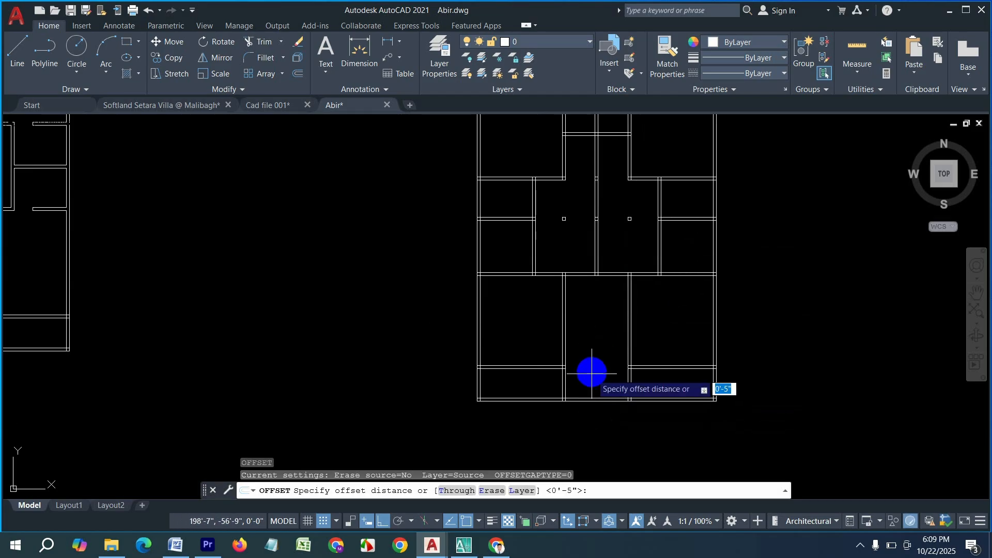
pyautogui.write("4'")
pyautogui.press('Return')
pyautogui.scroll(2, 589, 393)
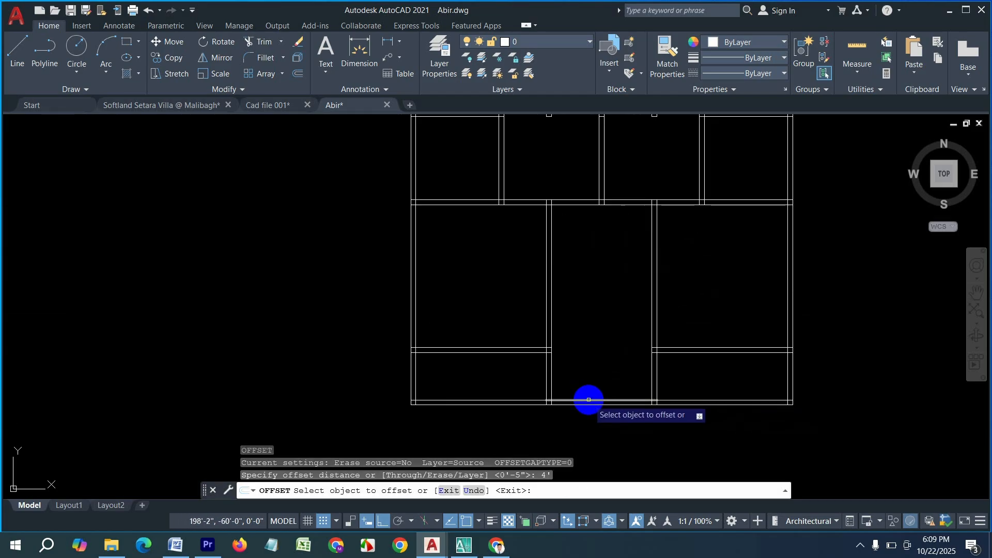
pyautogui.click(590, 401)
pyautogui.click(587, 359)
pyautogui.press('Return')
# Step: Offset the new cross line between the lower central vertical walls upward repeatedly at 10" spacing to make nine stair treads
pyautogui.press('Return')
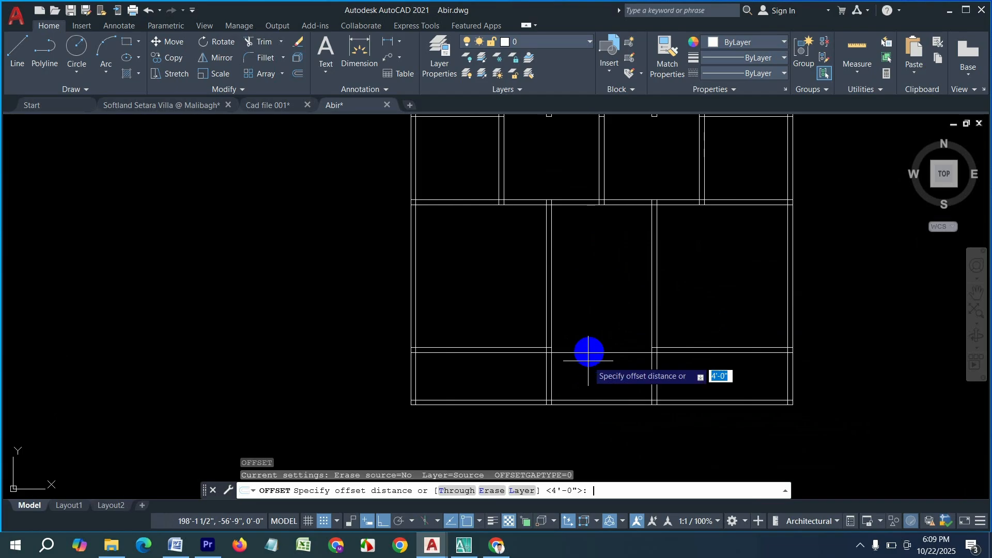
pyautogui.write('10')
pyautogui.press('Return')
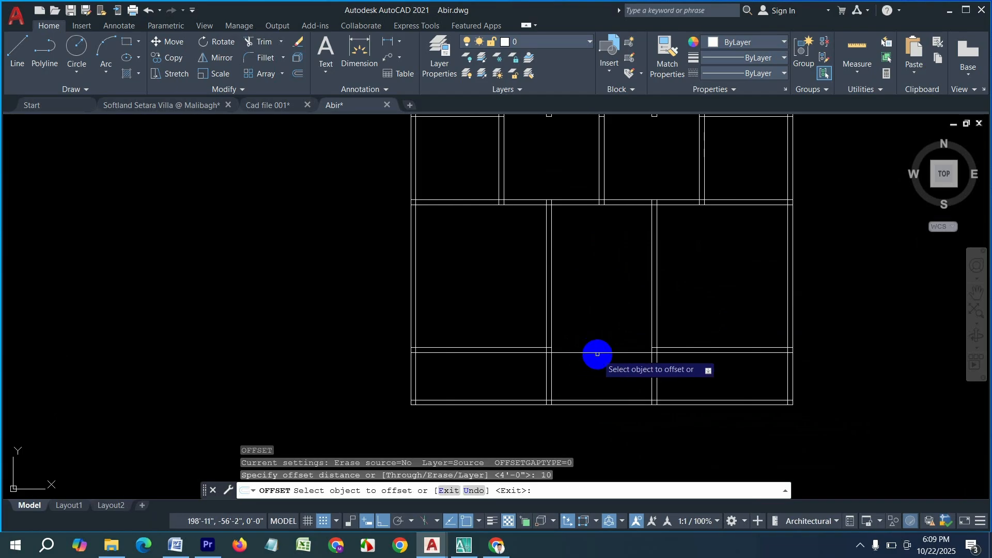
pyautogui.click(598, 353)
pyautogui.click(601, 334)
pyautogui.click(600, 340)
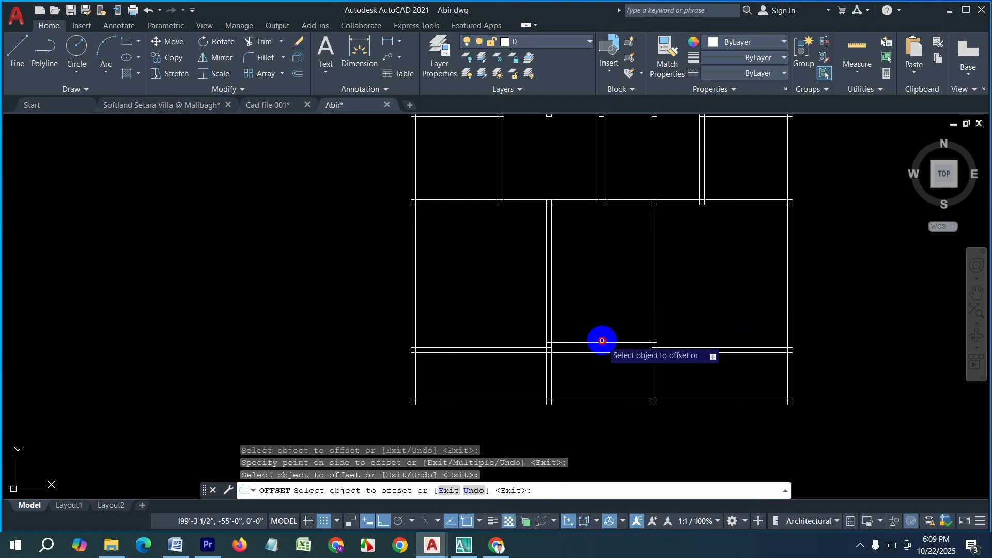
pyautogui.click(603, 342)
pyautogui.click(597, 328)
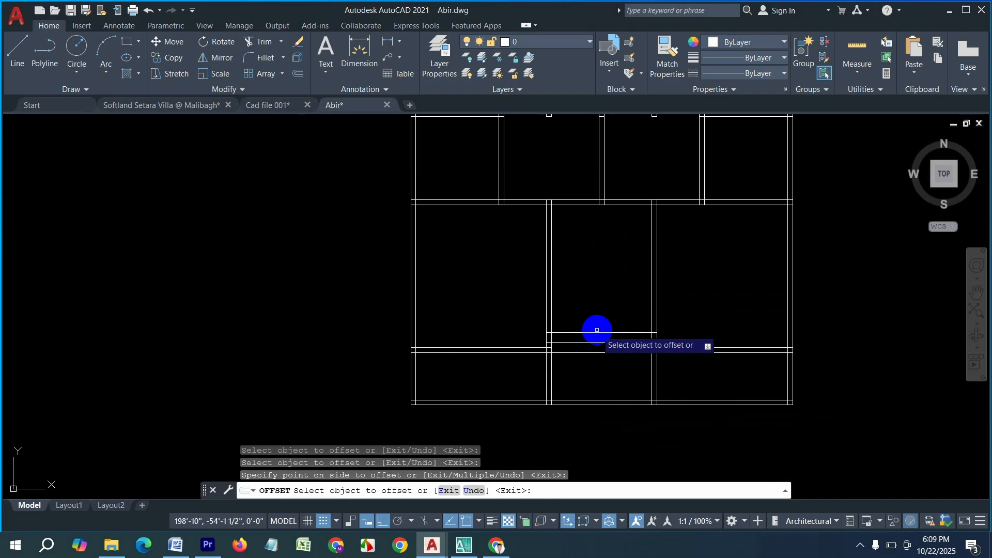
pyautogui.click(600, 317)
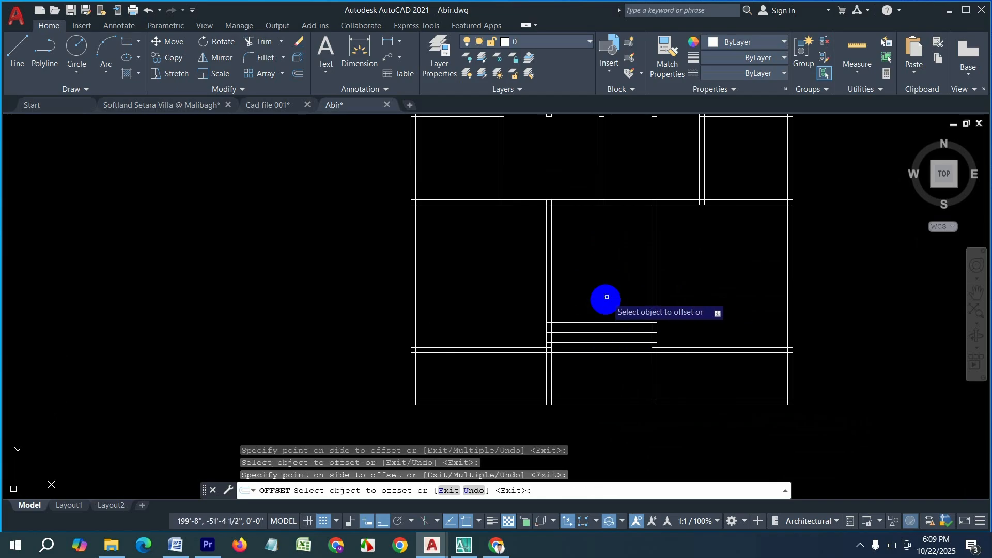
pyautogui.click(602, 323)
pyautogui.click(603, 305)
pyautogui.click(601, 312)
pyautogui.click(600, 295)
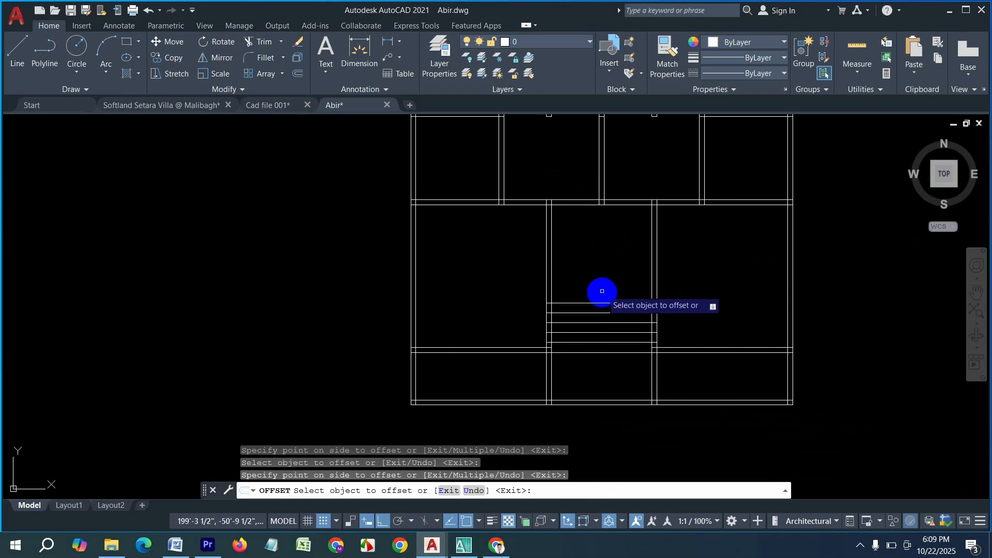
pyautogui.click(601, 302)
pyautogui.click(601, 274)
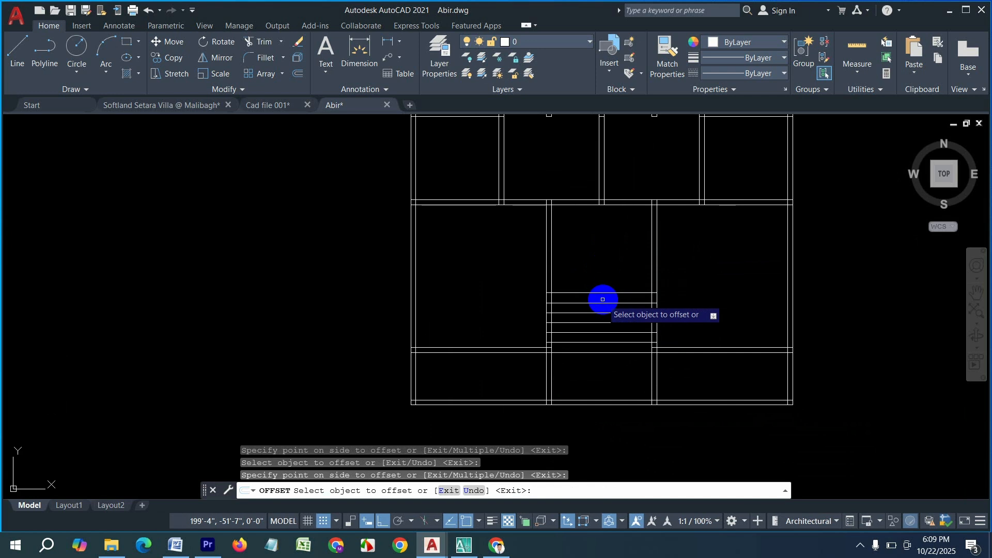
pyautogui.click(611, 247)
pyautogui.click(603, 284)
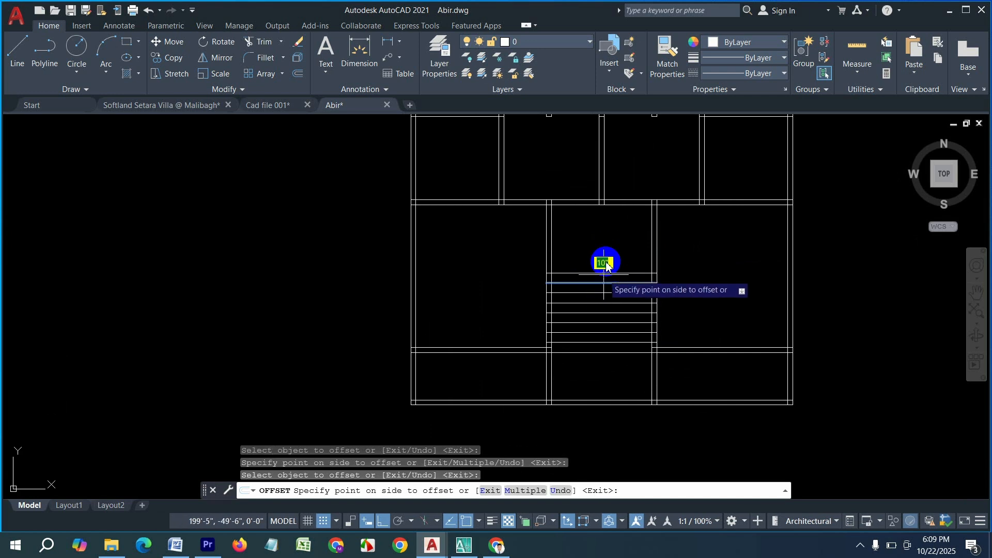
pyautogui.click(608, 269)
pyautogui.click(605, 277)
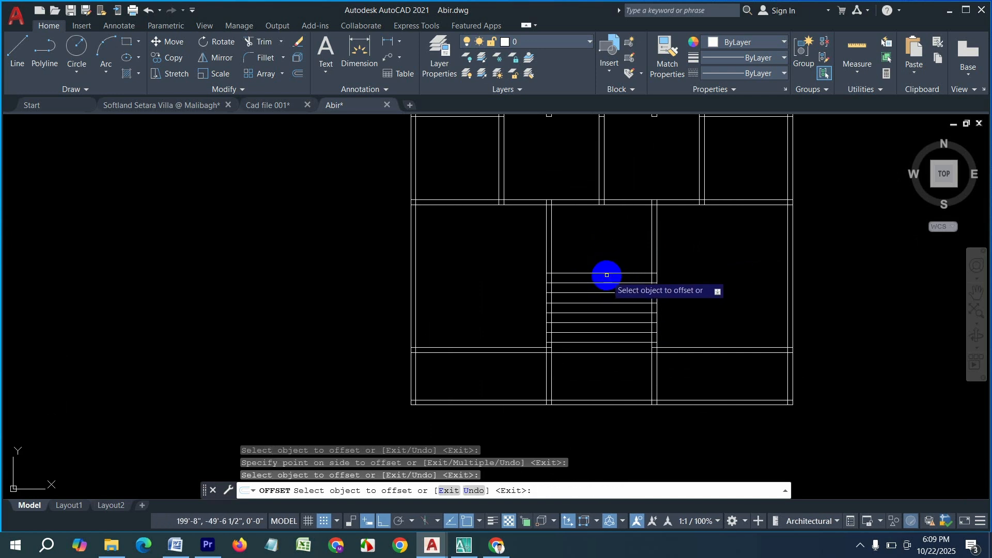
pyautogui.click(607, 273)
pyautogui.click(609, 258)
pyautogui.scroll(2, 608, 282)
pyautogui.press('Escape')
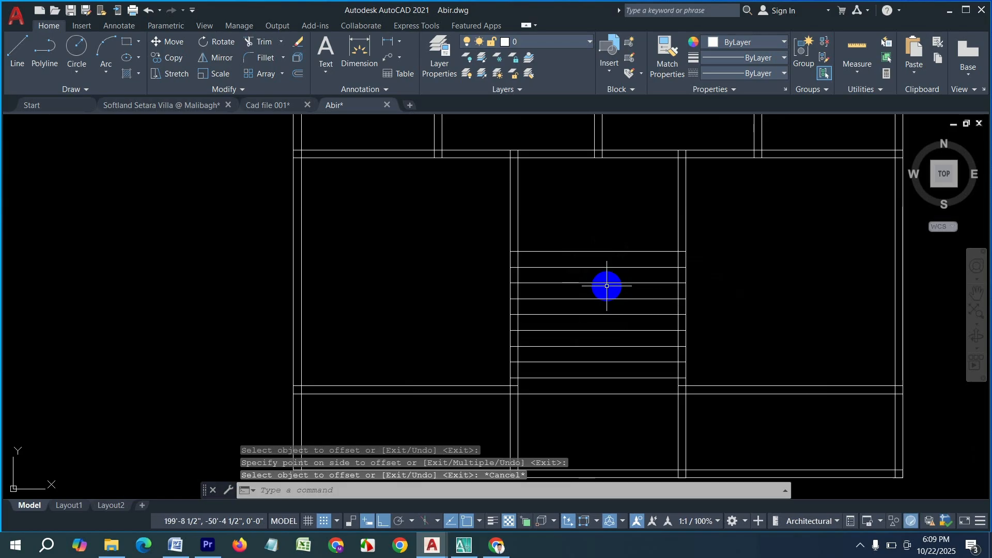
pyautogui.write('l')
pyautogui.press('Return')
pyautogui.click(598, 252)
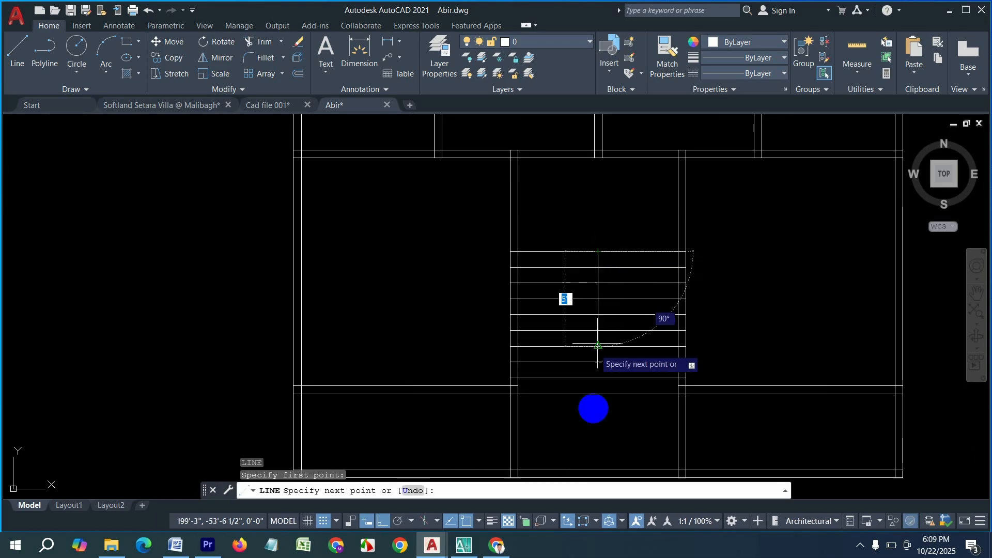
pyautogui.press('Return')
pyautogui.click(598, 394)
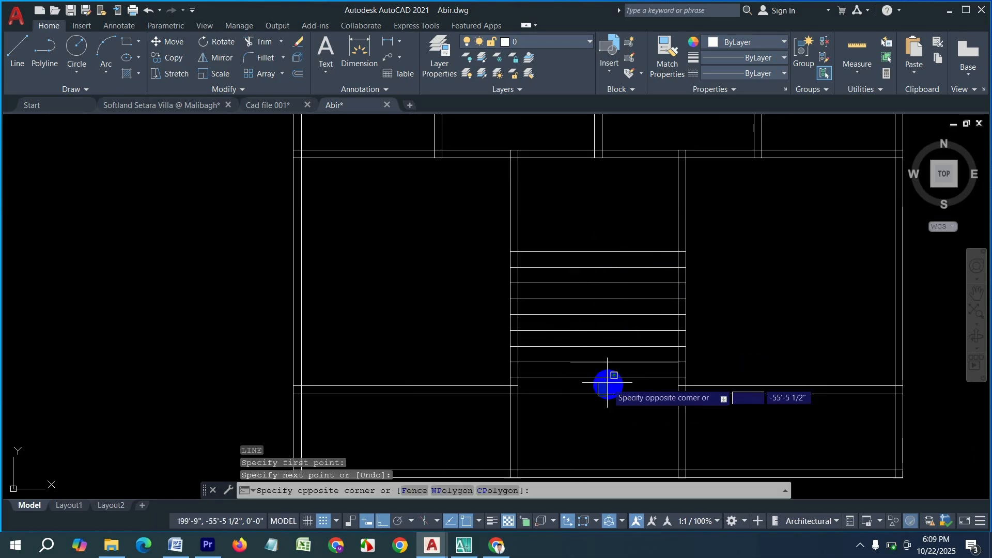
pyautogui.press('Escape')
pyautogui.press('Escape')
pyautogui.press('Escape')
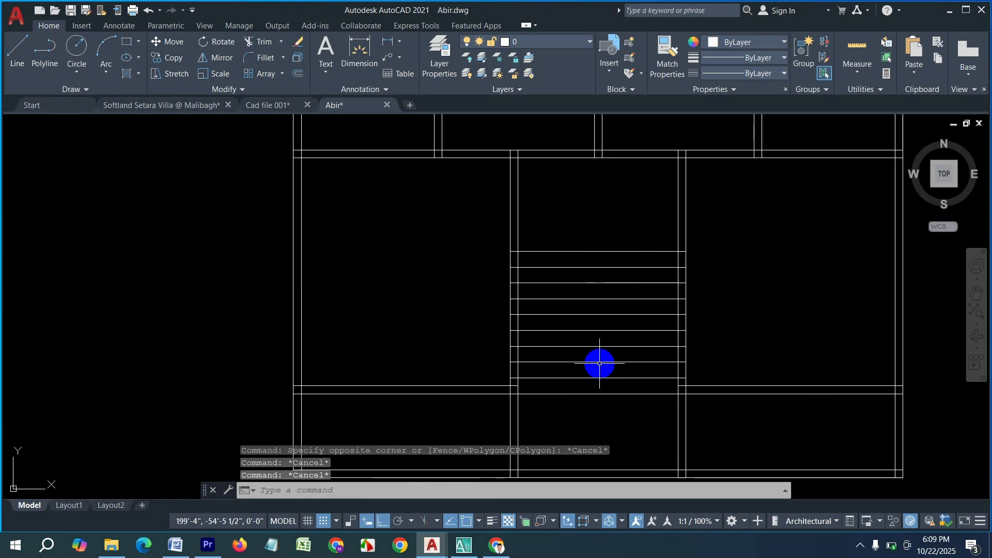
# Step: Draw a vertical centre line through the stair from the midpoint of the lowest cross line to the midpoint of the uppermost tread
pyautogui.write('l')
pyautogui.press('Return')
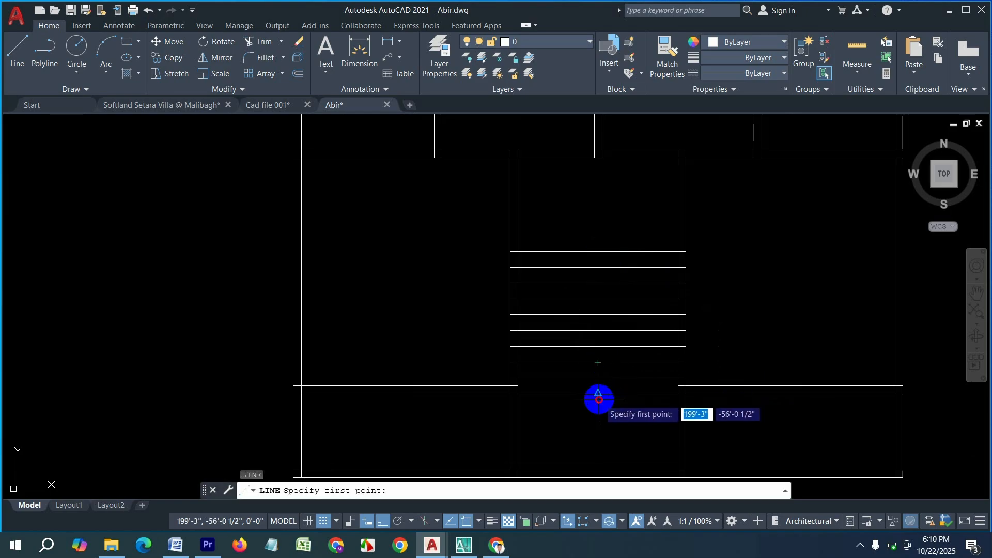
pyautogui.click(599, 399)
pyautogui.click(598, 251)
pyautogui.press('Return')
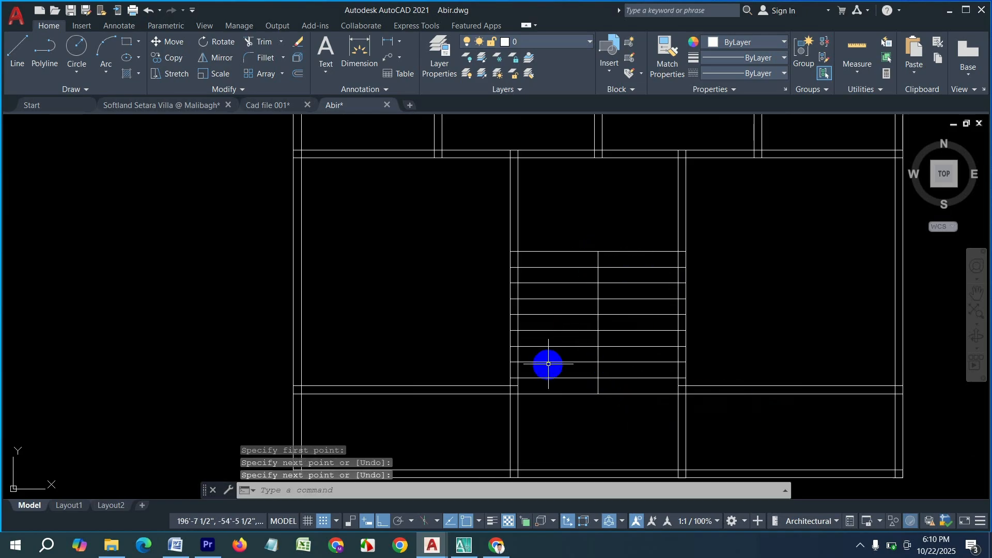
# Step: Offset the stair's centre line 3" to both sides and erase the original centre line
pyautogui.write('o')
pyautogui.press('Return')
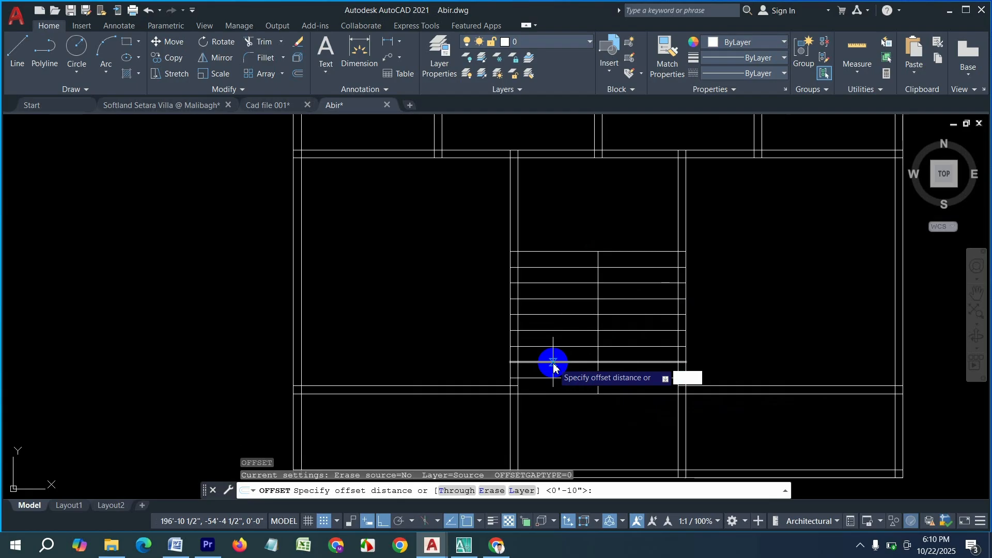
pyautogui.press('Return')
pyautogui.click(597, 321)
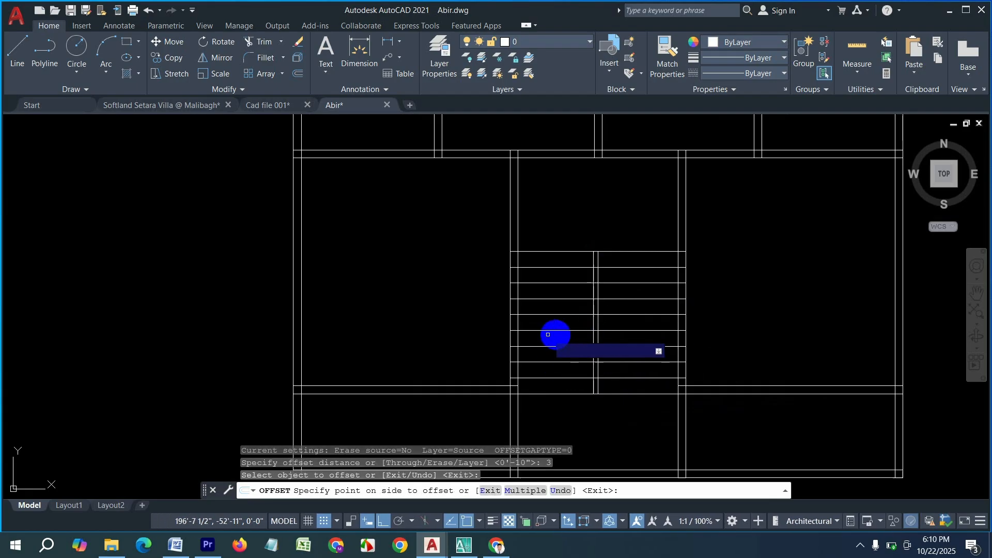
pyautogui.click(553, 335)
pyautogui.scroll(4, 601, 323)
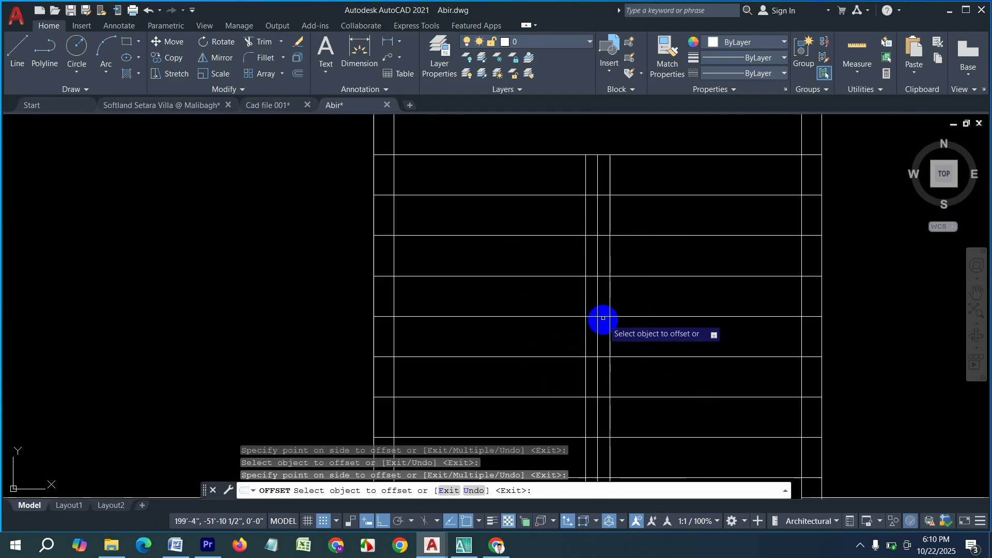
pyautogui.press('Escape')
pyautogui.click(598, 332)
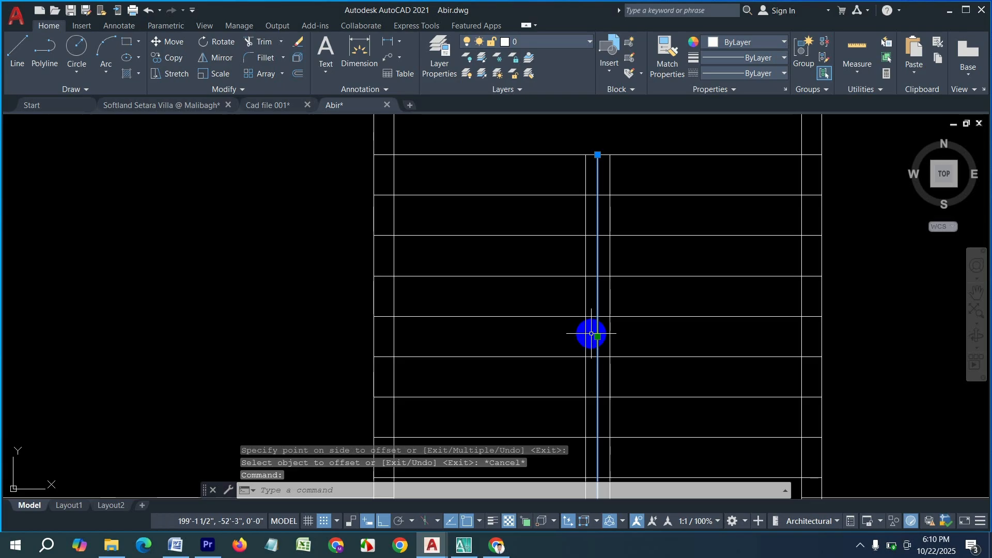
pyautogui.press('Delete')
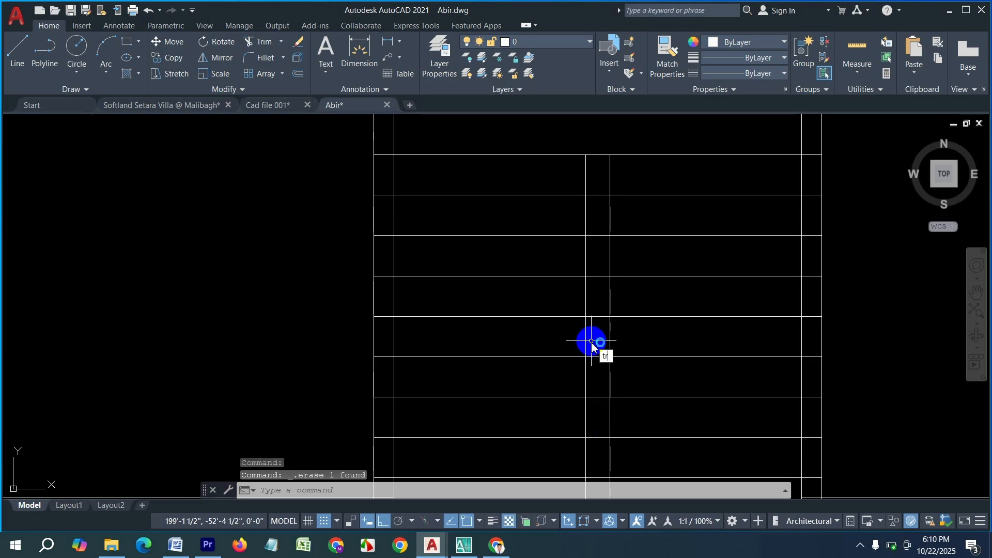
# Step: Trim all tread segments between the stair's two central vertical lines with a freehand fence
pyautogui.write('tr')
pyautogui.press('Return')
pyautogui.scroll(-3, 600, 310)
pyautogui.scroll(2, 610, 248)
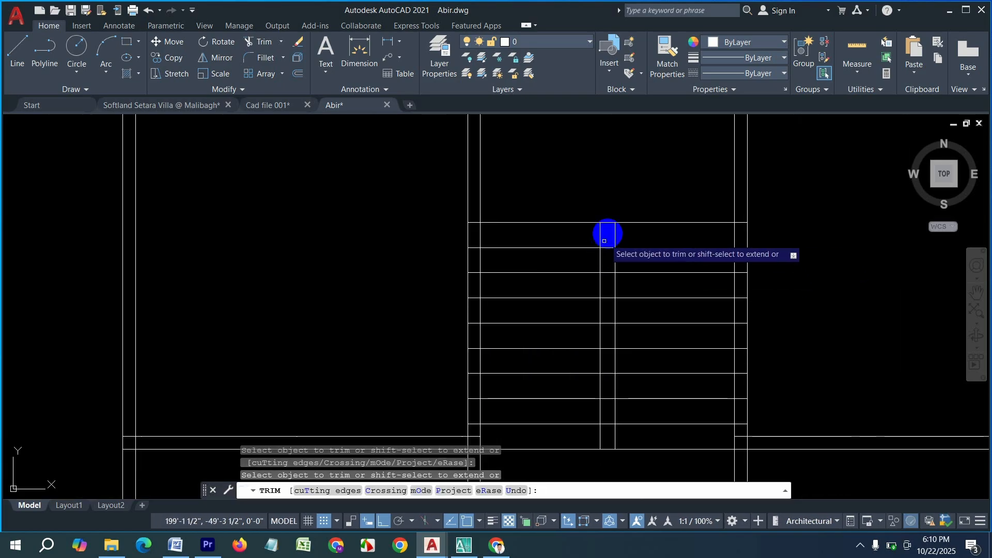
pyautogui.click(610, 212)
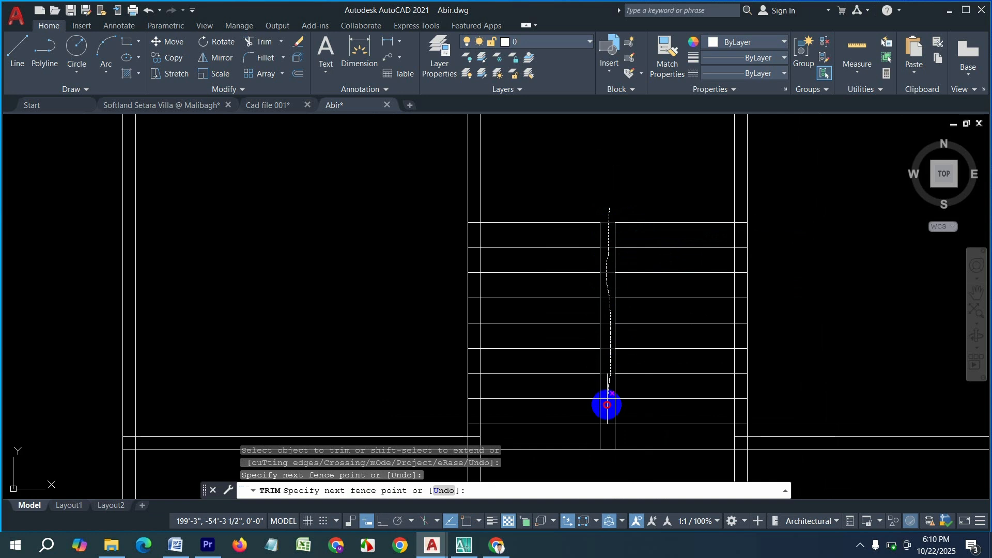
pyautogui.press('Escape')
pyautogui.press('Escape')
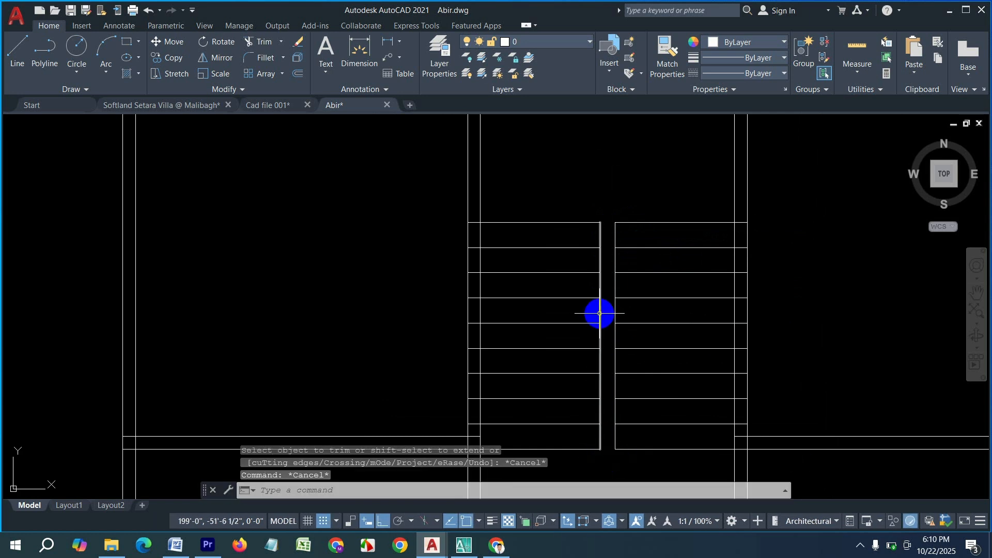
# Step: Fillet the stair's two central vertical lines together at their upper and lower ends to close them with round caps
pyautogui.press('Return')
pyautogui.click(599, 239)
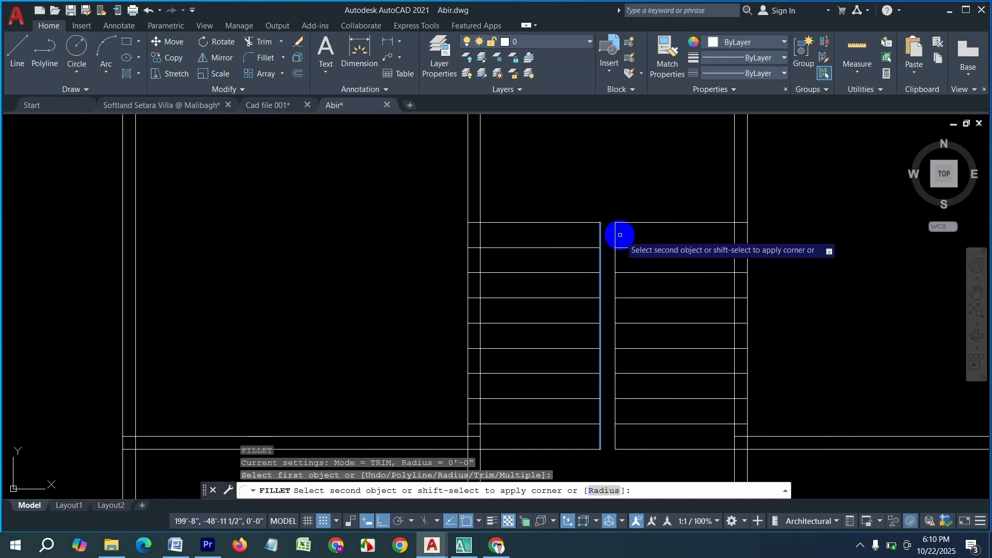
pyautogui.click(615, 235)
pyautogui.press('Return')
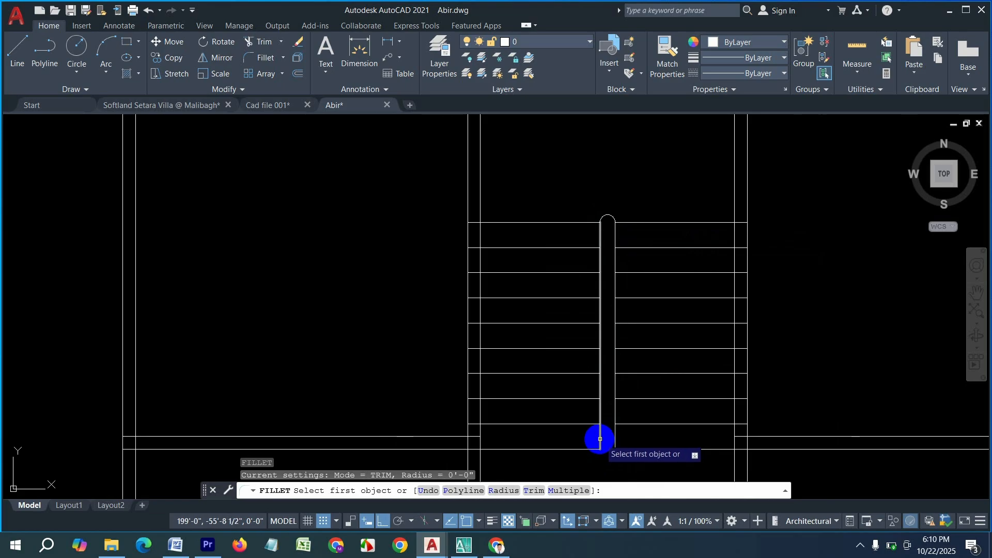
pyautogui.click(599, 439)
pyautogui.click(613, 440)
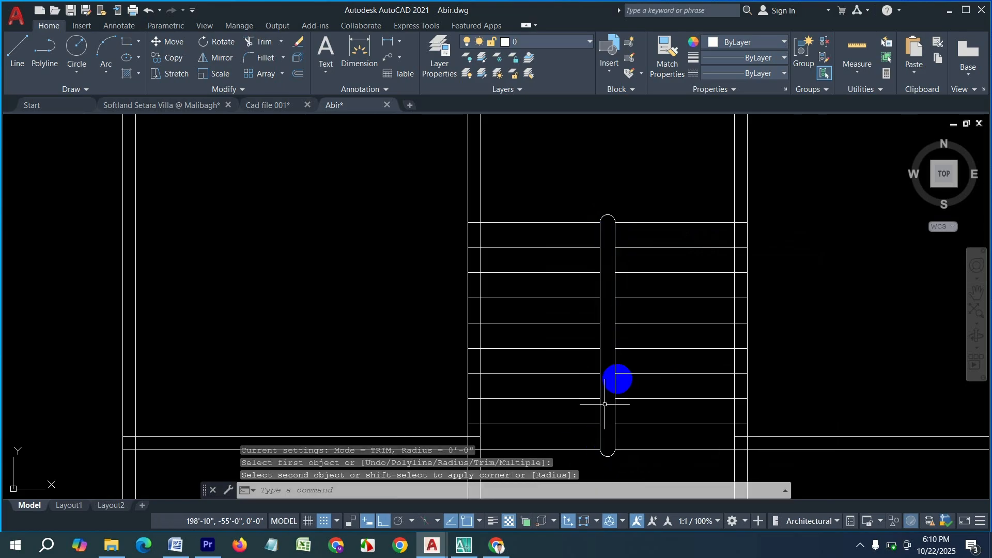
# Step: Offset the upper face line of the short horizontal wall below the top central rooms 2'6" upward
pyautogui.scroll(-5, 616, 379)
pyautogui.moveTo(649, 265); pyautogui.dragTo(635, 349, button='middle')
pyautogui.press('Escape')
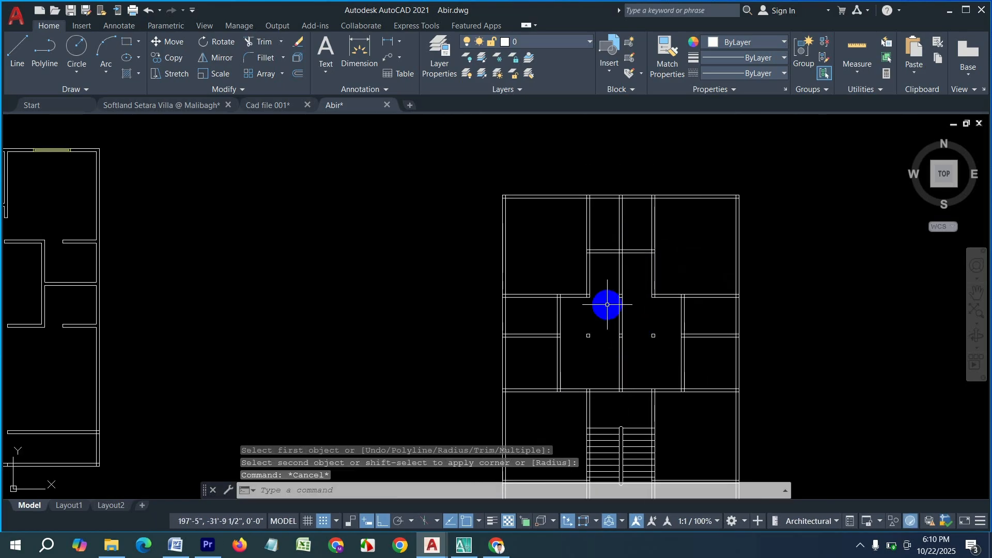
pyautogui.press('Escape')
pyautogui.press('Escape')
pyautogui.scroll(2, 622, 286)
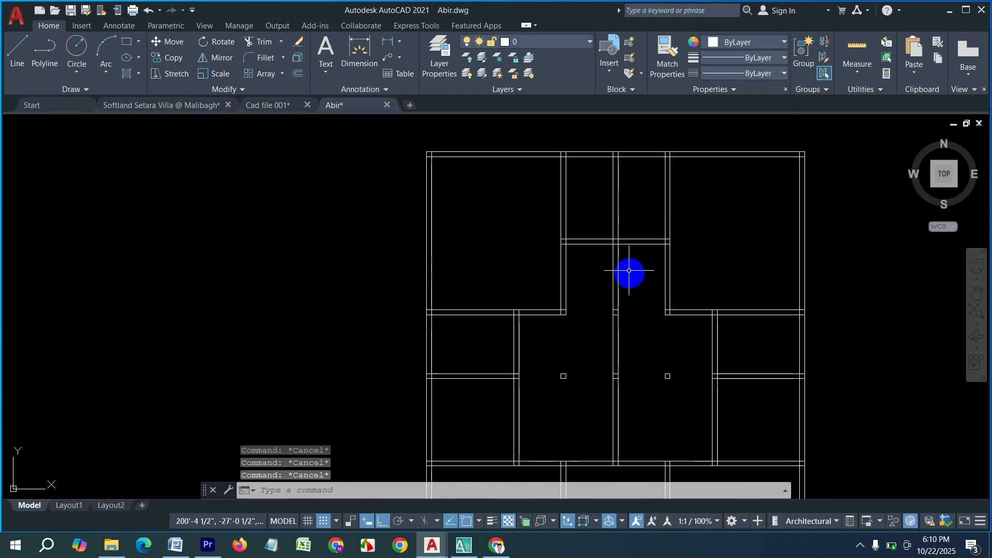
pyautogui.press('Return')
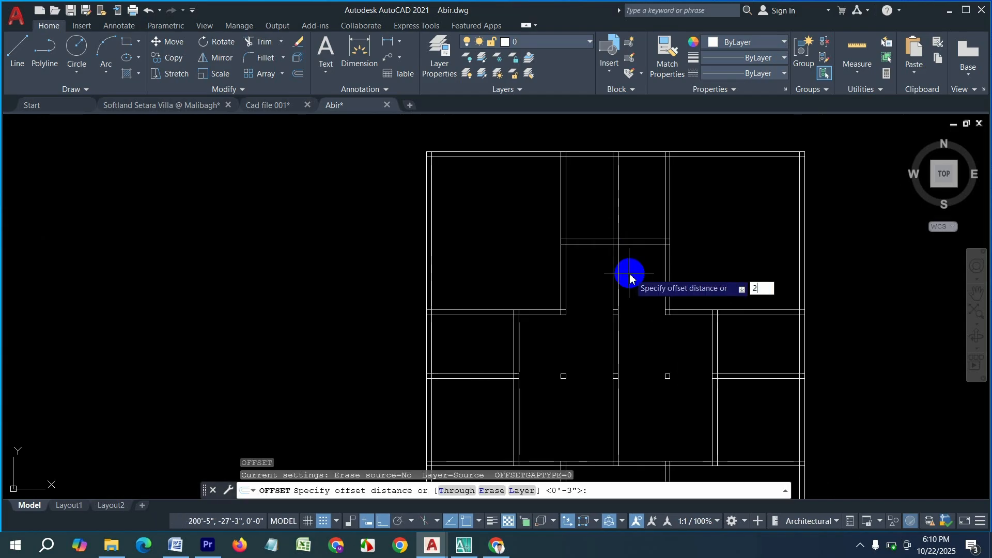
pyautogui.press('Return')
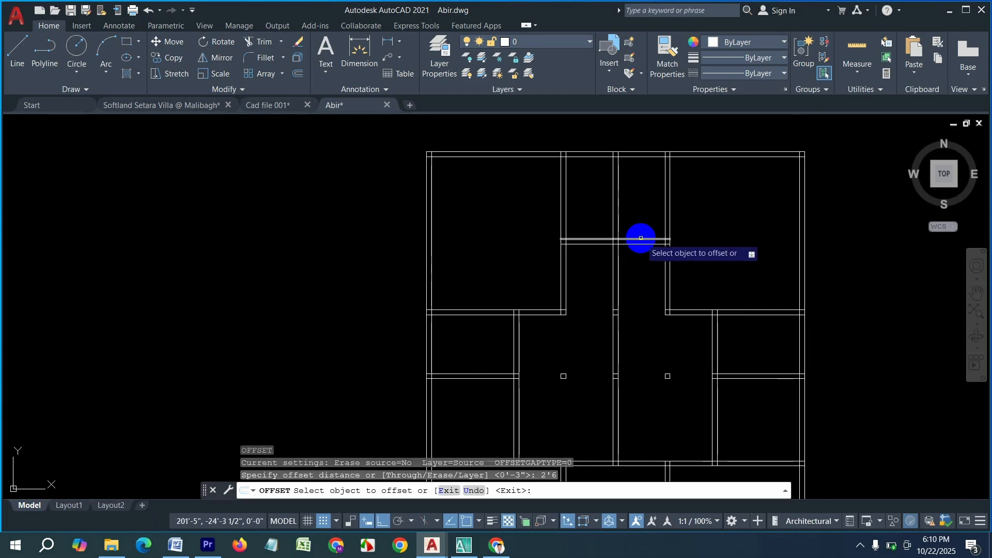
pyautogui.click(641, 240)
pyautogui.click(643, 184)
# Step: Offset the faces of the horizontal wall between the two small eastern rooms 2'6", upper face upward and lower face downward
pyautogui.scroll(-4, 671, 277)
pyautogui.scroll(4, 696, 274)
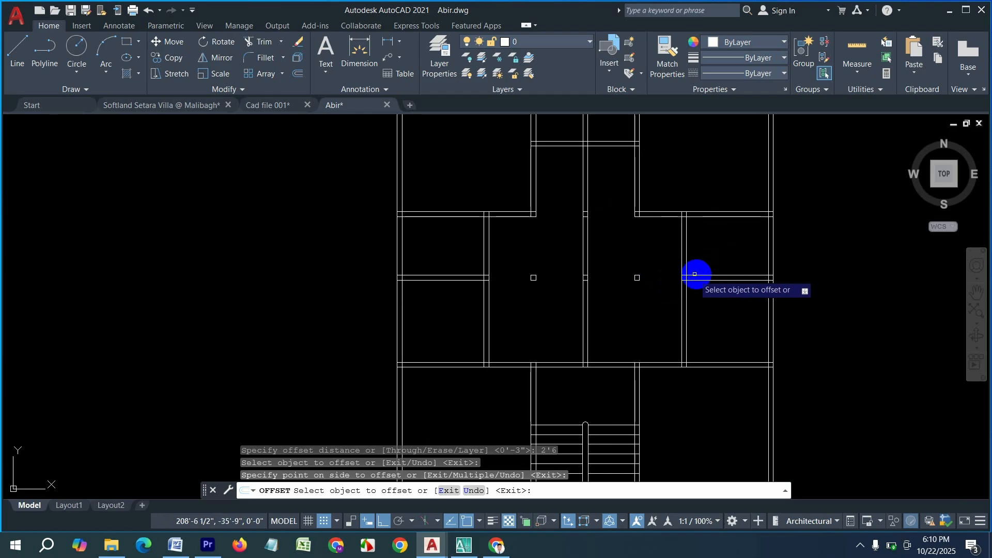
pyautogui.click(713, 275)
pyautogui.click(714, 224)
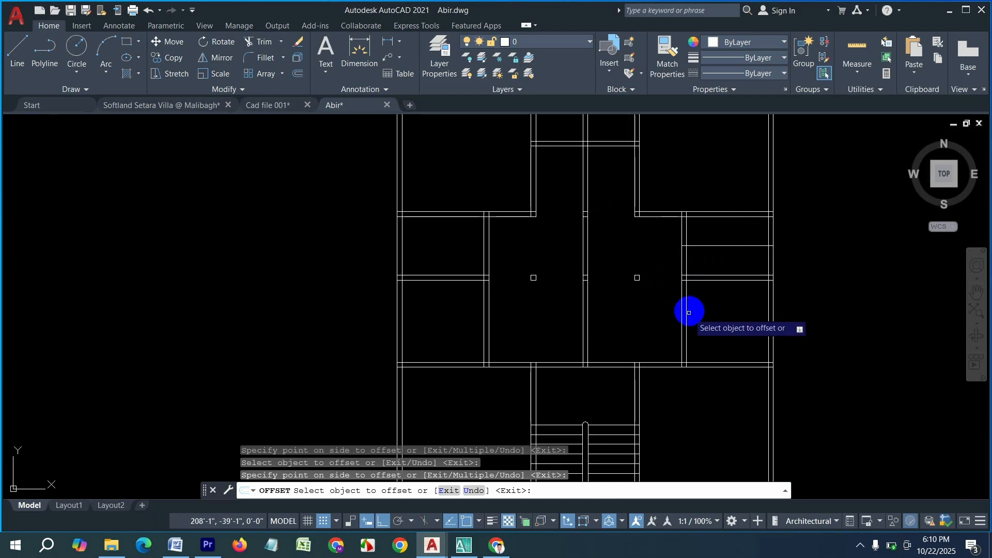
pyautogui.click(707, 281)
pyautogui.click(705, 327)
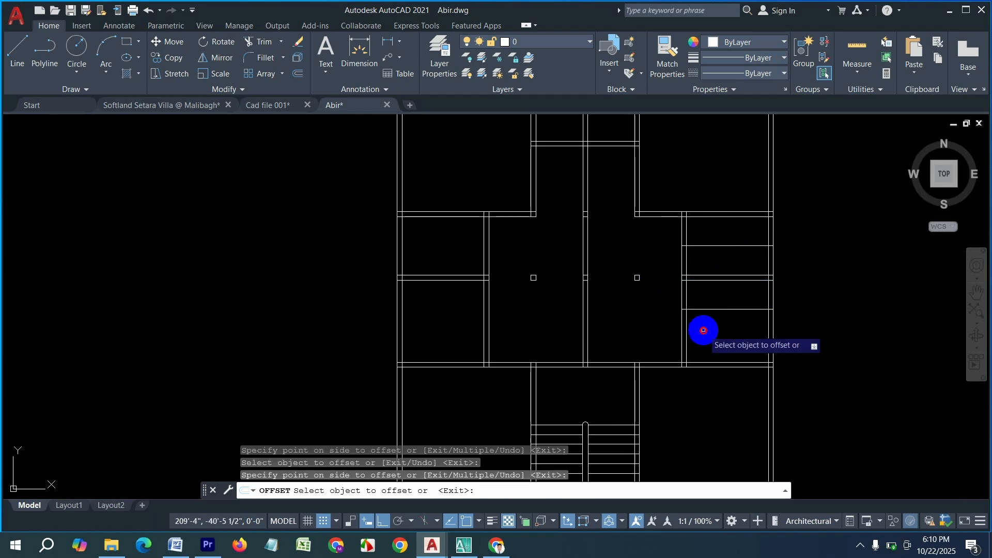
# Step: Offset the faces of the horizontal wall between the two small western rooms 2'6", upper face upward and lower face downward
pyautogui.click(454, 275)
pyautogui.click(461, 238)
pyautogui.click(467, 279)
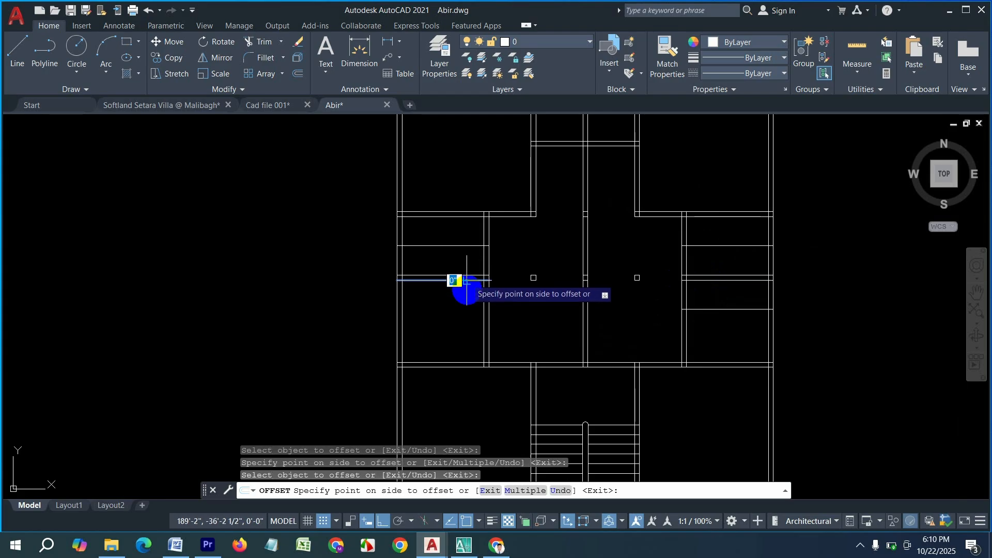
pyautogui.click(459, 308)
pyautogui.scroll(-3, 532, 261)
pyautogui.scroll(4, 509, 350)
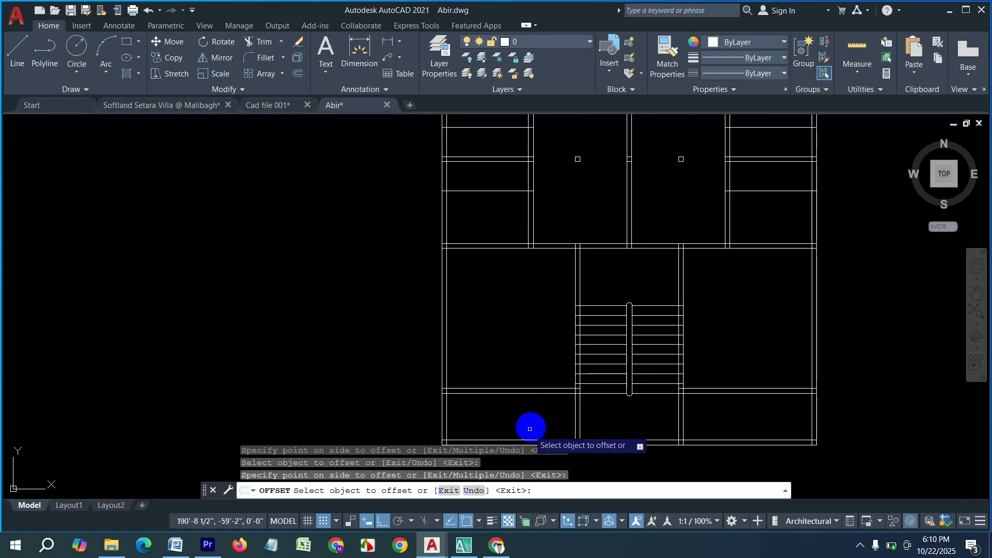
# Step: Offset the outer faces of the two stair side walls 2'6" outward, west face to the west and east face to the east
pyautogui.scroll(2, 565, 401)
pyautogui.scroll(2, 564, 401)
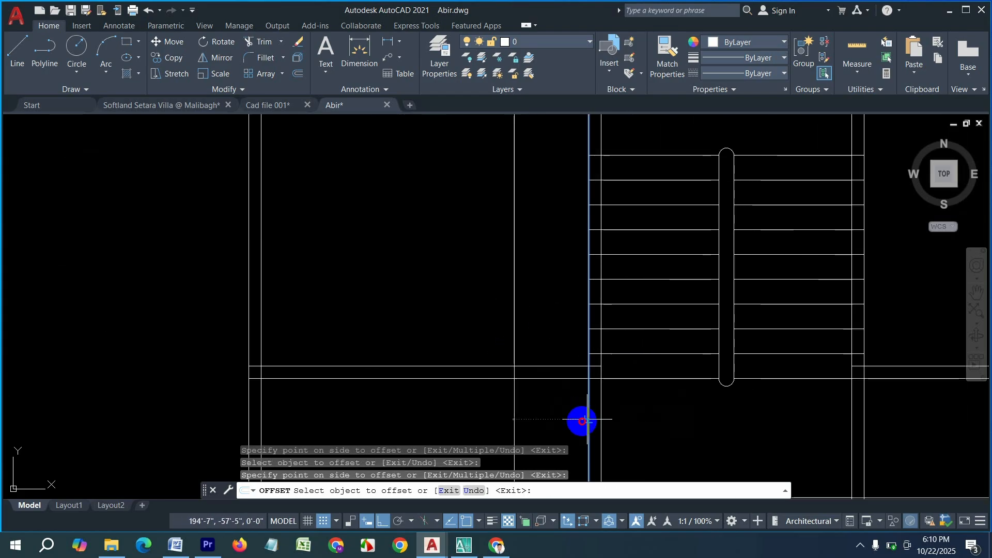
pyautogui.scroll(-5, 615, 373)
pyautogui.scroll(3, 651, 355)
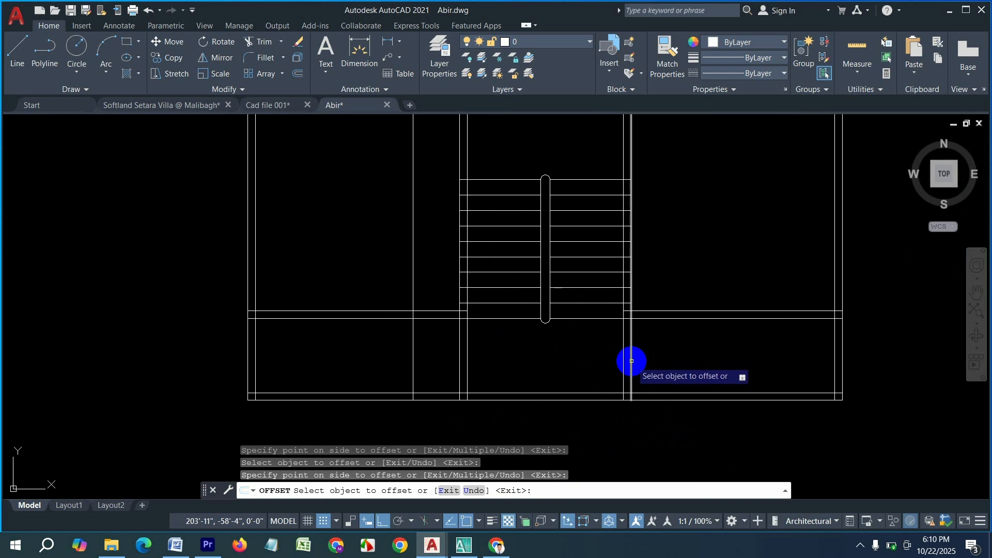
pyautogui.click(632, 361)
pyautogui.click(749, 348)
pyautogui.scroll(-5, 737, 392)
pyautogui.press('Escape')
pyautogui.press('Escape')
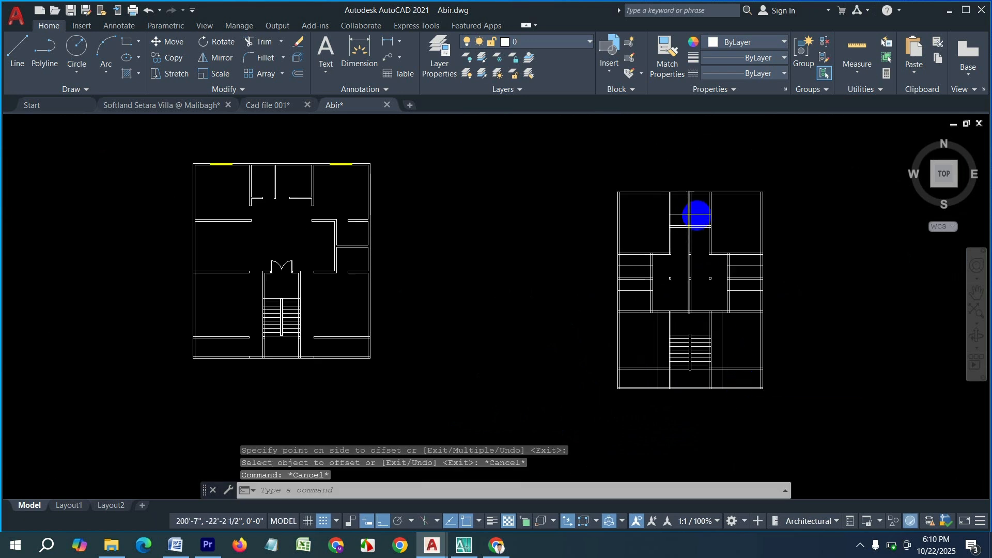
# Step: Trim openings in both outer side walls of the top central rooms up to the offset line, and remove that line between the walls
pyautogui.scroll(4, 697, 215)
pyautogui.press('Return')
pyautogui.scroll(4, 652, 227)
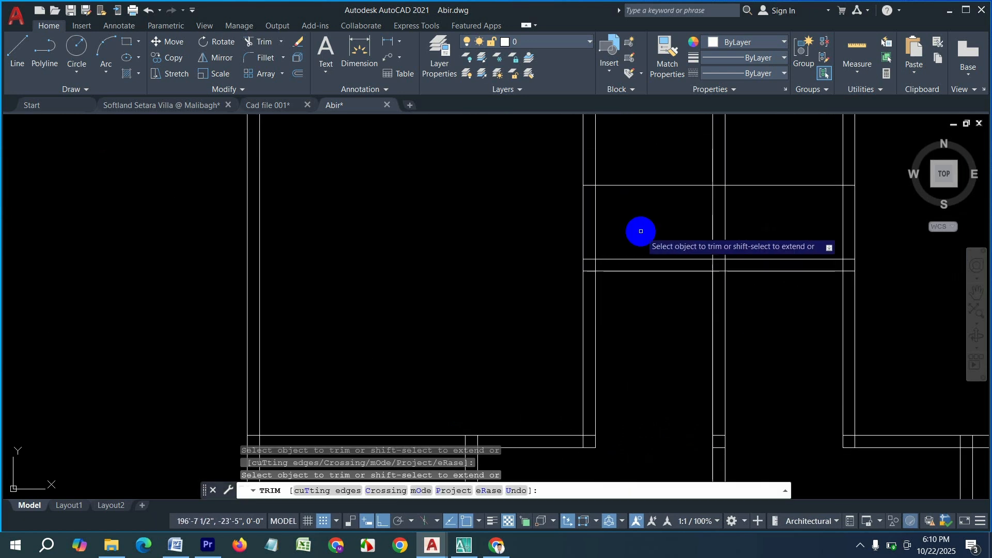
pyautogui.click(641, 231)
pyautogui.click(538, 232)
pyautogui.click(646, 213)
pyautogui.click(638, 154)
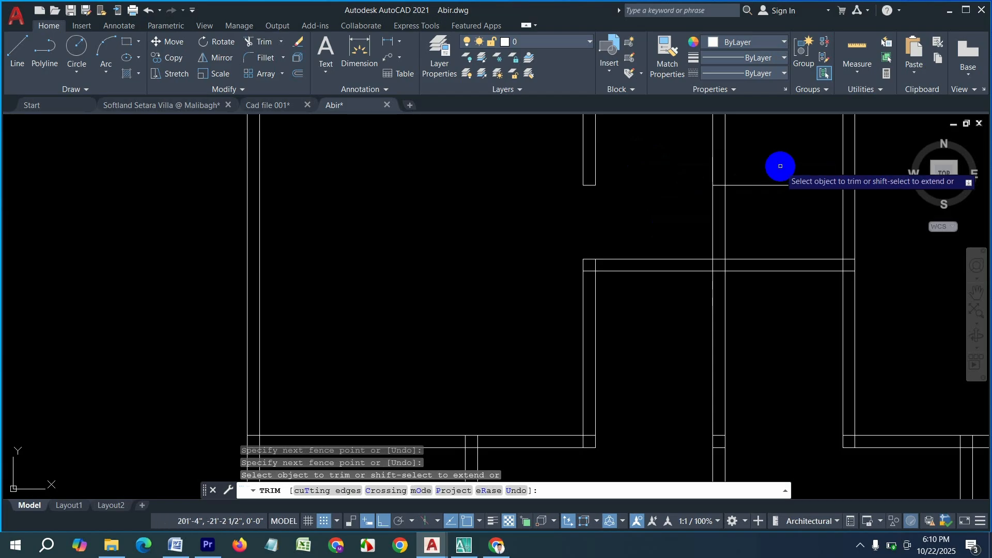
pyautogui.click(780, 166)
pyautogui.click(771, 214)
pyautogui.scroll(-4, 643, 228)
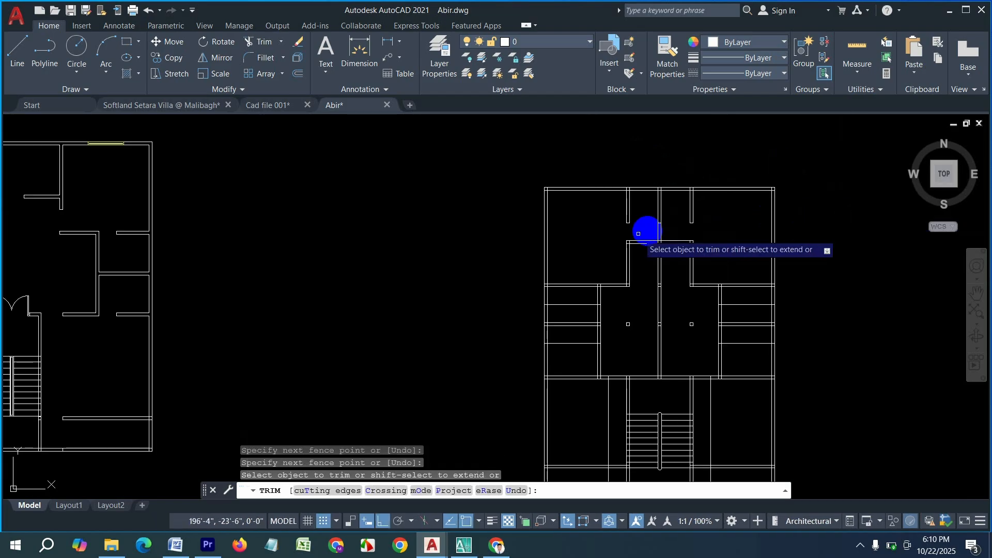
# Step: Trim openings in the vertical wall of the two small eastern rooms up to the offset lines, and trim away the lines crossing the rooms
pyautogui.scroll(5, 668, 207)
pyautogui.click(676, 193)
pyautogui.click(605, 200)
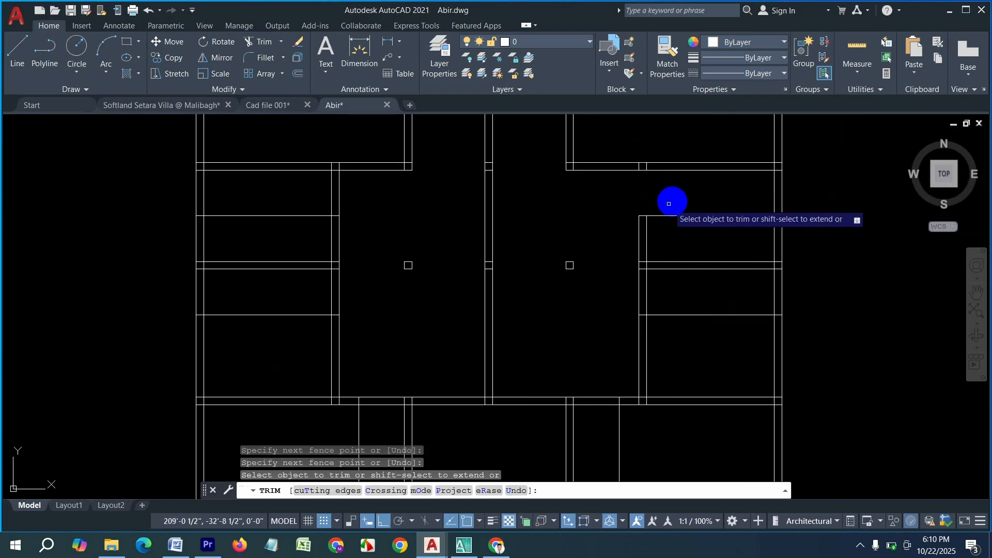
pyautogui.click(671, 204)
pyautogui.click(680, 241)
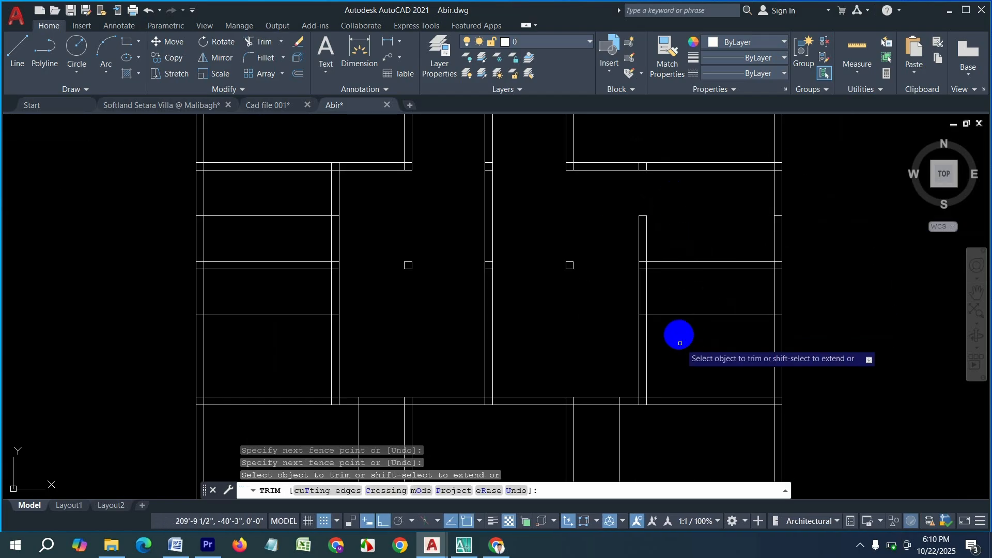
pyautogui.click(702, 305)
pyautogui.click(727, 359)
pyautogui.press('Return')
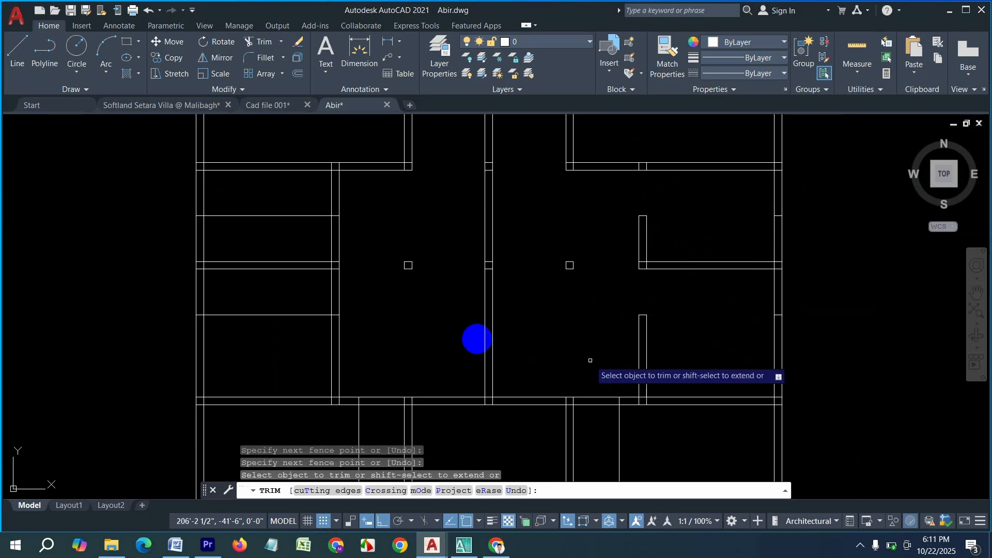
# Step: Trim openings in the vertical wall of the two small western rooms up to the offset lines, and trim away the lines crossing the rooms
pyautogui.click(355, 288)
pyautogui.click(304, 289)
pyautogui.click(295, 344)
pyautogui.press('Return')
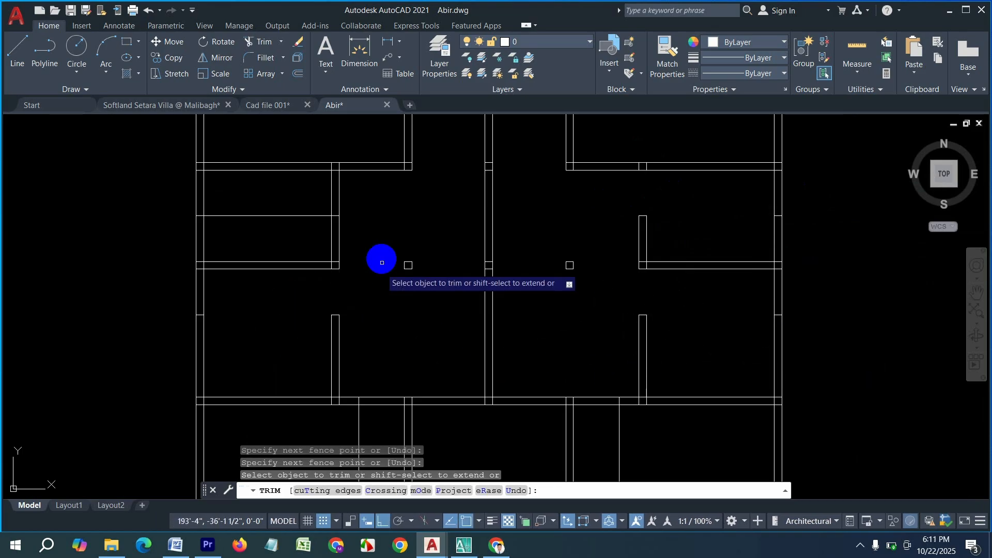
pyautogui.click(364, 189)
pyautogui.click(310, 197)
pyautogui.click(291, 191)
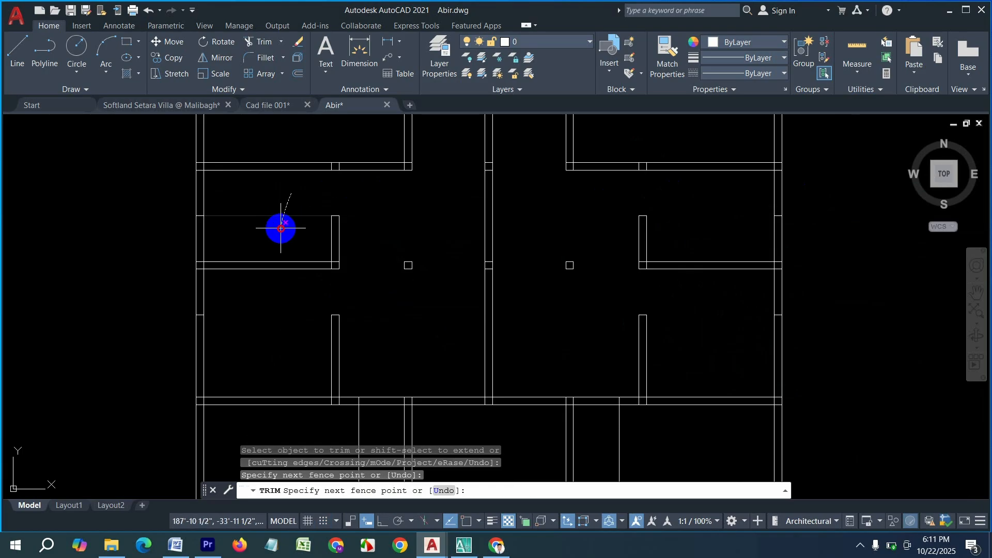
pyautogui.click(280, 229)
# Step: Trim openings on both sides of the stair in the lower horizontal wall up to the offset lines, and trim away those lines
pyautogui.scroll(-2, 419, 179)
pyautogui.scroll(-4, 552, 385)
pyautogui.scroll(6, 554, 391)
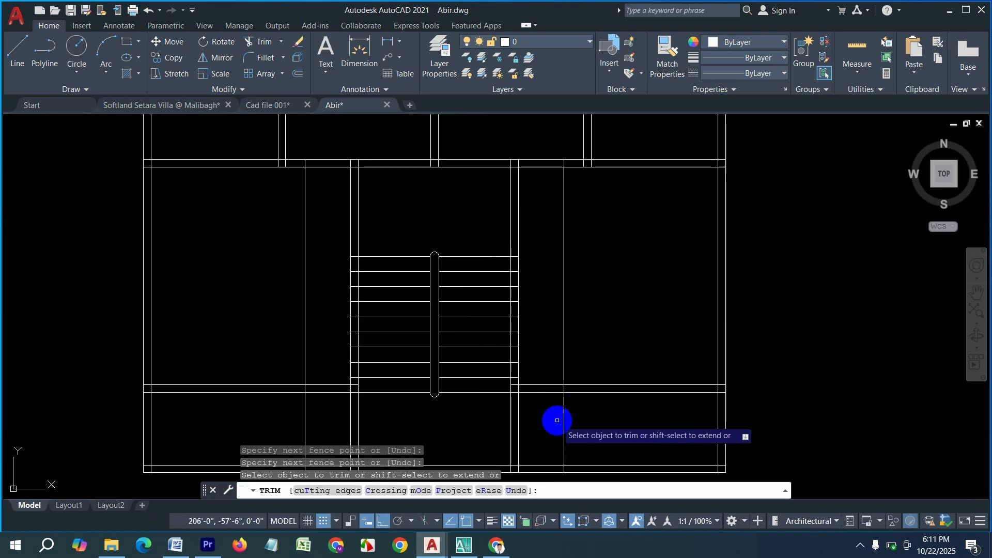
pyautogui.moveTo(550, 416); pyautogui.dragTo(555, 355)
pyautogui.press('Return')
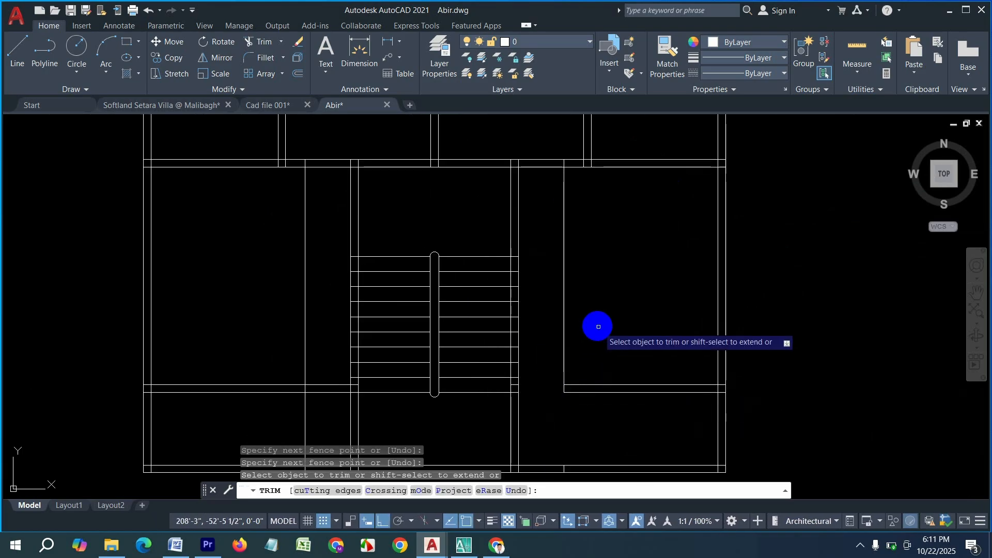
pyautogui.click(323, 357)
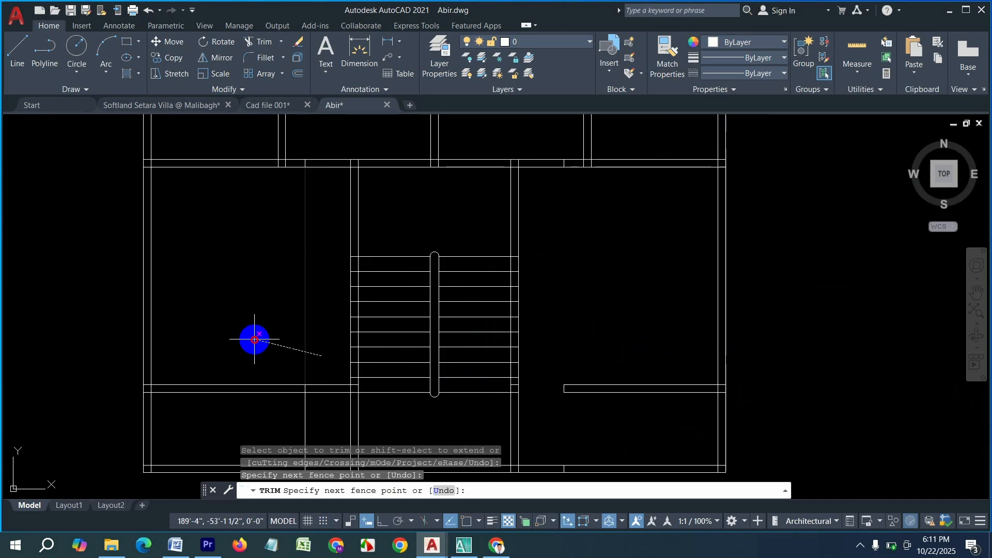
pyautogui.click(254, 339)
pyautogui.click(315, 371)
pyautogui.click(325, 413)
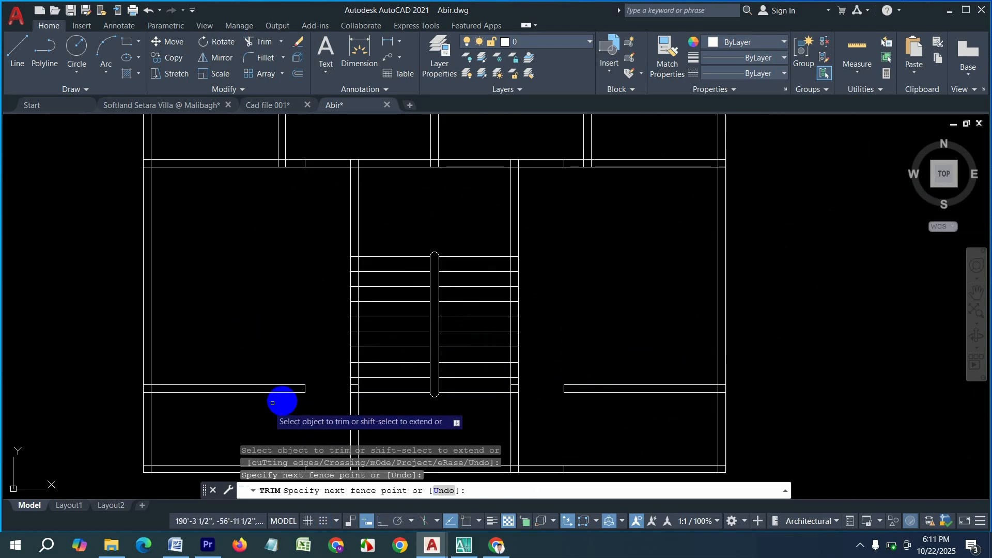
pyautogui.moveTo(422, 235); pyautogui.dragTo(443, 330, button='middle')
pyautogui.press('Escape')
pyautogui.scroll(-5, 476, 368)
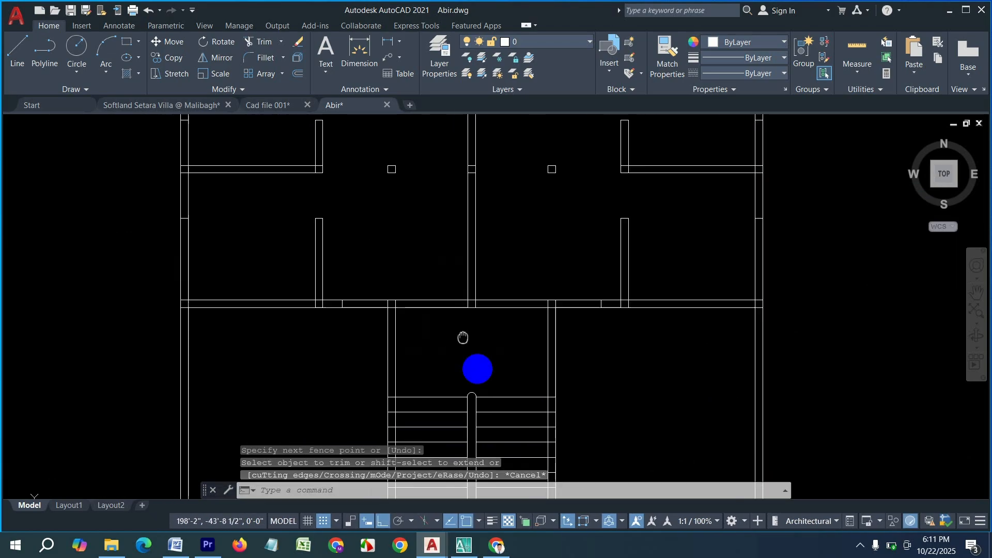
pyautogui.press('Escape')
# Step: Offset the outer faces of the two vertical walls below the top central rooms 3' outward into the upper corner rooms
pyautogui.scroll(4, 493, 202)
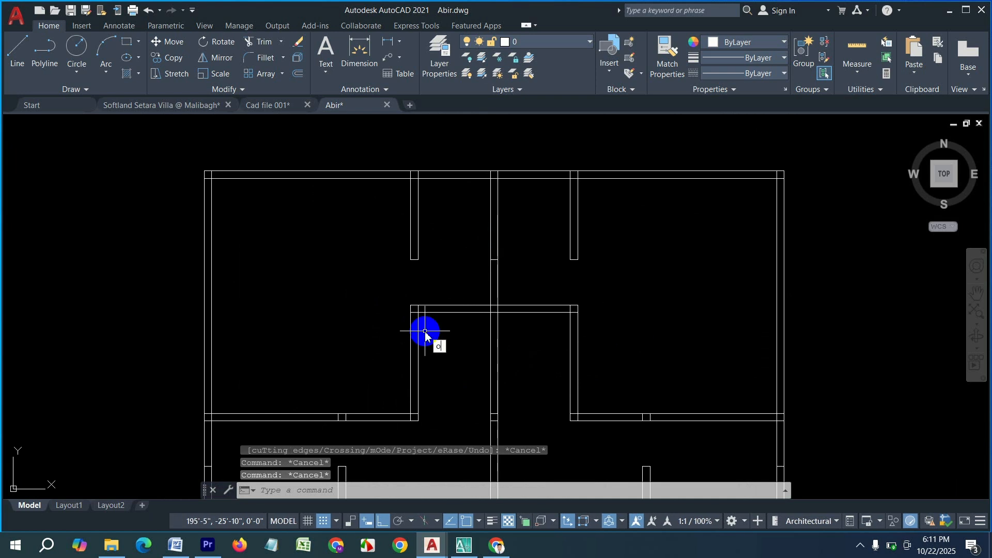
pyautogui.press('Return')
pyautogui.press('Return')
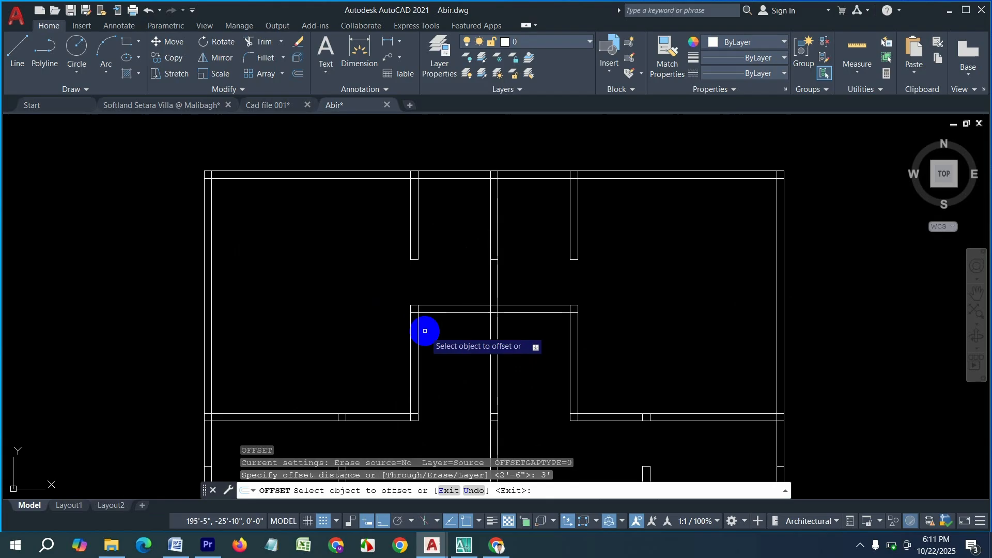
pyautogui.click(411, 379)
pyautogui.click(347, 379)
pyautogui.click(581, 398)
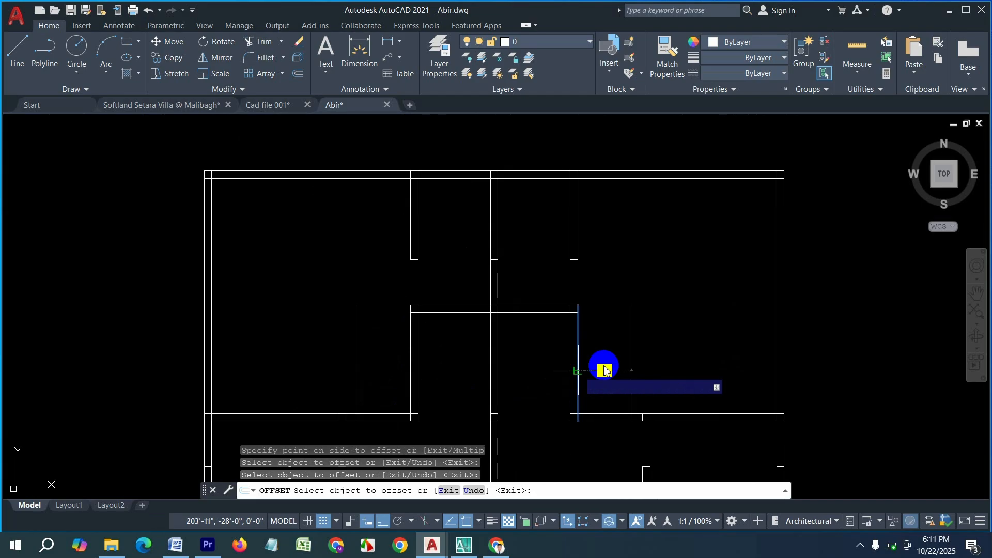
pyautogui.click(605, 370)
# Step: Offset the outer faces of the two stair side walls 3' outward into the adjacent lower rooms
pyautogui.scroll(-4, 637, 304)
pyautogui.scroll(6, 590, 324)
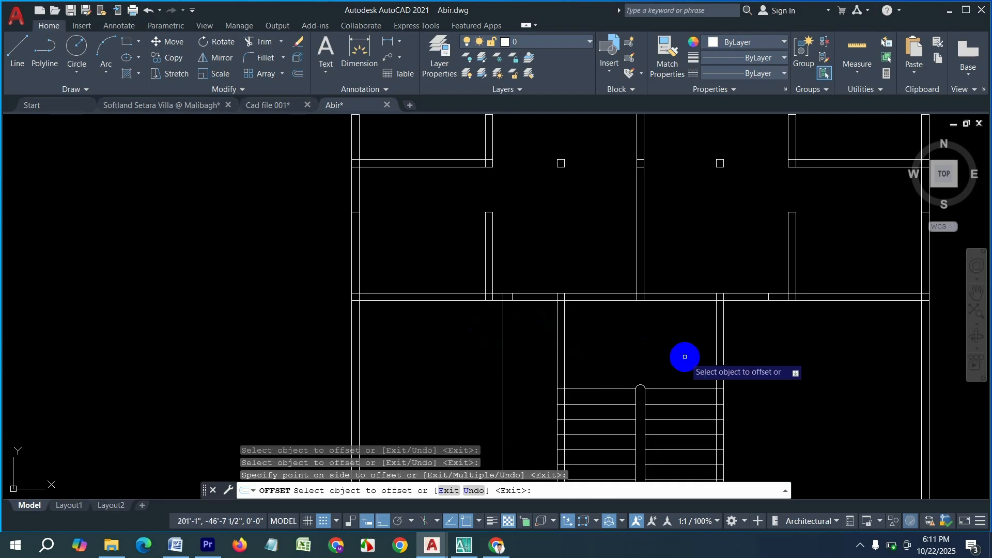
pyautogui.scroll(-5, 682, 381)
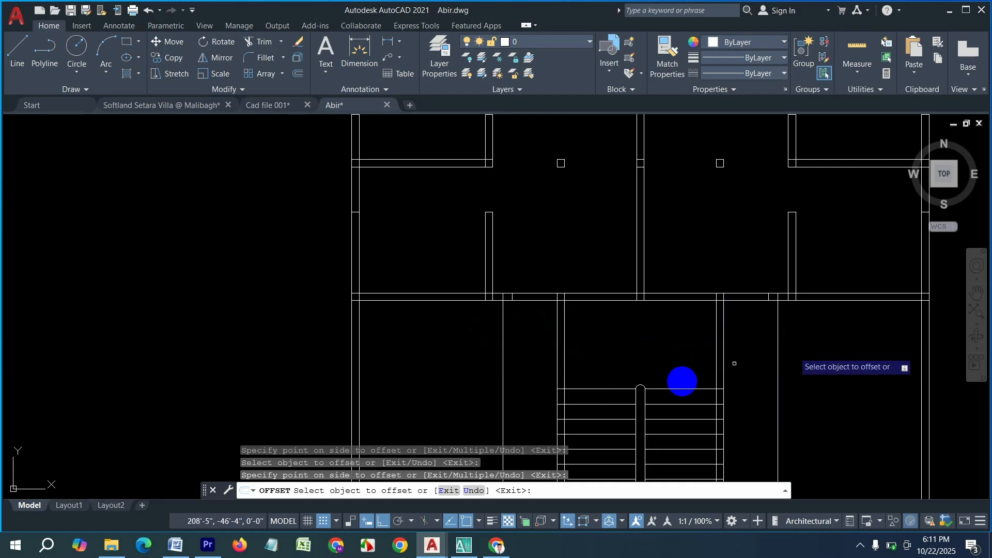
pyautogui.scroll(3, 704, 340)
pyautogui.press('Escape')
# Step: Offset the two faces of the central vertical wall above the stair 3'6", one to the east and one to the west
pyautogui.scroll(7, 635, 415)
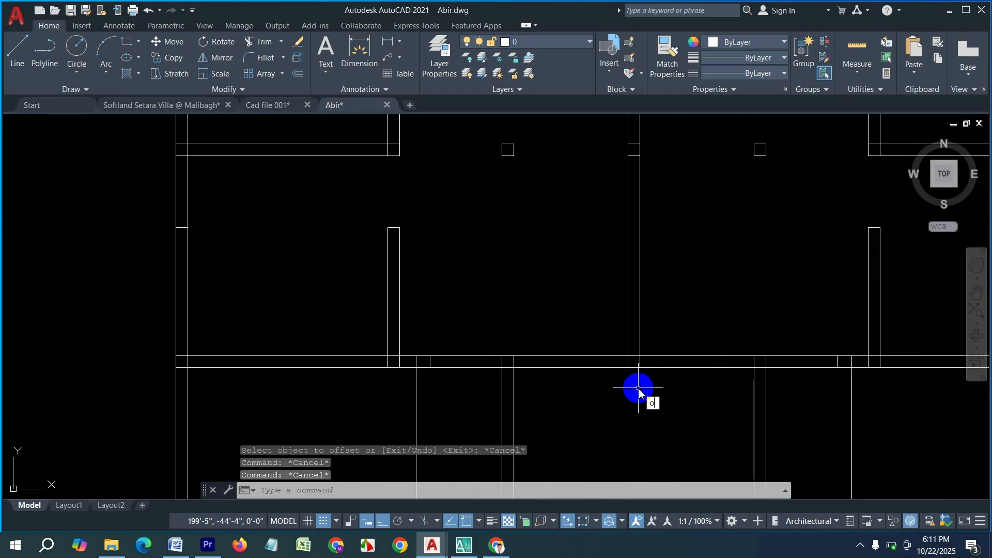
pyautogui.press('Return')
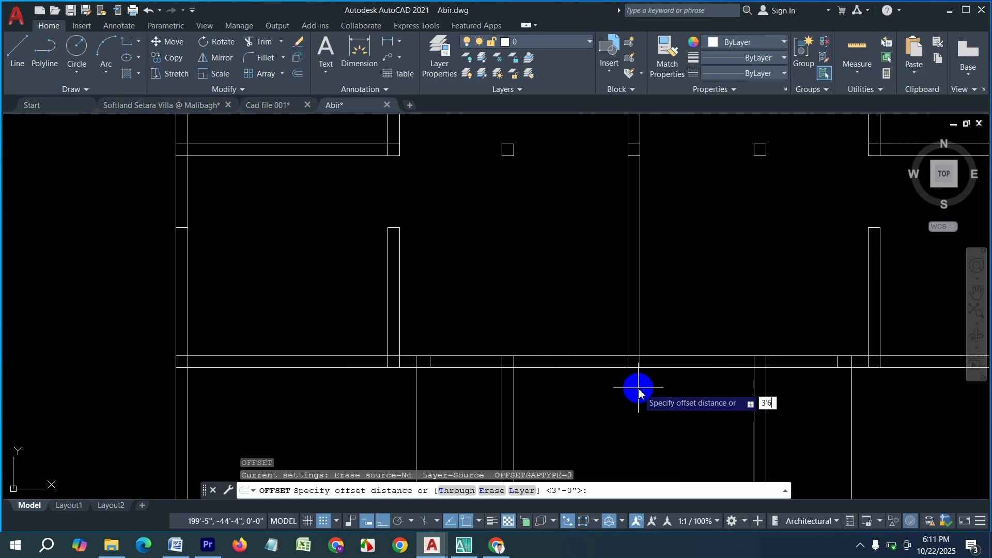
pyautogui.press('Return')
pyautogui.click(639, 346)
pyautogui.click(666, 350)
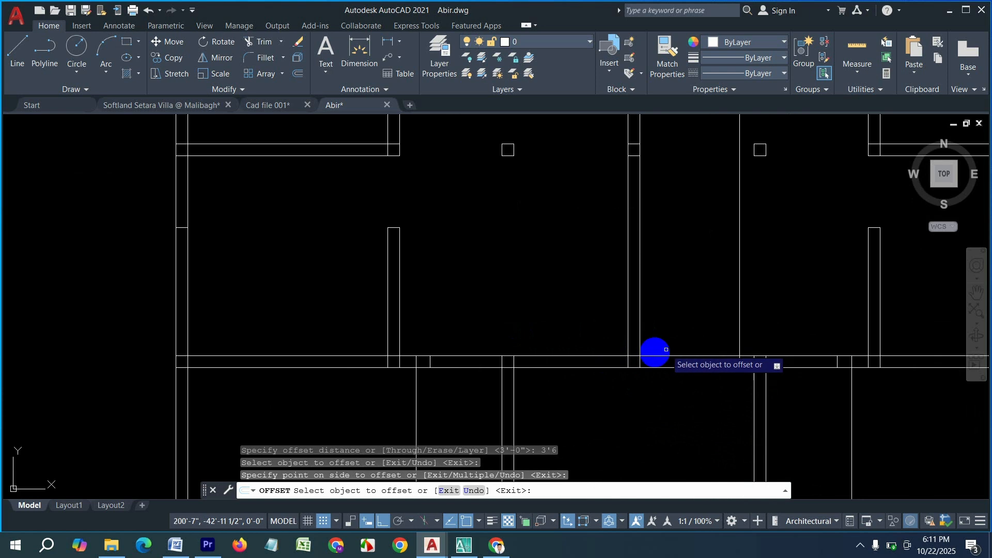
pyautogui.click(629, 335)
pyautogui.click(554, 337)
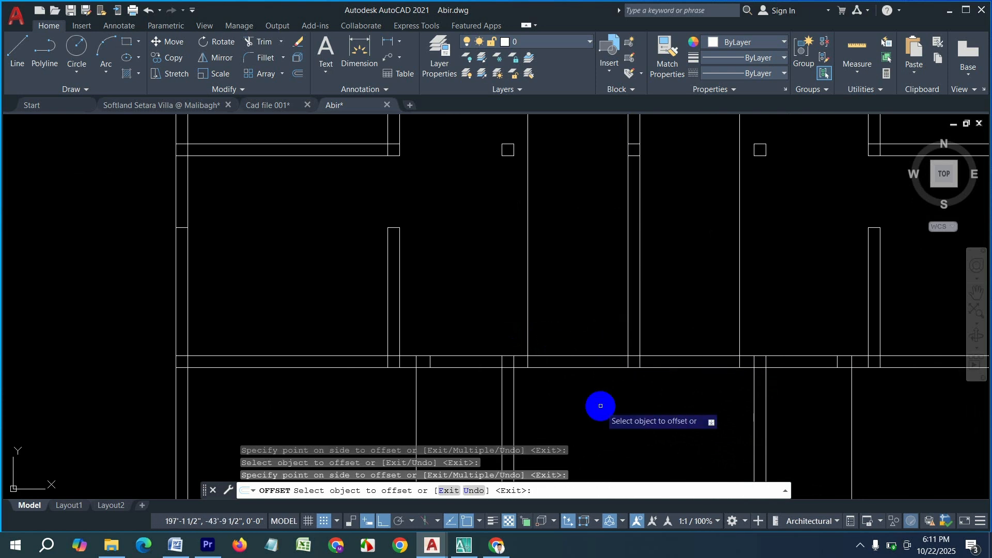
pyautogui.scroll(-2, 596, 410)
pyautogui.press('Escape')
pyautogui.press('Escape')
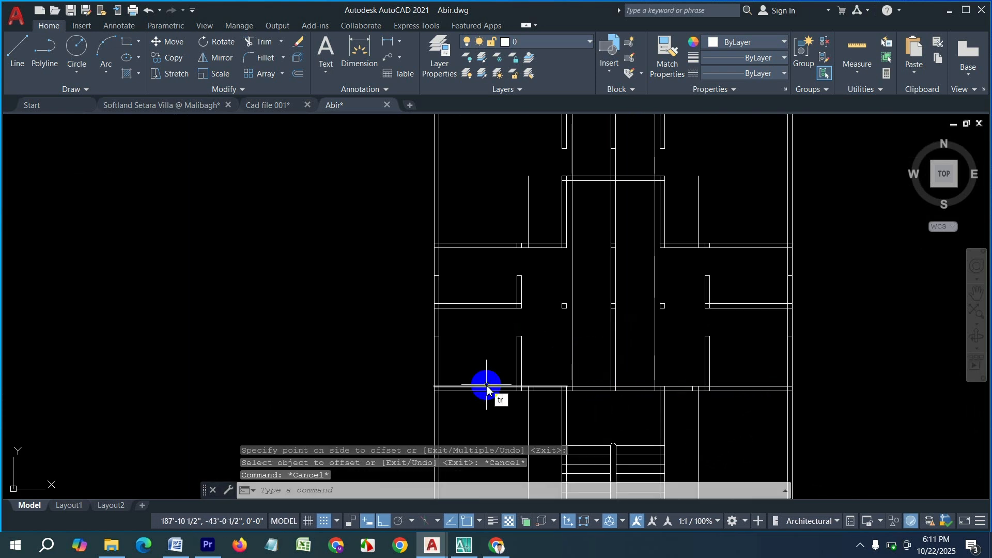
# Step: Trim openings in the horizontal walls below both upper corner rooms up to the 3' offset lines, and trim away those lines
pyautogui.write('tr')
pyautogui.press('Return')
pyautogui.scroll(4, 547, 248)
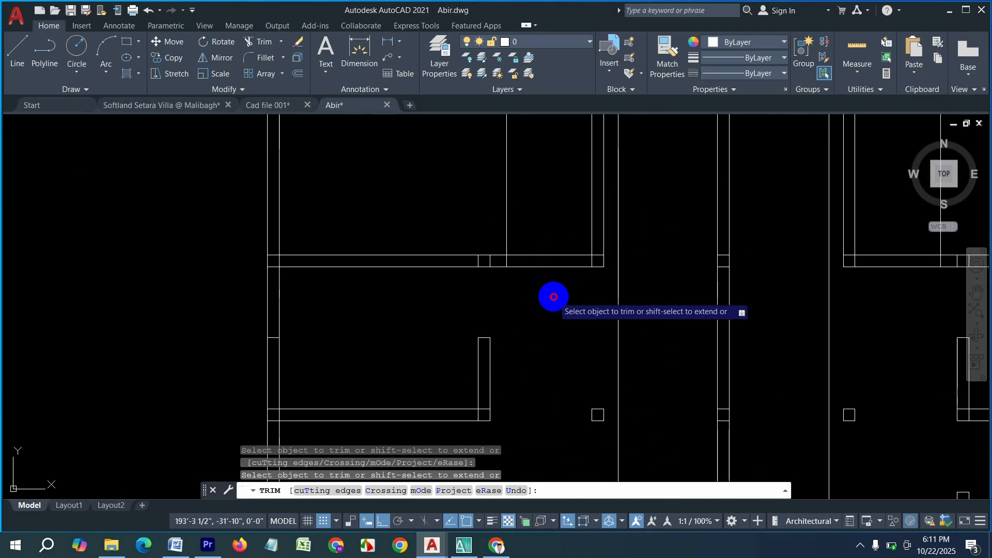
pyautogui.scroll(-3, 481, 276)
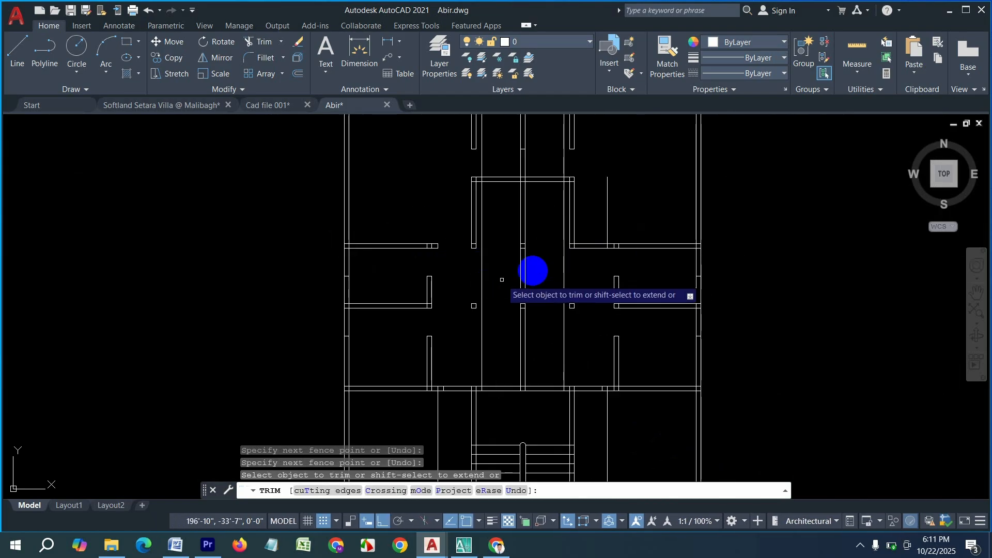
pyautogui.scroll(3, 610, 261)
pyautogui.click(618, 215)
pyautogui.click(617, 265)
pyautogui.click(681, 186)
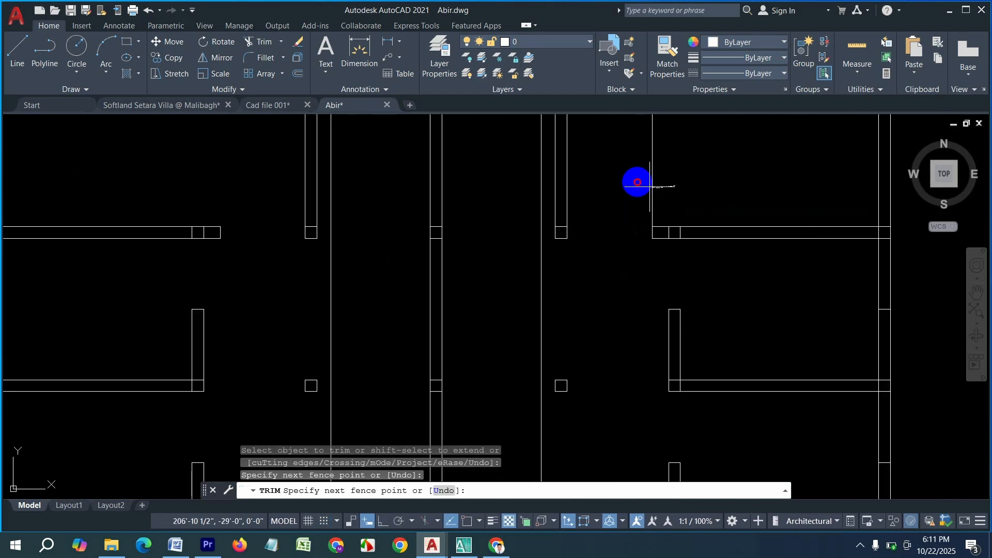
pyautogui.click(634, 185)
# Step: Trim an opening in the horizontal wall just east of the stair up to the 3' offset line, and trim that line below the wall
pyautogui.scroll(-4, 667, 259)
pyautogui.scroll(5, 674, 284)
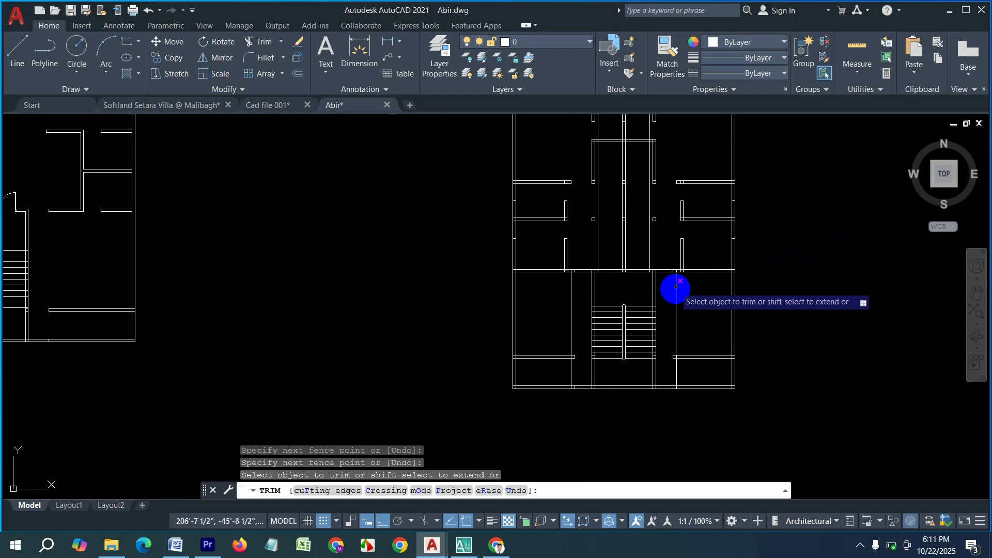
pyautogui.click(638, 190)
pyautogui.click(630, 242)
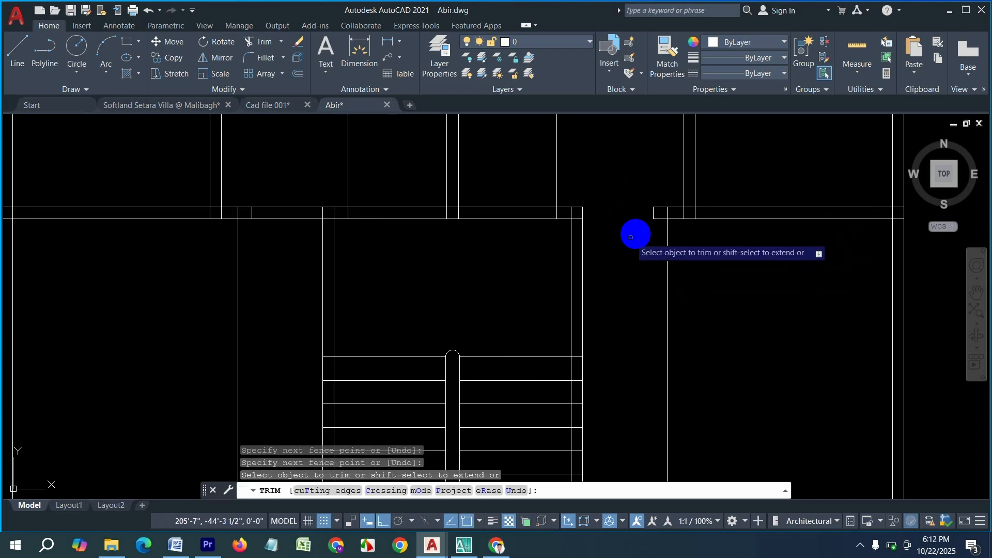
pyautogui.scroll(4, 638, 235)
pyautogui.moveTo(689, 201)
pyautogui.mouseDown()
pyautogui.moveTo(658, 198)
pyautogui.moveTo(649, 250)
pyautogui.mouseUp()
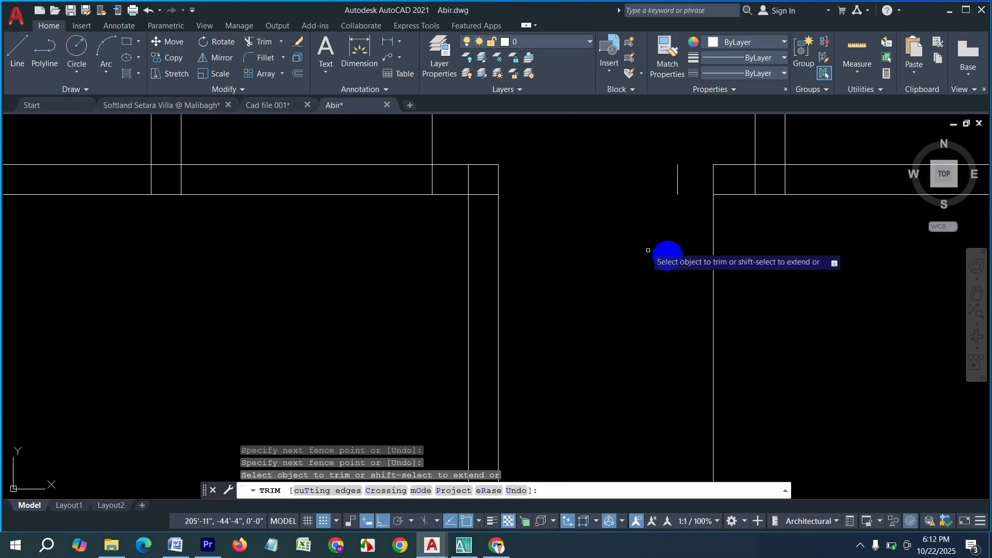
pyautogui.scroll(-3, 720, 281)
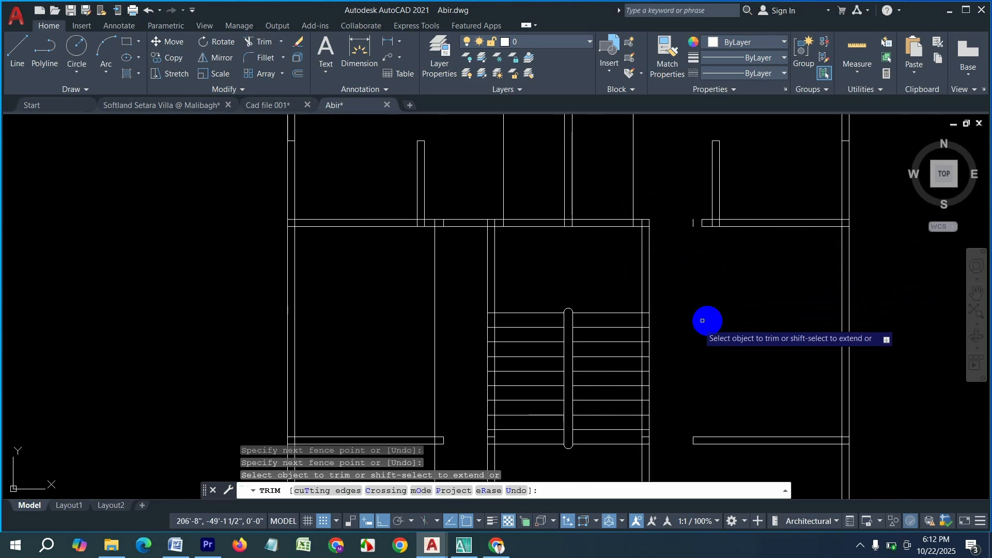
# Step: Trim an opening in the horizontal wall just west of the stair up to the 3' offset line, and trim that line below the wall
pyautogui.scroll(-2, 704, 317)
pyautogui.scroll(5, 634, 334)
pyautogui.scroll(3, 598, 288)
pyautogui.moveTo(602, 223); pyautogui.dragTo(583, 312)
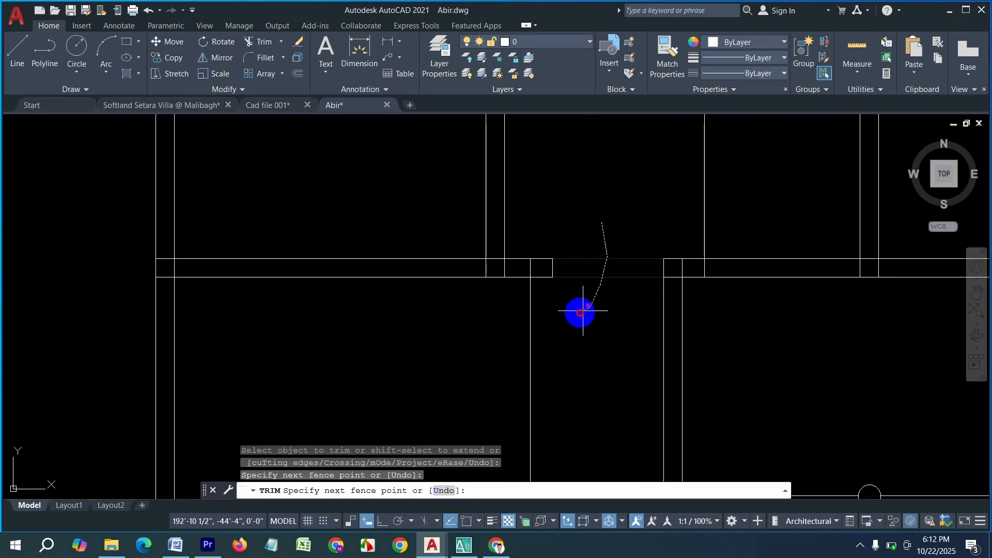
pyautogui.moveTo(554, 257); pyautogui.dragTo(543, 271)
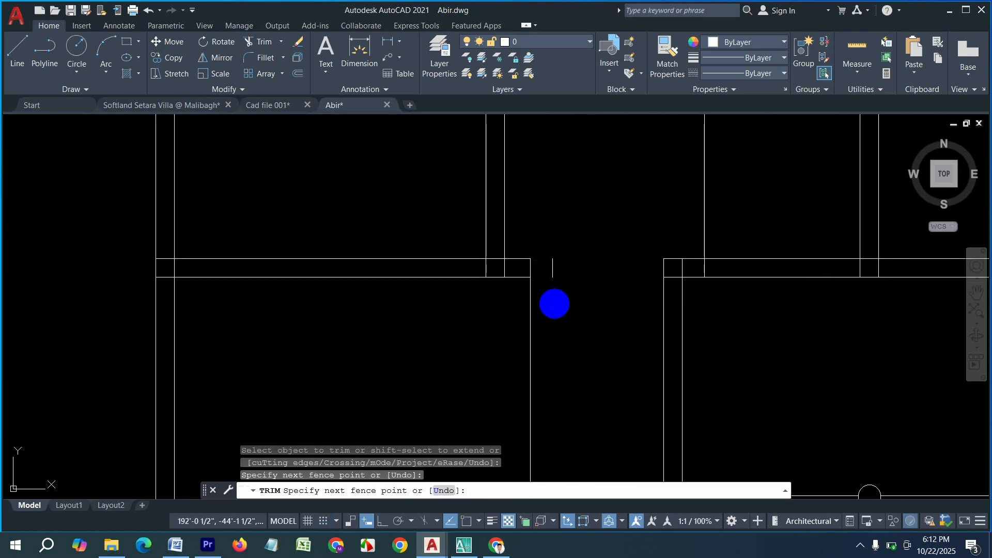
pyautogui.moveTo(554, 304); pyautogui.dragTo(555, 311)
pyautogui.moveTo(551, 324); pyautogui.dragTo(460, 341)
pyautogui.scroll(-5, 559, 256)
pyautogui.scroll(3, 556, 341)
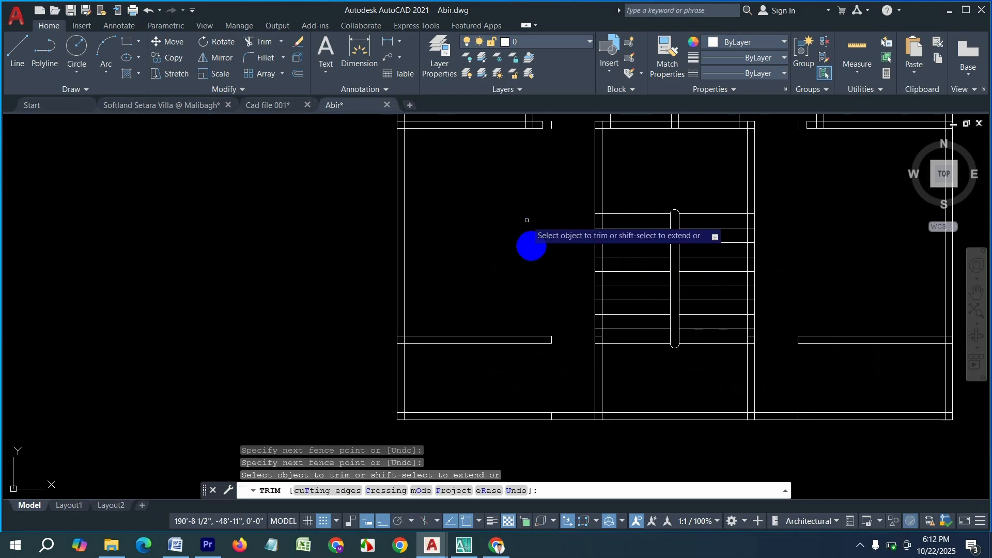
# Step: Trim openings in the wall above the stair on both sides of the central wall up to the 3'6" offset lines, and trim away those lines
pyautogui.moveTo(527, 226); pyautogui.dragTo(541, 415, button='middle')
pyautogui.scroll(2, 673, 281)
pyautogui.moveTo(664, 277); pyautogui.dragTo(644, 388)
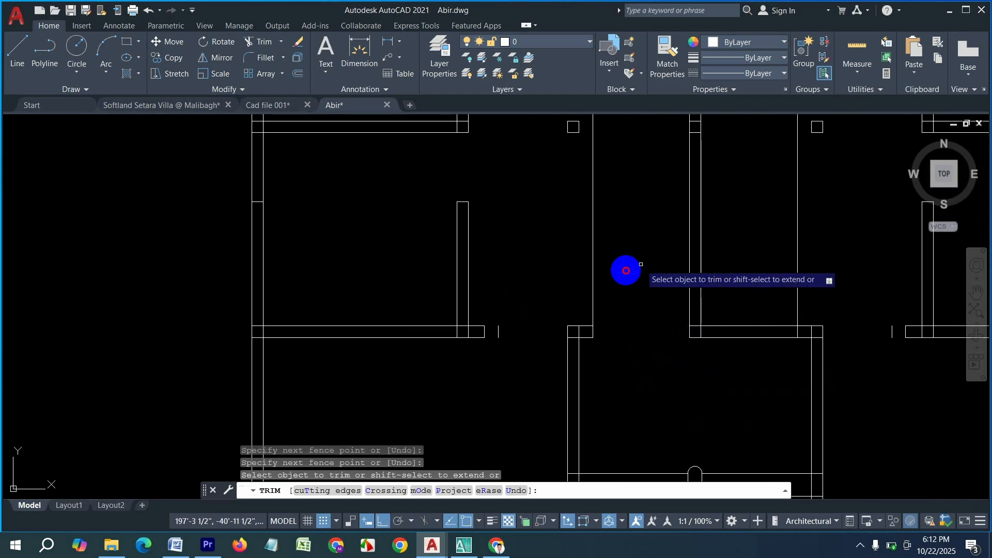
pyautogui.moveTo(641, 265); pyautogui.dragTo(569, 296)
pyautogui.moveTo(772, 308); pyautogui.dragTo(764, 373)
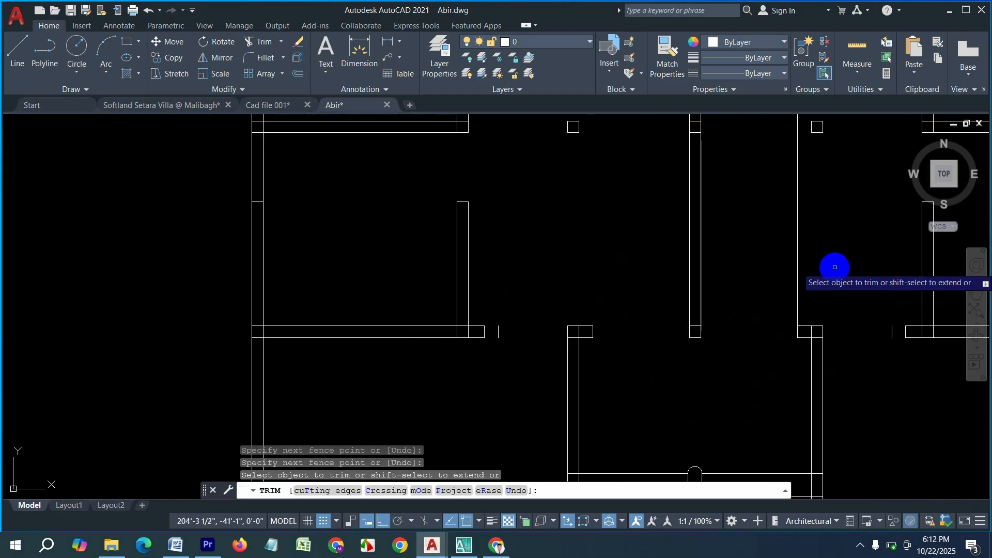
pyautogui.moveTo(834, 268); pyautogui.dragTo(763, 287)
pyautogui.scroll(-5, 685, 431)
pyautogui.scroll(4, 719, 385)
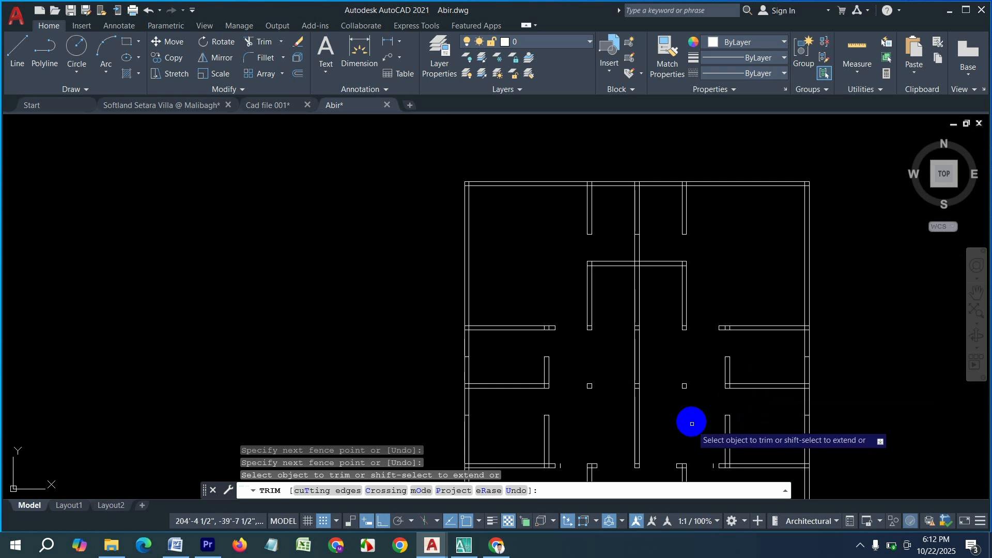
pyautogui.press('Escape')
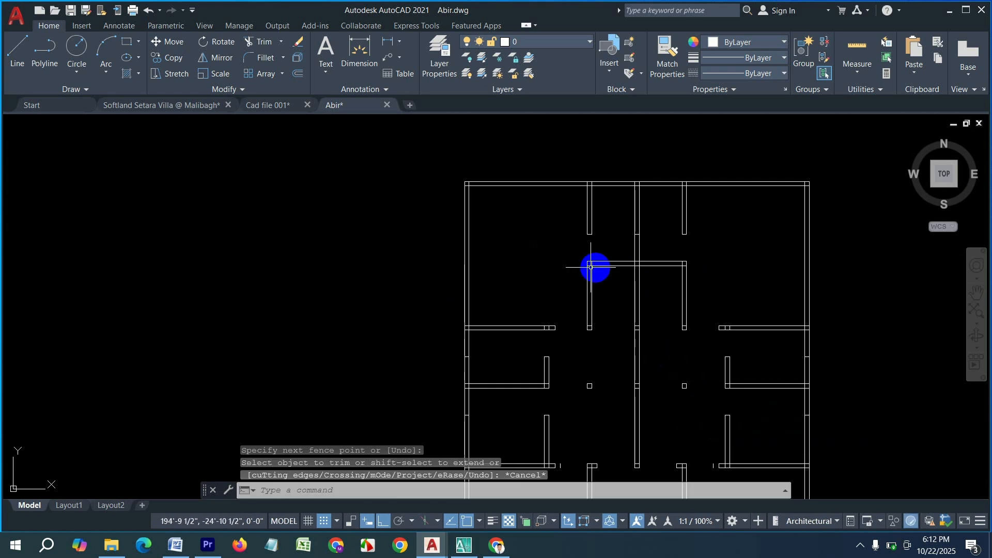
# Step: Trim the overlapping wall lines at the plan's northwest corner and at the first interior wall junction along the north exterior wall
pyautogui.scroll(-4, 590, 267)
pyautogui.scroll(2, 630, 271)
pyautogui.scroll(4, 571, 211)
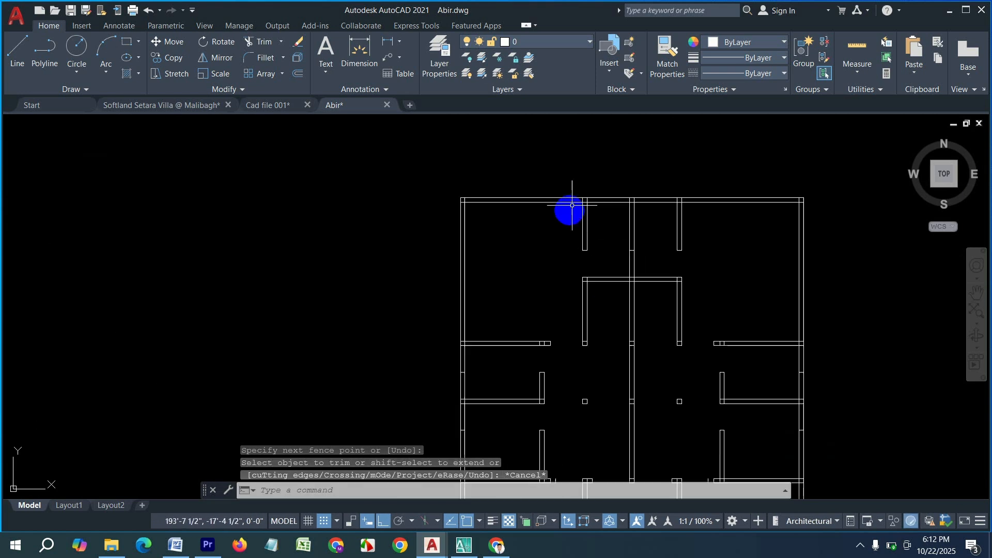
pyautogui.press('Escape')
pyautogui.press('Return')
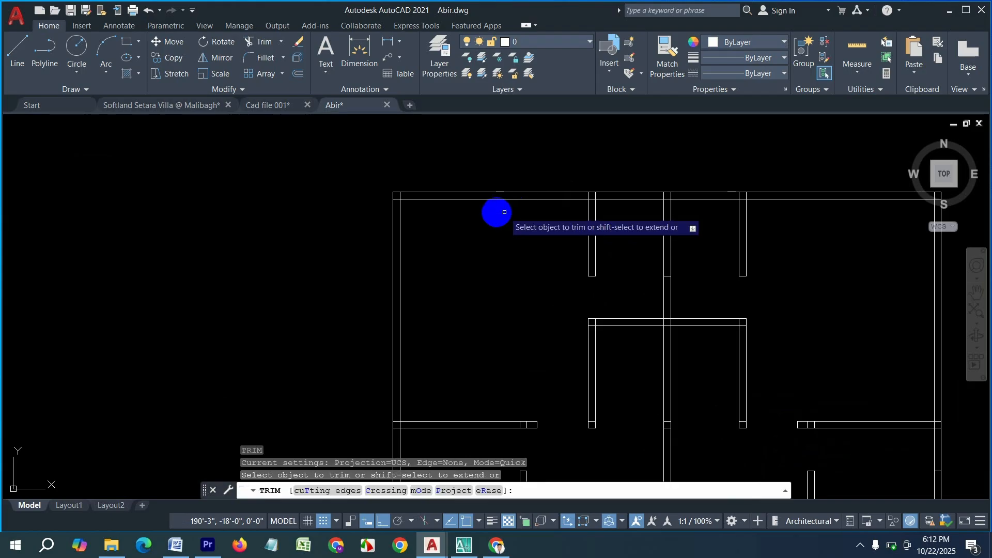
pyautogui.scroll(6, 496, 212)
pyautogui.moveTo(380, 216); pyautogui.dragTo(401, 188)
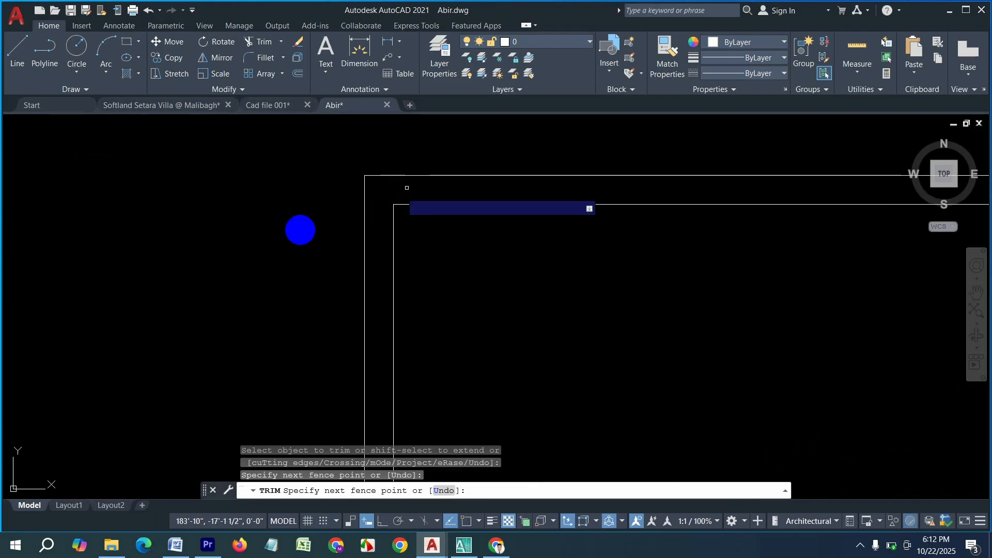
pyautogui.scroll(-6, 301, 231)
pyautogui.scroll(6, 524, 235)
pyautogui.moveTo(514, 186)
pyautogui.mouseDown()
pyautogui.moveTo(459, 188)
pyautogui.moveTo(493, 241)
pyautogui.mouseUp()
# Step: Trim the overlapping lines where the central wall and the short wall east of it meet the north exterior wall
pyautogui.scroll(-4, 402, 274)
pyautogui.scroll(4, 570, 246)
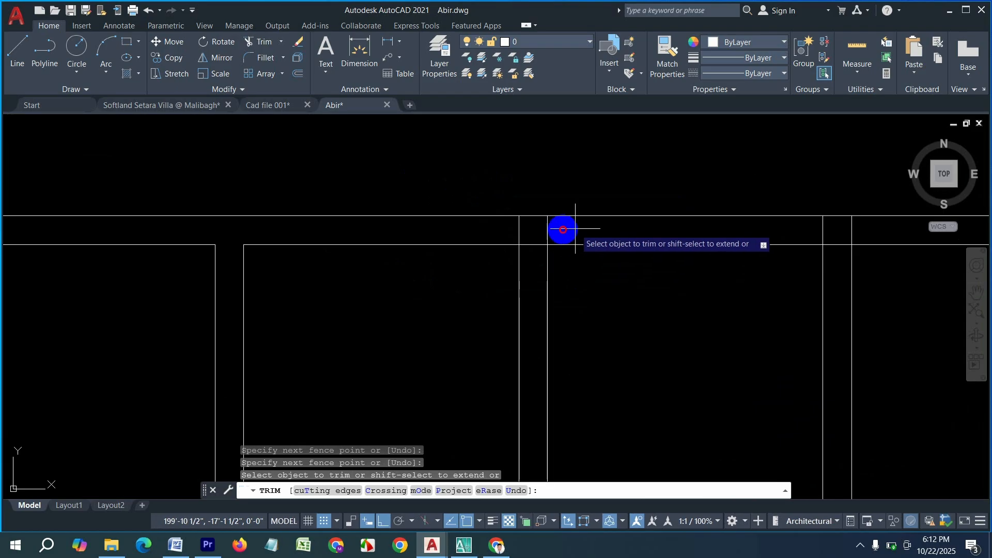
pyautogui.moveTo(575, 229)
pyautogui.mouseDown()
pyautogui.moveTo(490, 221)
pyautogui.moveTo(535, 260)
pyautogui.mouseUp()
pyautogui.scroll(-6, 503, 303)
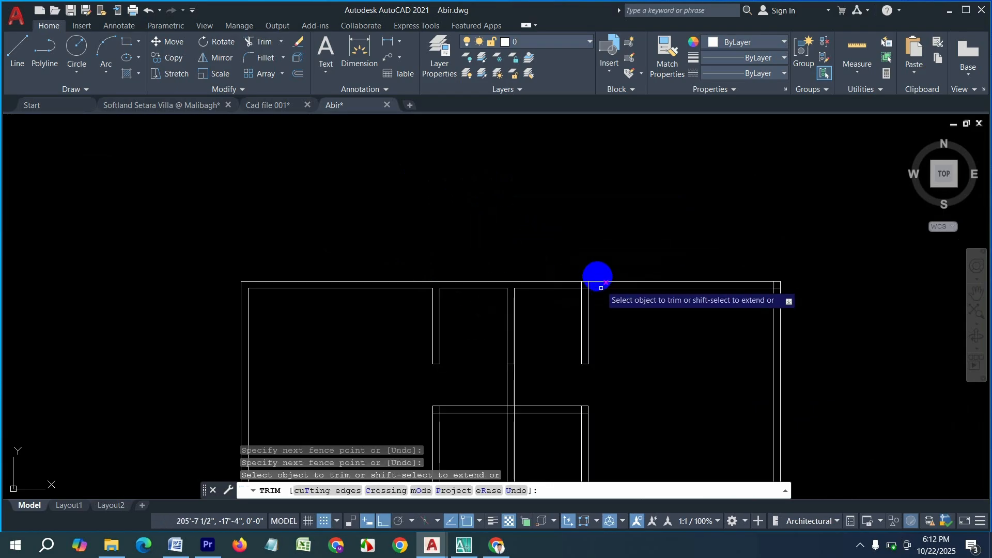
pyautogui.scroll(6, 599, 278)
pyautogui.moveTo(583, 303); pyautogui.dragTo(499, 297)
pyautogui.scroll(-4, 589, 261)
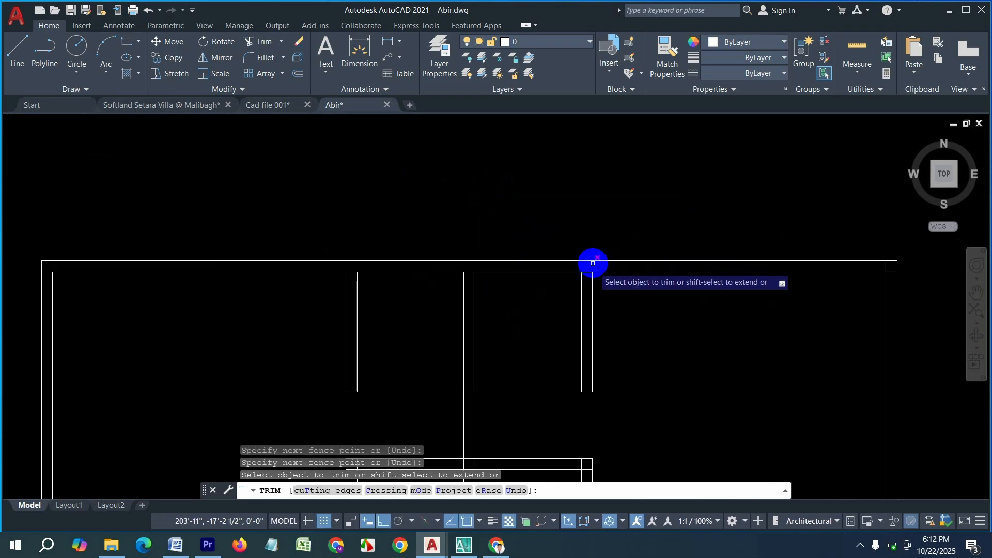
# Step: Trim the overlapping wall lines at the plan's northeast corner
pyautogui.scroll(3, 584, 266)
pyautogui.scroll(-5, 684, 270)
pyautogui.scroll(6, 757, 258)
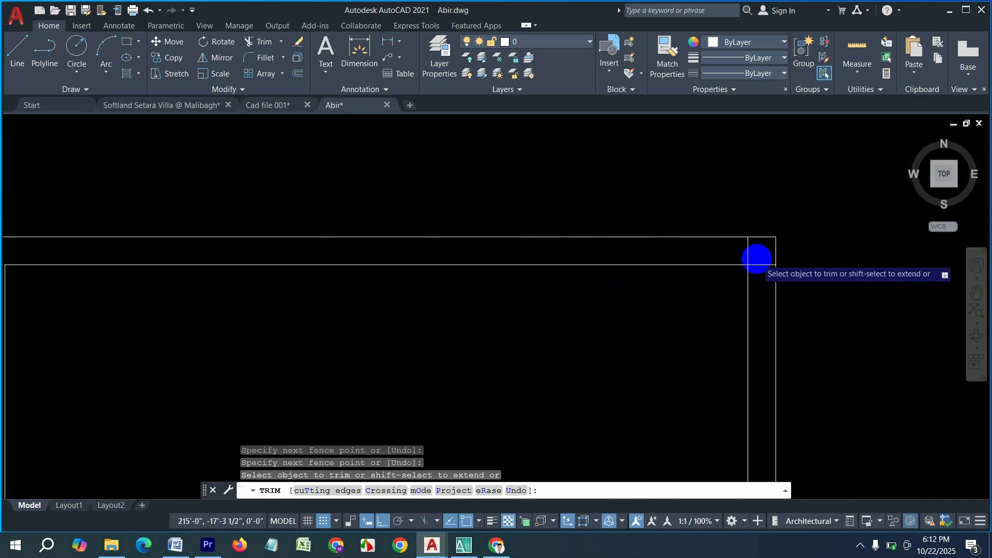
pyautogui.moveTo(749, 275)
pyautogui.mouseDown()
pyautogui.moveTo(759, 248)
pyautogui.moveTo(678, 238)
pyautogui.mouseUp()
pyautogui.scroll(-5, 730, 264)
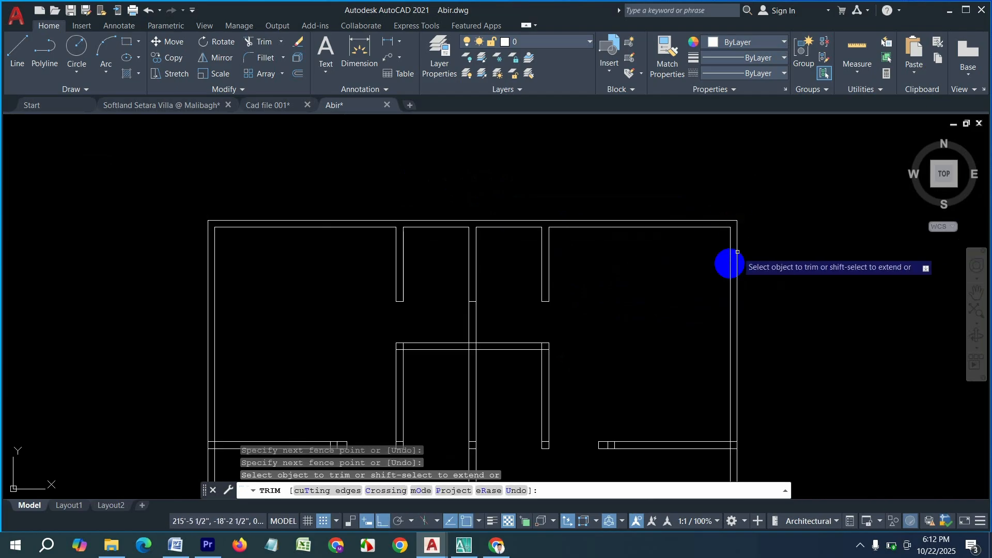
# Step: Trim the stray line across the upper central wall and the overlapping lines where it crosses the first horizontal wall below
pyautogui.scroll(-2, 636, 275)
pyautogui.scroll(6, 631, 277)
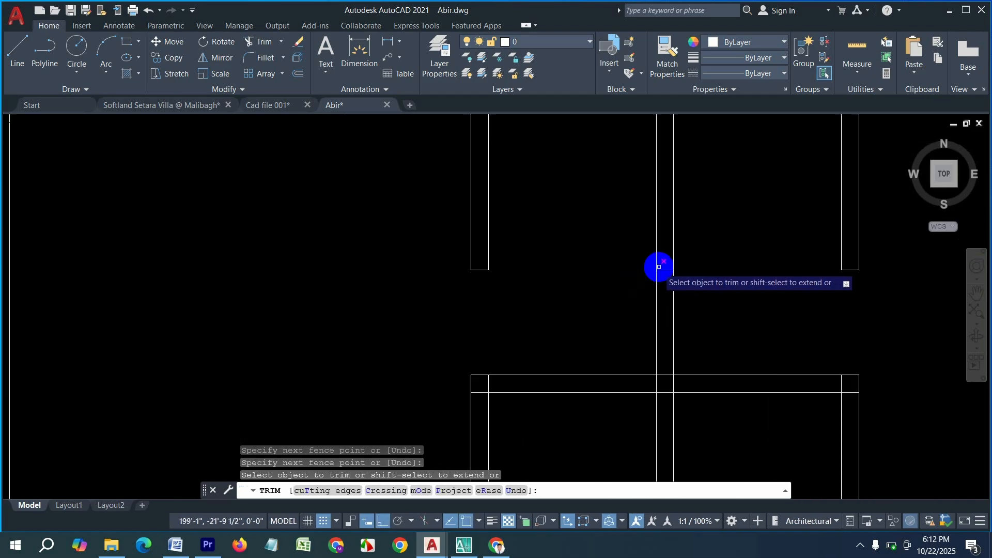
pyautogui.moveTo(667, 258)
pyautogui.mouseDown()
pyautogui.moveTo(660, 396)
pyautogui.moveTo(672, 362)
pyautogui.mouseUp()
pyautogui.scroll(-3, 744, 350)
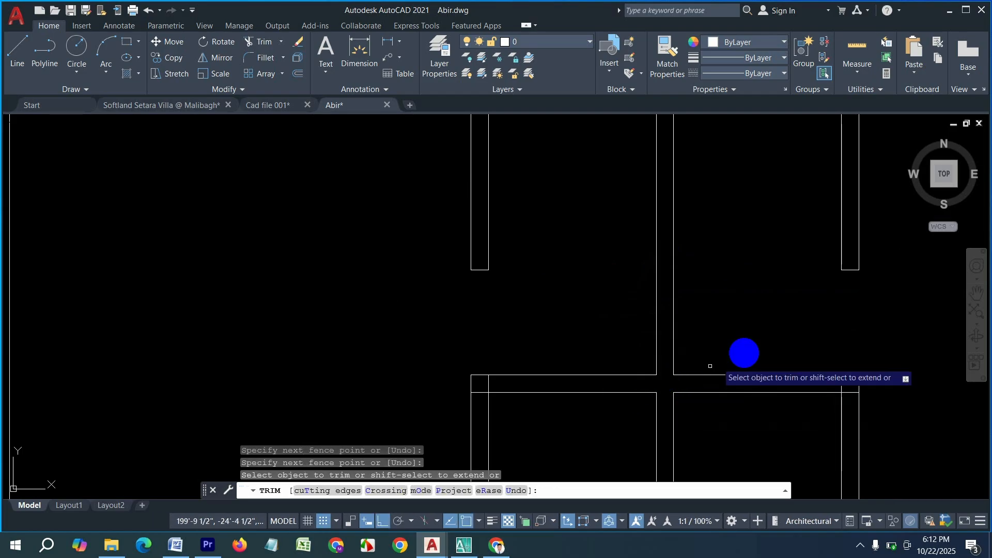
# Step: Trim the overlapping lines at the east and west corners of the horizontal wall crossing the upper central wall
pyautogui.scroll(6, 791, 374)
pyautogui.moveTo(799, 342); pyautogui.dragTo(739, 292)
pyautogui.scroll(-3, 713, 289)
pyautogui.scroll(5, 547, 294)
pyautogui.moveTo(592, 285); pyautogui.dragTo(610, 255)
# Step: Trim the leftover cross lines at the lower ends of both side walls and at the same level in the central wall
pyautogui.scroll(-3, 543, 262)
pyautogui.scroll(5, 531, 363)
pyautogui.scroll(2, 531, 364)
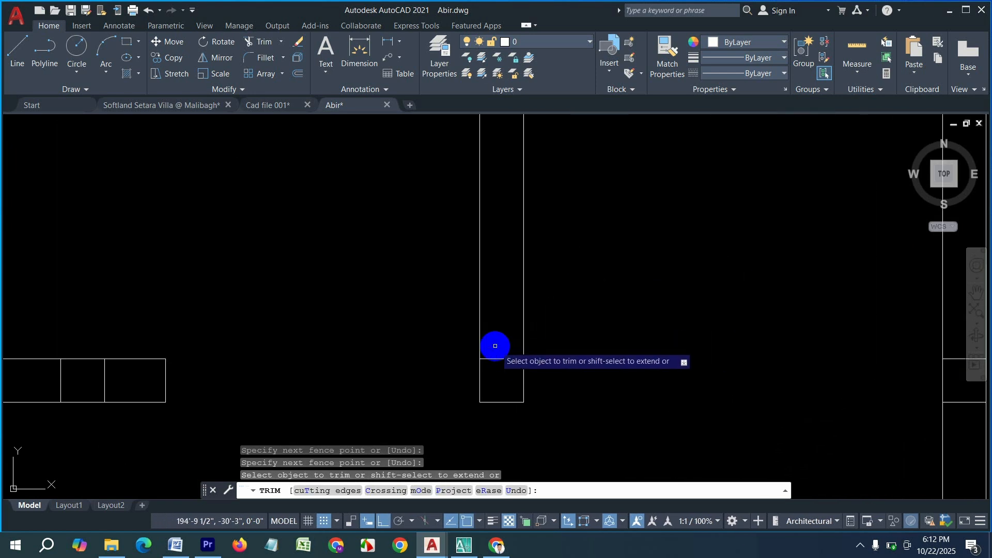
pyautogui.scroll(-3, 569, 328)
pyautogui.scroll(4, 631, 339)
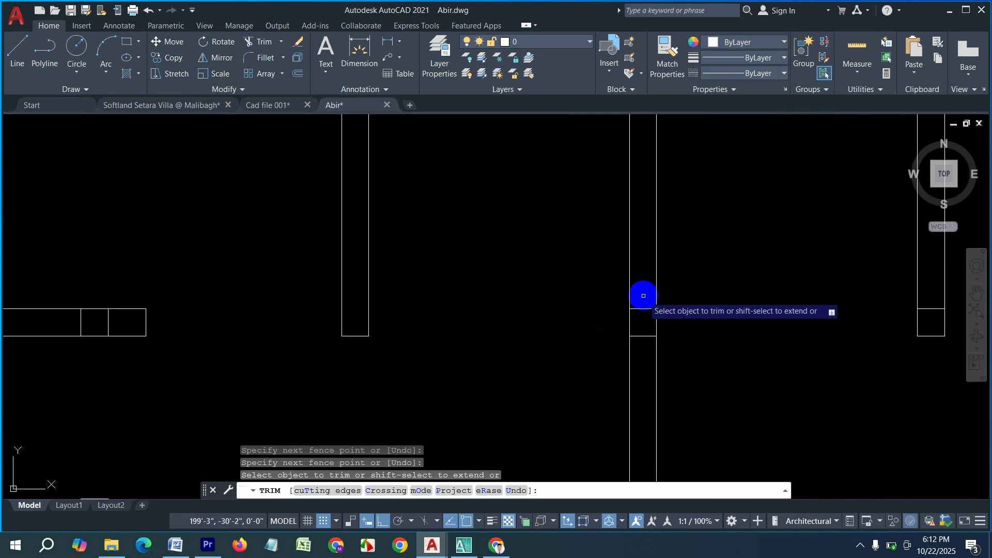
pyautogui.moveTo(643, 296)
pyautogui.mouseDown()
pyautogui.moveTo(643, 357)
pyautogui.moveTo(686, 338)
pyautogui.mouseUp()
pyautogui.scroll(-4, 665, 365)
pyautogui.scroll(3, 701, 353)
pyautogui.scroll(3, 702, 353)
pyautogui.scroll(-6, 674, 312)
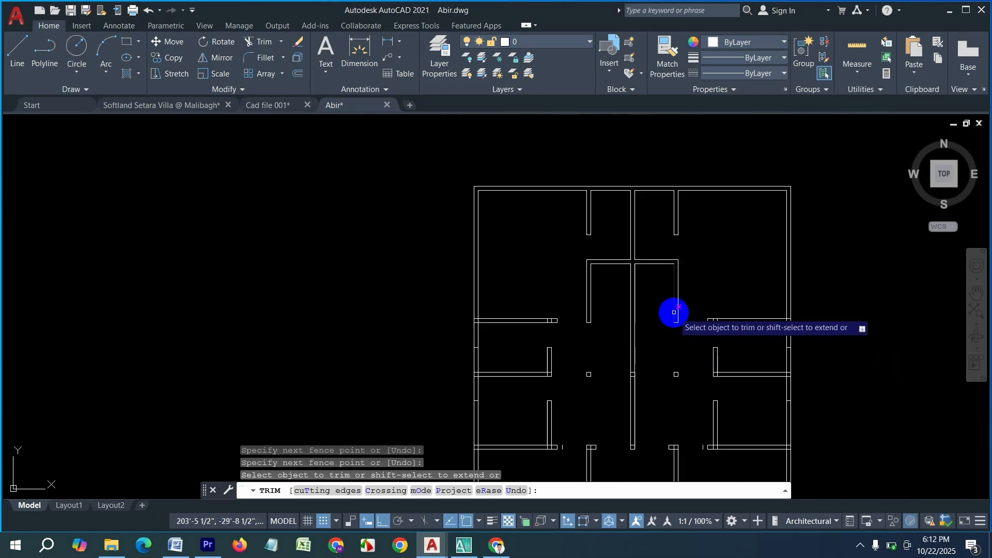
# Step: Trim the overlapping lines where the northwest room's lower wall meets the west exterior wall, and the leftover cross lines near its free end
pyautogui.scroll(5, 477, 305)
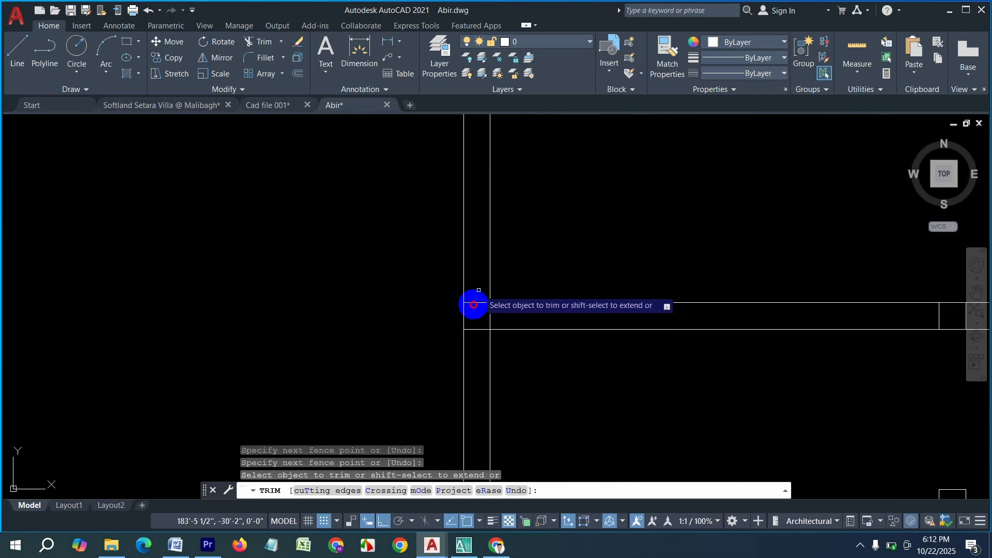
pyautogui.scroll(-2, 458, 310)
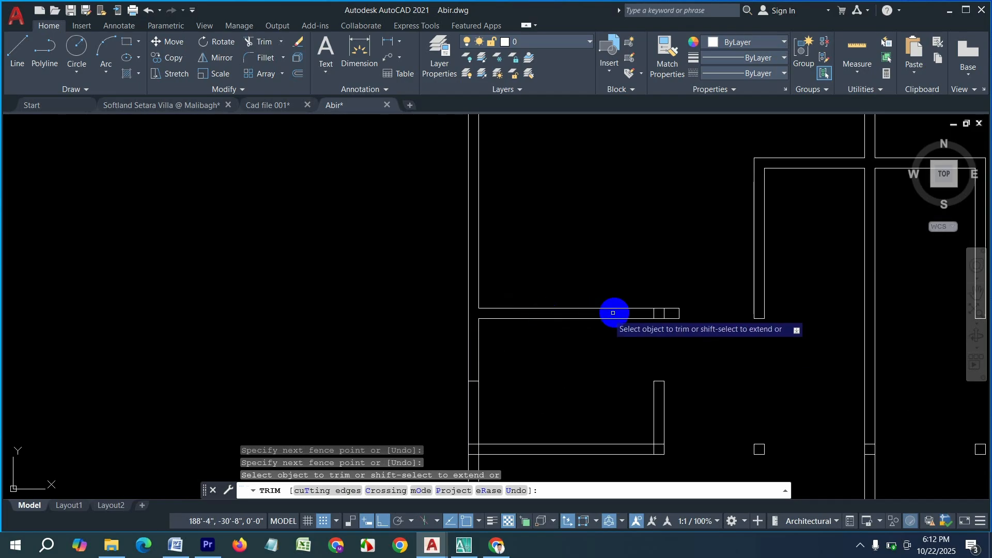
pyautogui.scroll(2, 692, 315)
pyautogui.scroll(-3, 572, 326)
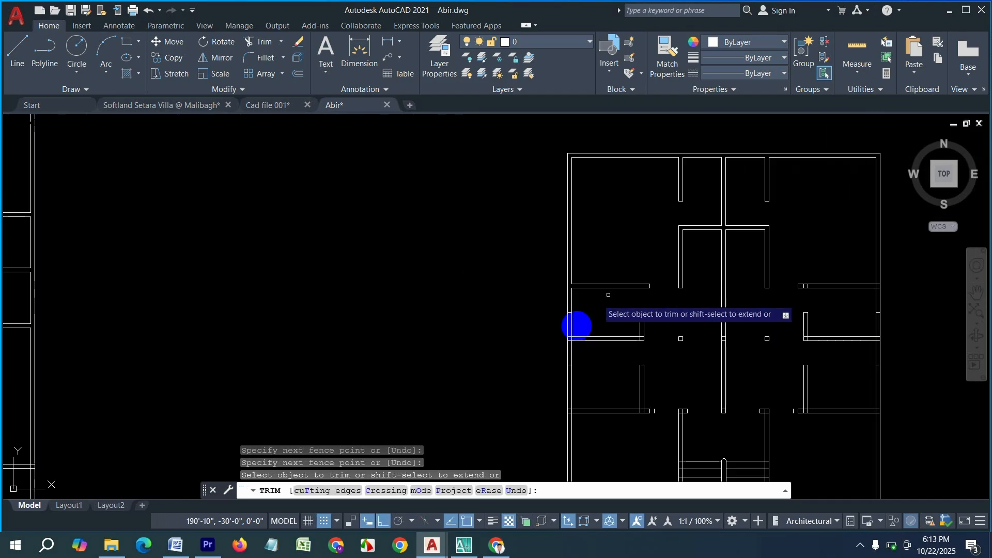
# Step: Trim the stray cross line in the west exterior wall and the overlapping lines where the next horizontal wall down meets it
pyautogui.scroll(2, 559, 326)
pyautogui.click(525, 283)
pyautogui.click(525, 307)
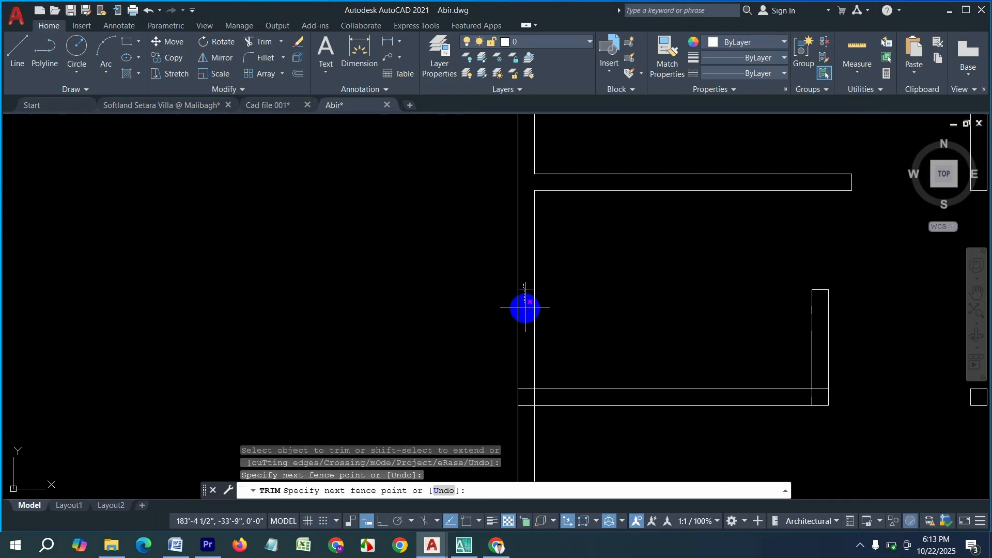
pyautogui.click(524, 386)
pyautogui.click(529, 406)
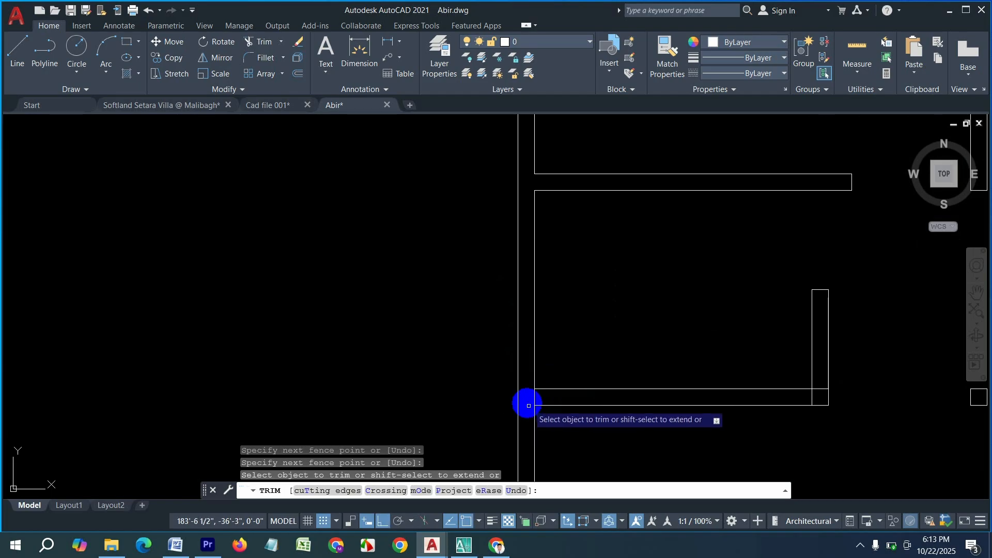
# Step: Trim the overlapping lines at the corner between that west horizontal wall and its short vertical wall
pyautogui.scroll(4, 801, 388)
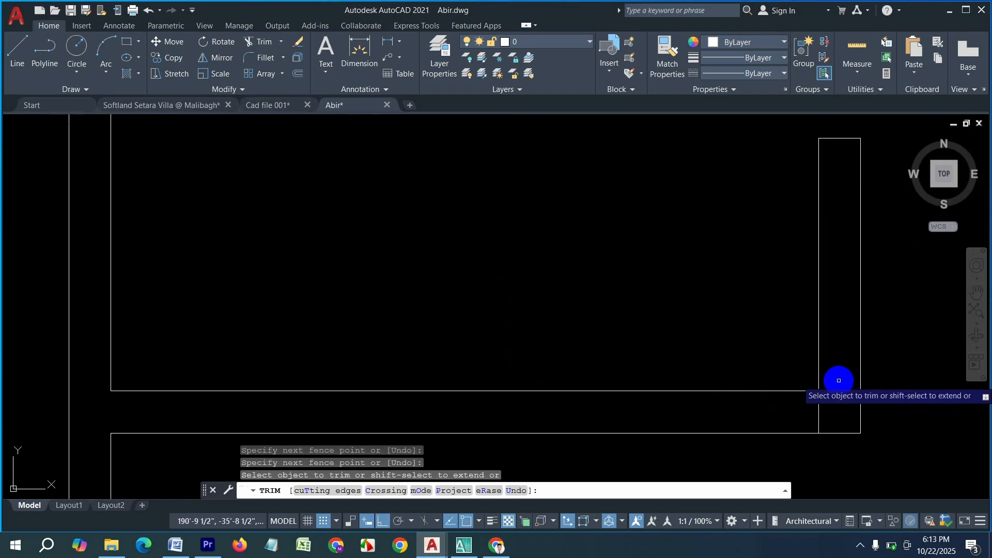
pyautogui.click(840, 381)
pyautogui.moveTo(804, 409); pyautogui.dragTo(800, 409)
pyautogui.scroll(-5, 413, 311)
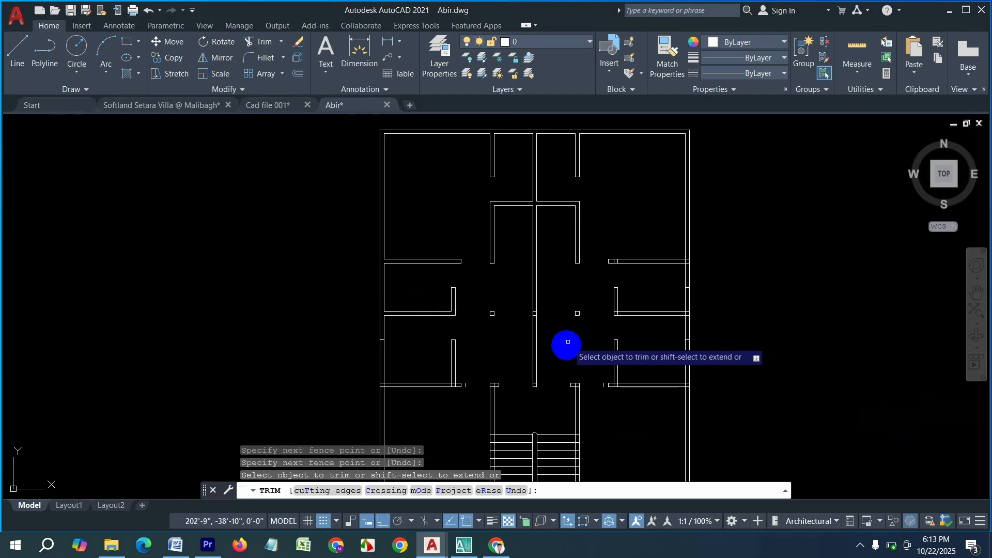
# Step: Trim away the small isolated square of wall lines west of the central wall
pyautogui.scroll(3, 525, 327)
pyautogui.moveTo(429, 269)
pyautogui.mouseDown()
pyautogui.moveTo(450, 308)
pyautogui.moveTo(443, 284)
pyautogui.moveTo(439, 297)
pyautogui.moveTo(423, 284)
pyautogui.mouseUp()
pyautogui.scroll(2, 431, 296)
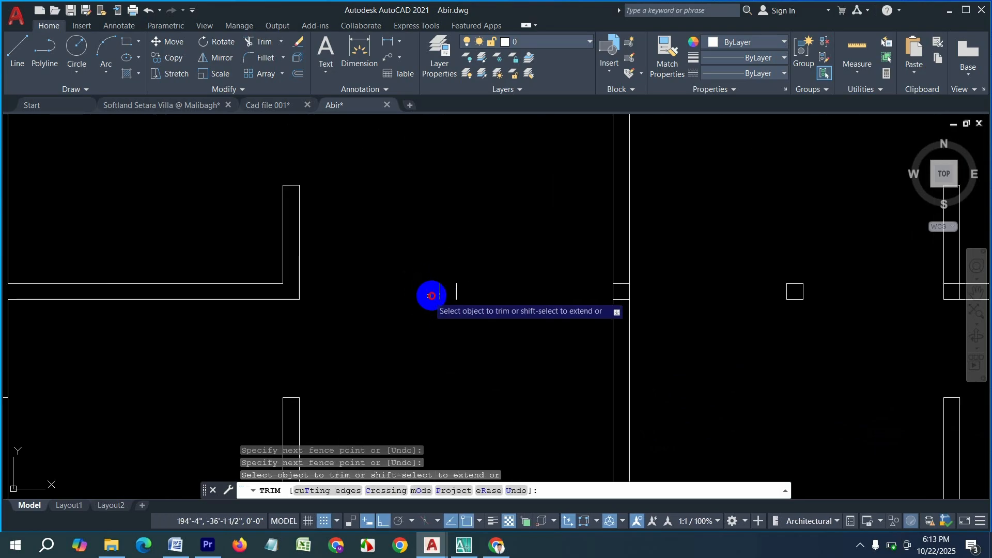
# Step: Trim the overlapping lines where the northeast room's lower wall meets the east exterior wall, and the leftover cross lines near its free end
pyautogui.scroll(-5, 516, 337)
pyautogui.scroll(5, 571, 288)
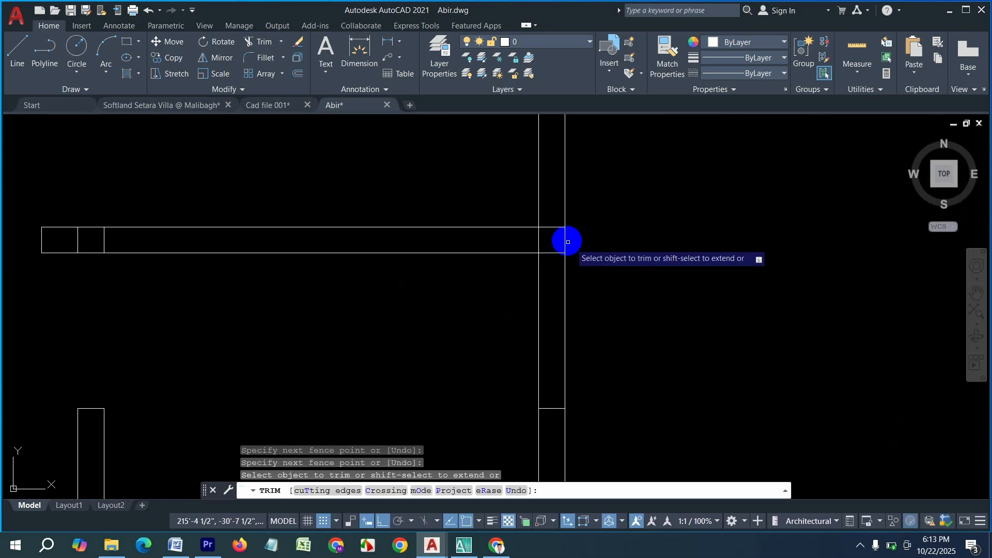
pyautogui.moveTo(551, 216)
pyautogui.mouseDown()
pyautogui.moveTo(545, 266)
pyautogui.moveTo(543, 244)
pyautogui.mouseUp()
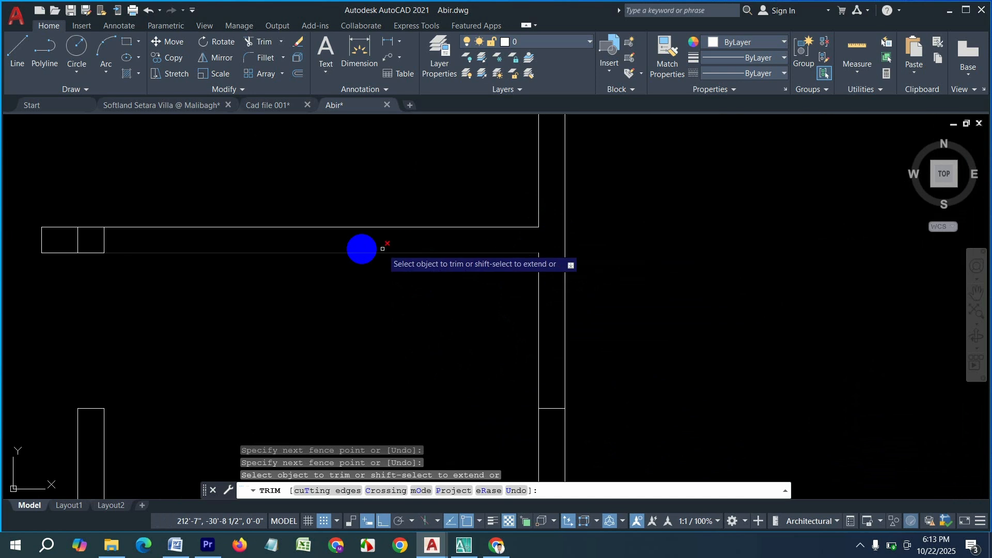
pyautogui.moveTo(69, 239); pyautogui.dragTo(155, 249)
pyautogui.scroll(-3, 534, 288)
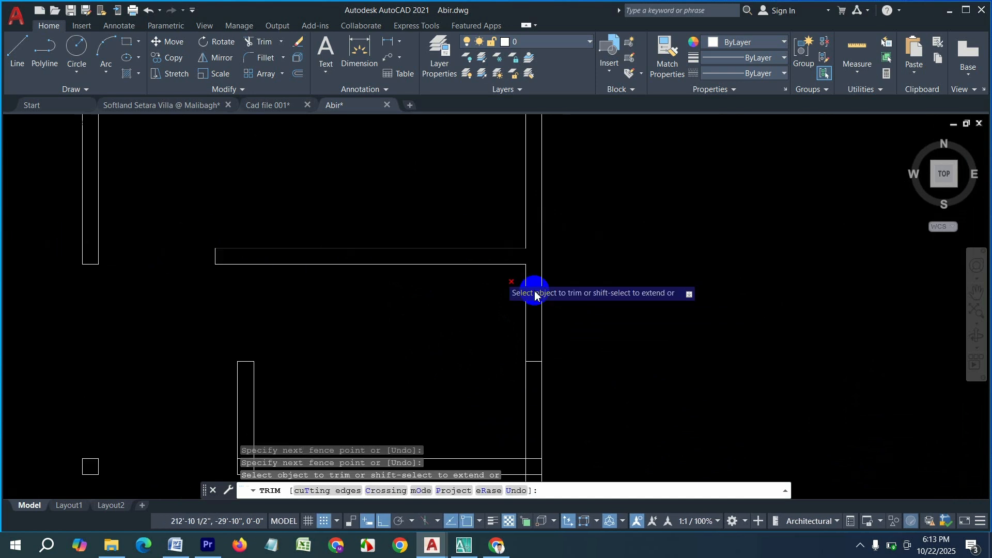
# Step: Trim the stray cross line in the east exterior wall and the overlapping lines where the next horizontal wall down meets it
pyautogui.scroll(3, 547, 341)
pyautogui.moveTo(547, 340); pyautogui.dragTo(548, 375)
pyautogui.moveTo(614, 351); pyautogui.dragTo(723, 202, button='middle')
pyautogui.scroll(2, 653, 369)
pyautogui.moveTo(652, 331); pyautogui.dragTo(655, 414)
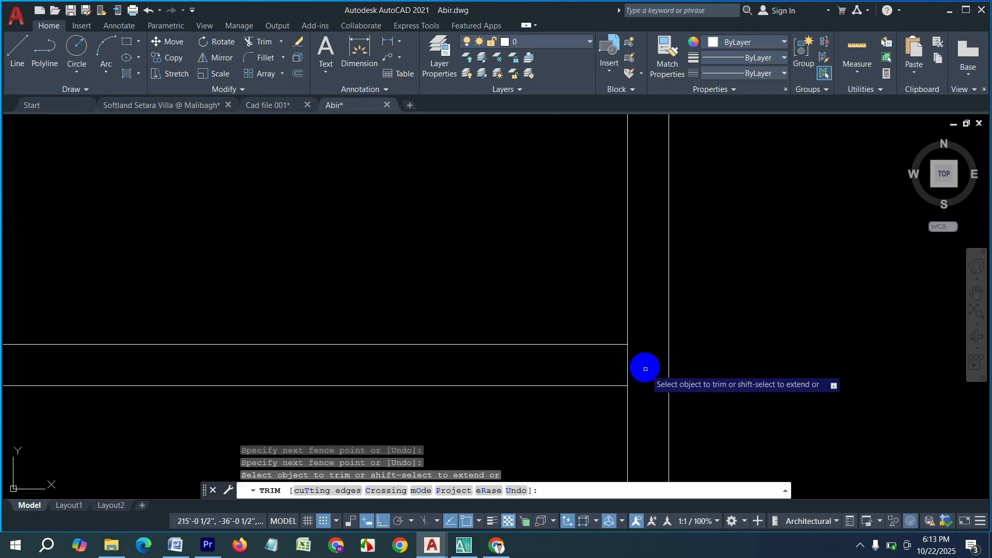
pyautogui.moveTo(598, 364); pyautogui.dragTo(652, 369)
# Step: Trim the overlapping lines at the corner between that east horizontal wall and its short vertical wall
pyautogui.scroll(-4, 687, 372)
pyautogui.scroll(4, 372, 369)
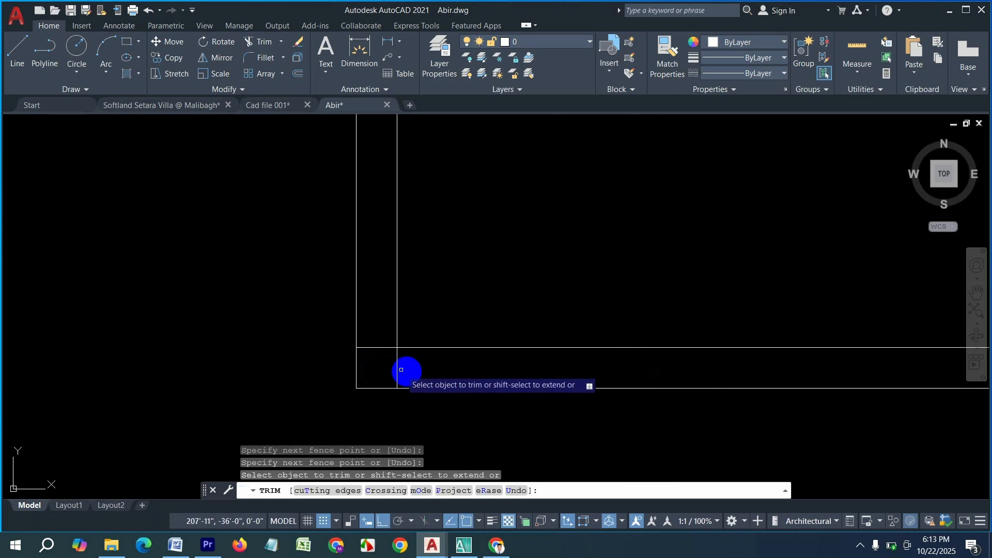
pyautogui.moveTo(401, 370); pyautogui.dragTo(373, 334)
pyautogui.scroll(-5, 708, 299)
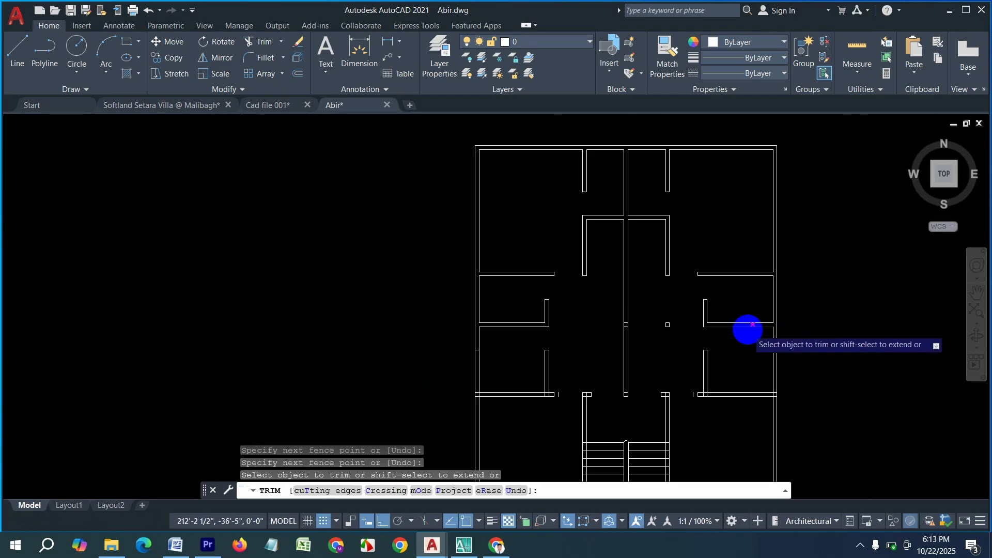
pyautogui.scroll(5, 765, 393)
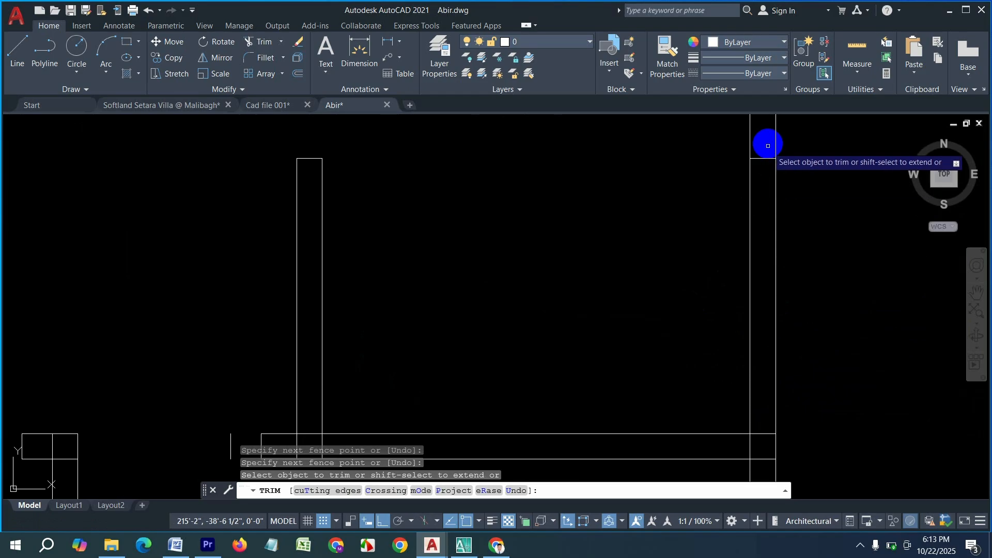
# Step: Trim the stray cross line in the east exterior wall and the overlaps where the next horizontal wall meets it and the short vertical wall
pyautogui.moveTo(764, 144); pyautogui.dragTo(767, 174)
pyautogui.scroll(-5, 769, 381)
pyautogui.scroll(5, 769, 398)
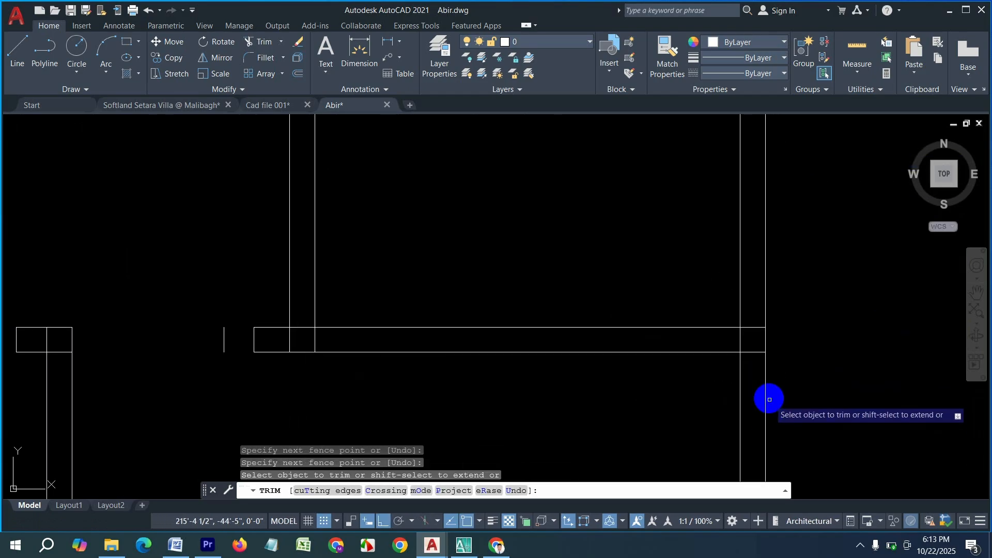
pyautogui.click(755, 366)
pyautogui.click(753, 317)
pyautogui.press('Return')
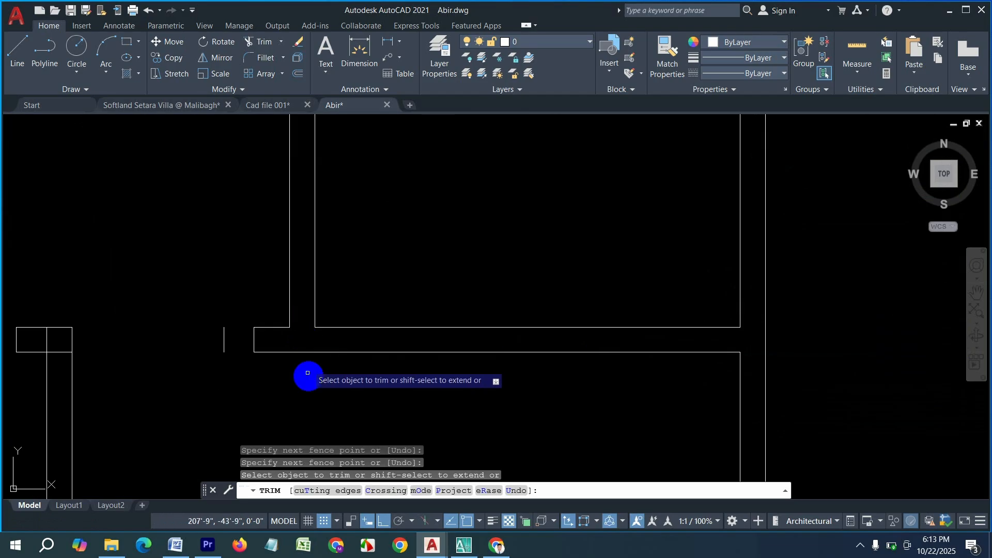
# Step: Trim away the stray short line in the opening between the east horizontal wall and the stairwell's east wall
pyautogui.scroll(-6, 367, 376)
pyautogui.scroll(4, 323, 370)
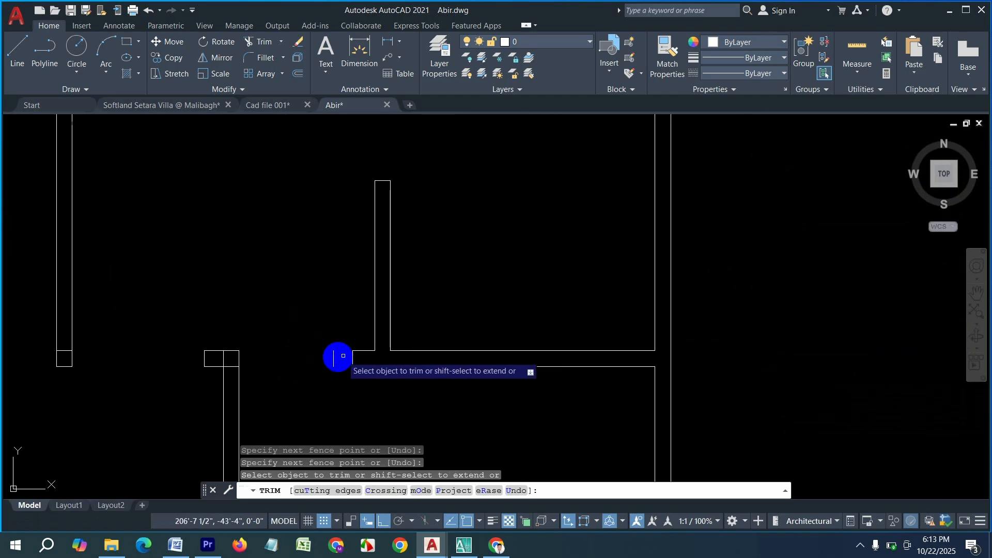
pyautogui.click(340, 357)
pyautogui.click(312, 358)
# Step: Trim the overlaps where the lowest east horizontal wall meets the east exterior wall, and along the south exterior wall from the southeast corner
pyautogui.scroll(-10, 382, 269)
pyautogui.scroll(6, 491, 344)
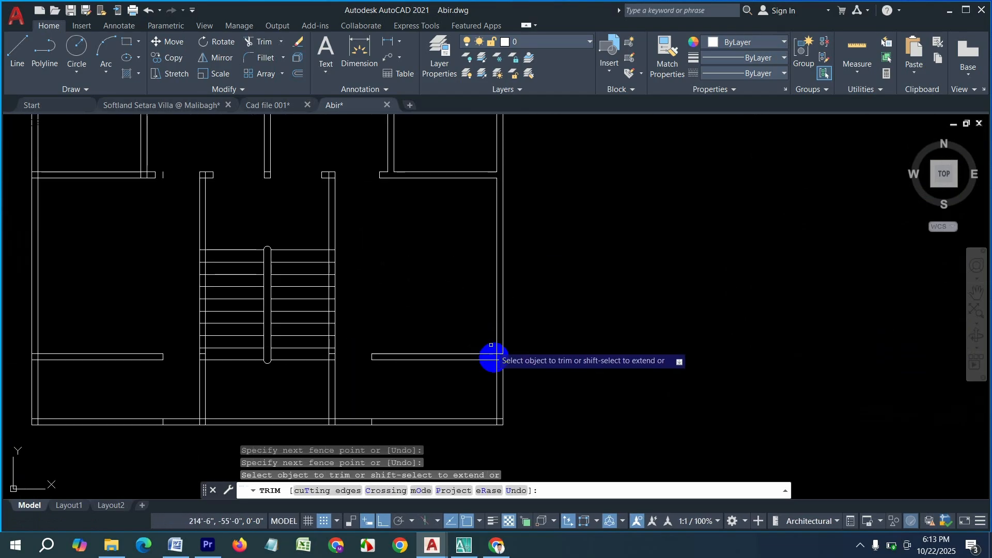
pyautogui.scroll(6, 496, 368)
pyautogui.moveTo(494, 255); pyautogui.dragTo(486, 304)
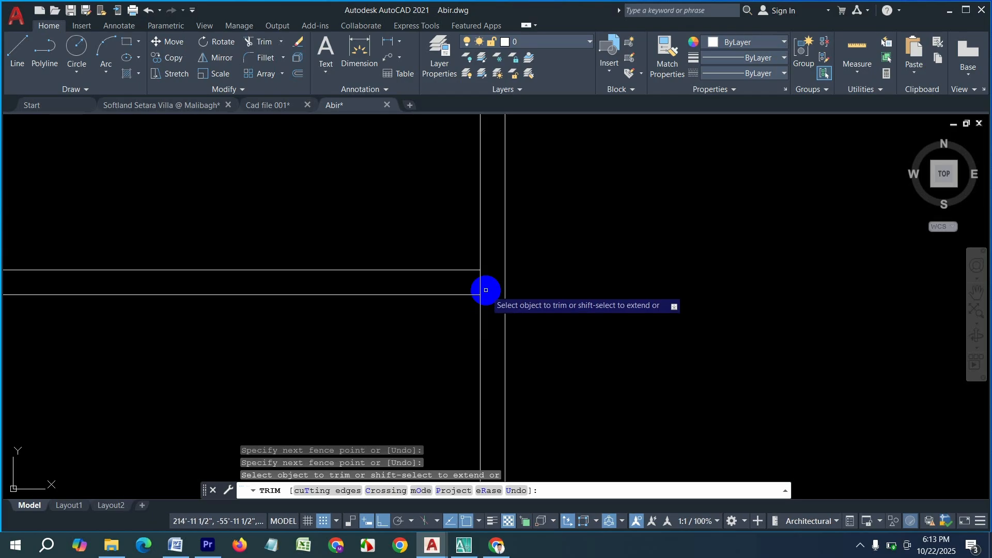
pyautogui.scroll(-4, 496, 264)
pyautogui.scroll(5, 514, 304)
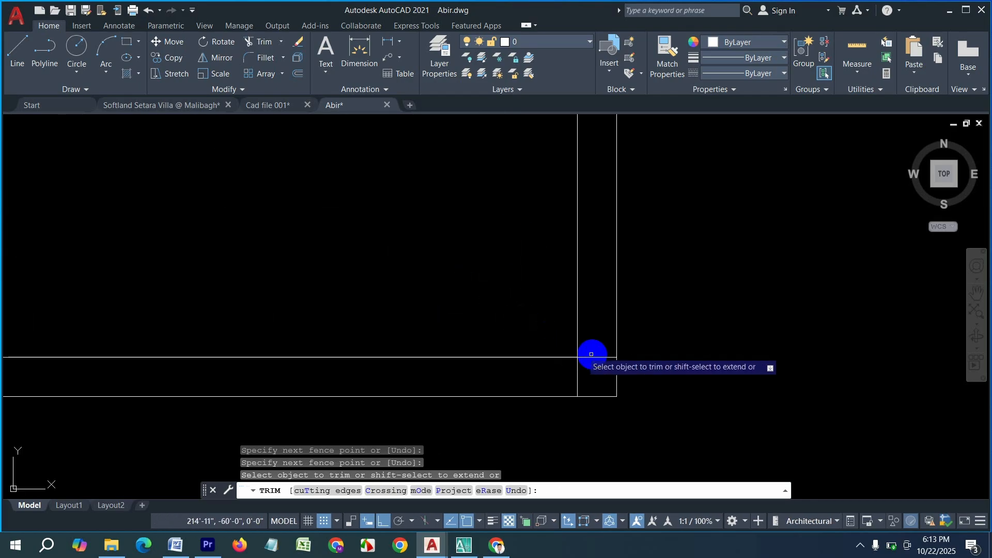
pyautogui.moveTo(600, 349)
pyautogui.mouseDown()
pyautogui.moveTo(554, 375)
pyautogui.moveTo(419, 350)
pyautogui.moveTo(155, 367)
pyautogui.moveTo(244, 372)
pyautogui.moveTo(209, 356)
pyautogui.moveTo(295, 392)
pyautogui.mouseUp()
# Step: Trim the stair tread lines that run through the thickness of the stairwell's east wall
pyautogui.scroll(-8, 685, 342)
pyautogui.scroll(8, 559, 344)
pyautogui.scroll(-3, 295, 296)
pyautogui.scroll(4, 427, 376)
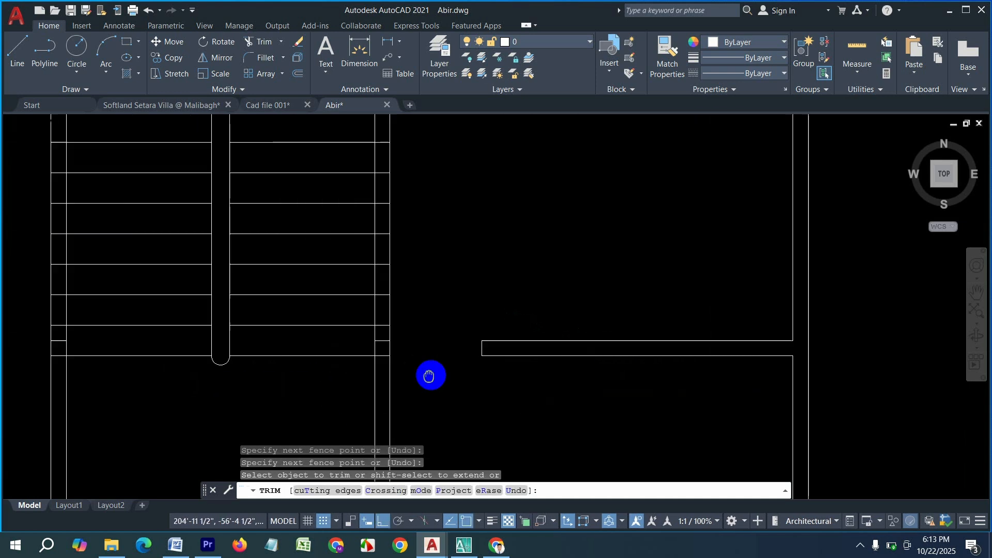
pyautogui.moveTo(387, 362); pyautogui.dragTo(386, 274)
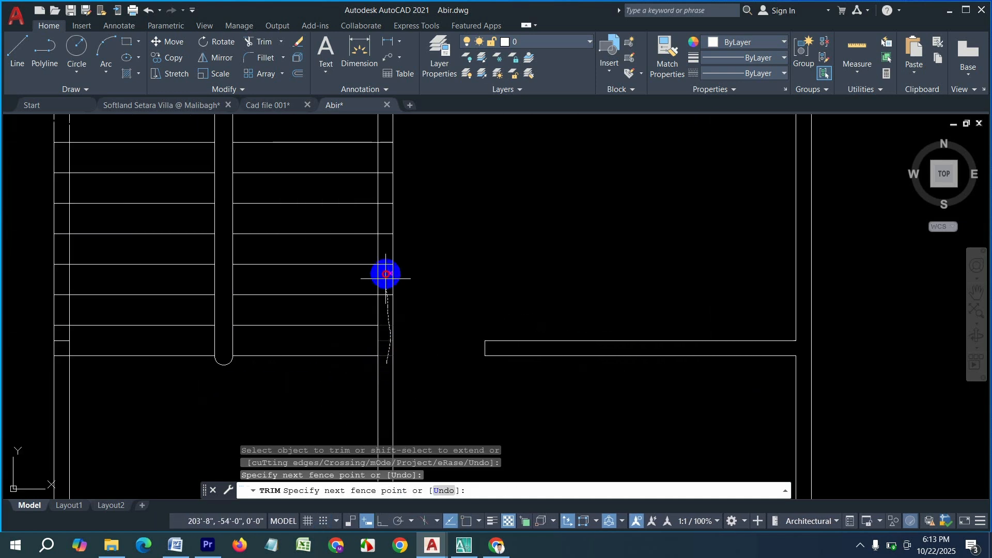
pyautogui.moveTo(388, 197); pyautogui.dragTo(387, 195)
pyautogui.scroll(-2, 387, 361)
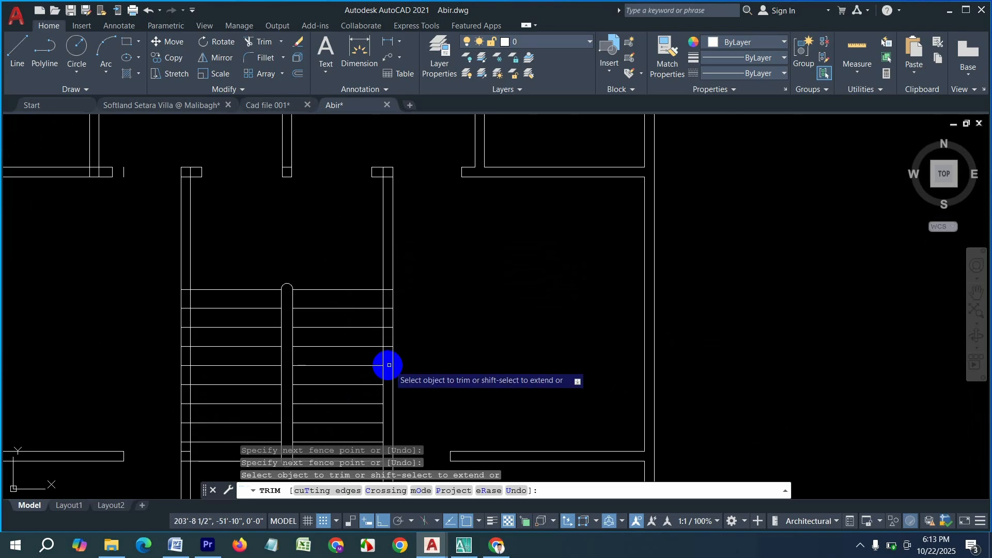
pyautogui.scroll(4, 394, 345)
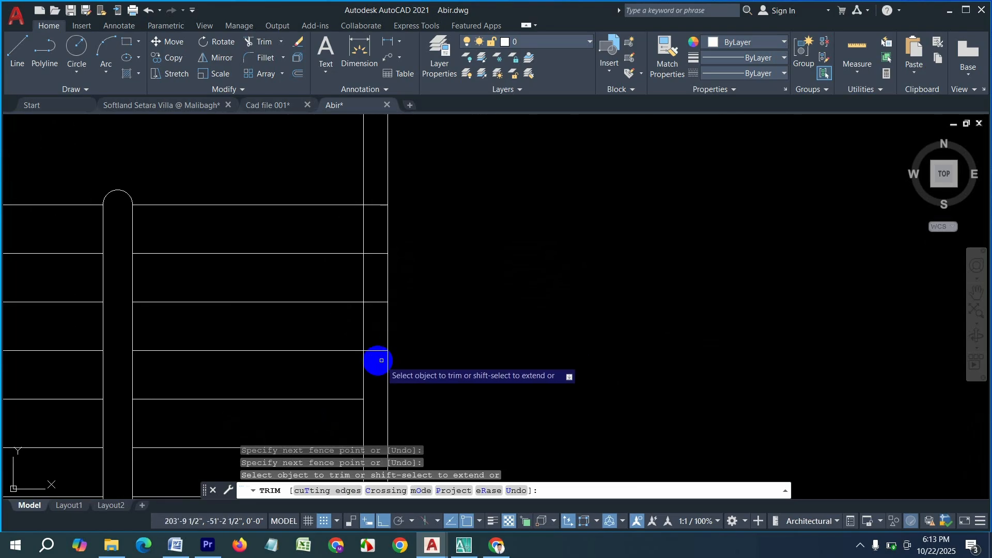
pyautogui.moveTo(381, 361); pyautogui.dragTo(378, 323)
pyautogui.moveTo(375, 203); pyautogui.dragTo(376, 201)
pyautogui.moveTo(383, 204); pyautogui.dragTo(403, 363, button='middle')
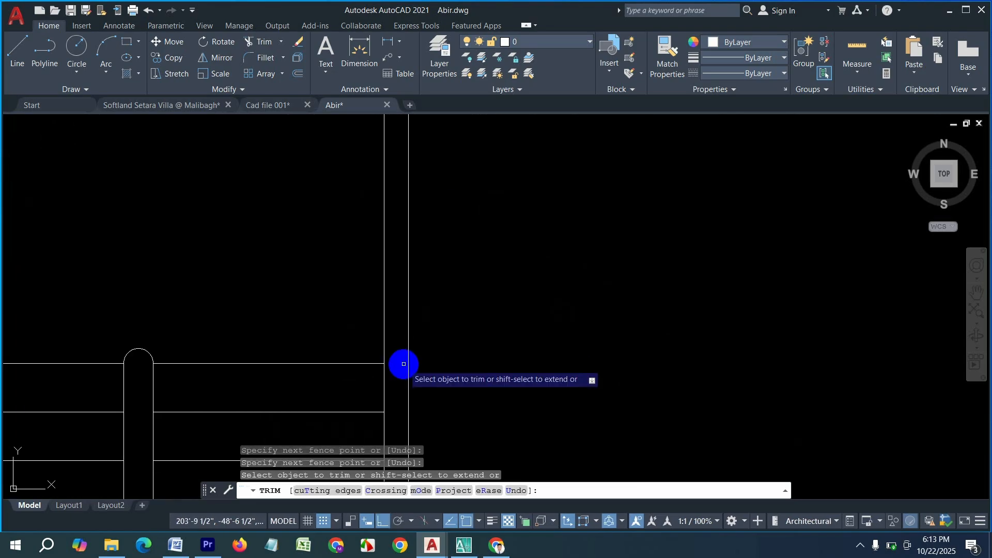
# Step: Trim the overlapping lines at the upper corner of the stairwell's east wall
pyautogui.scroll(-6, 403, 363)
pyautogui.scroll(6, 393, 285)
pyautogui.moveTo(443, 330); pyautogui.dragTo(413, 289)
# Step: Trim the overlap where the stairwell's west wall meets the south exterior wall, and the stray cross line farther west
pyautogui.scroll(-5, 529, 269)
pyautogui.scroll(-2, 530, 268)
pyautogui.scroll(8, 447, 408)
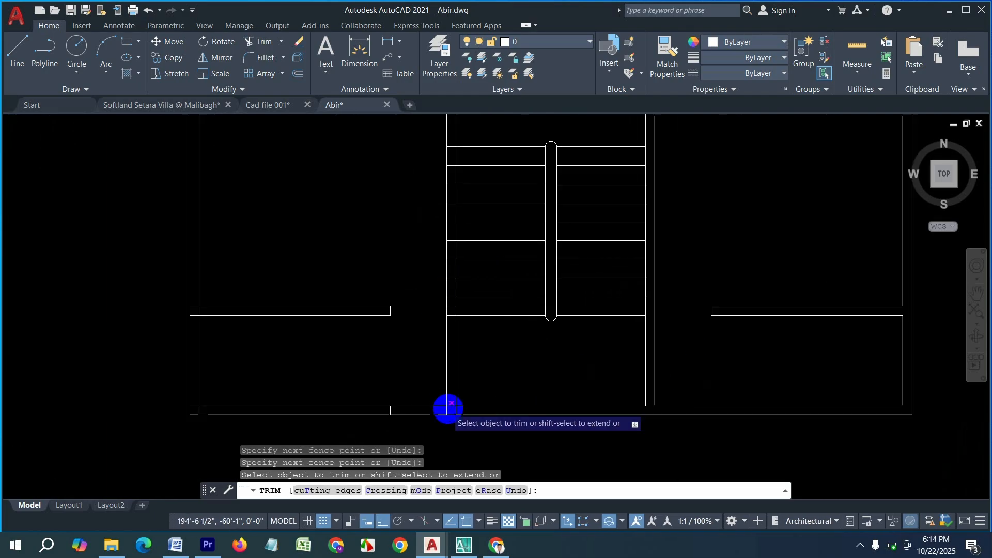
pyautogui.moveTo(467, 407); pyautogui.dragTo(334, 408)
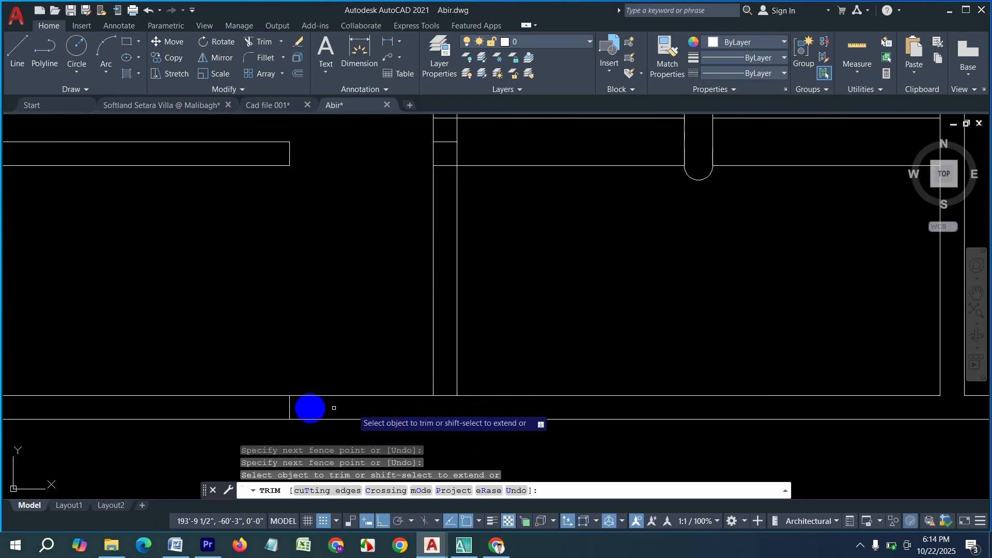
pyautogui.click(288, 409)
# Step: Trim the stair tread lines that run through the thickness of the stairwell's west wall
pyautogui.scroll(-4, 441, 326)
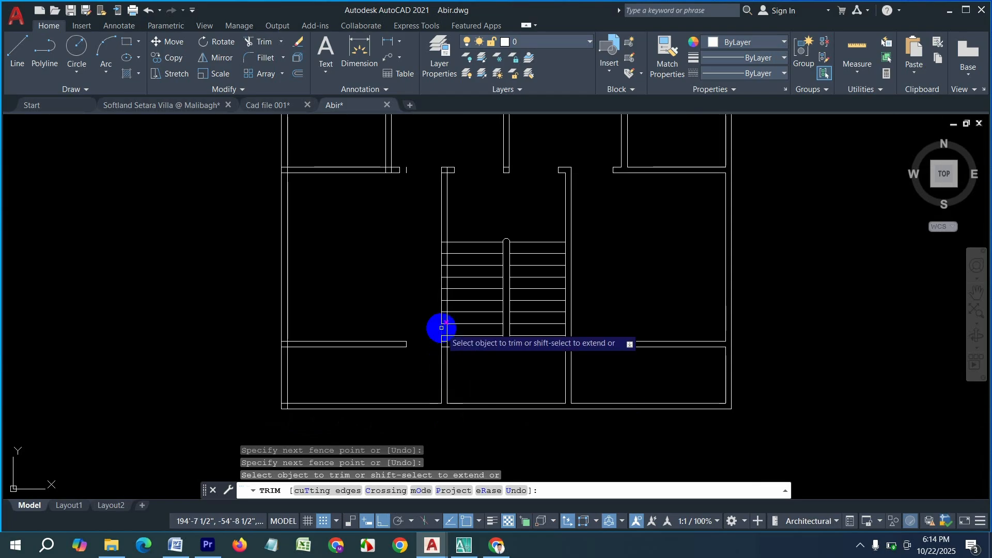
pyautogui.scroll(4, 450, 367)
pyautogui.moveTo(455, 386); pyautogui.dragTo(462, 293)
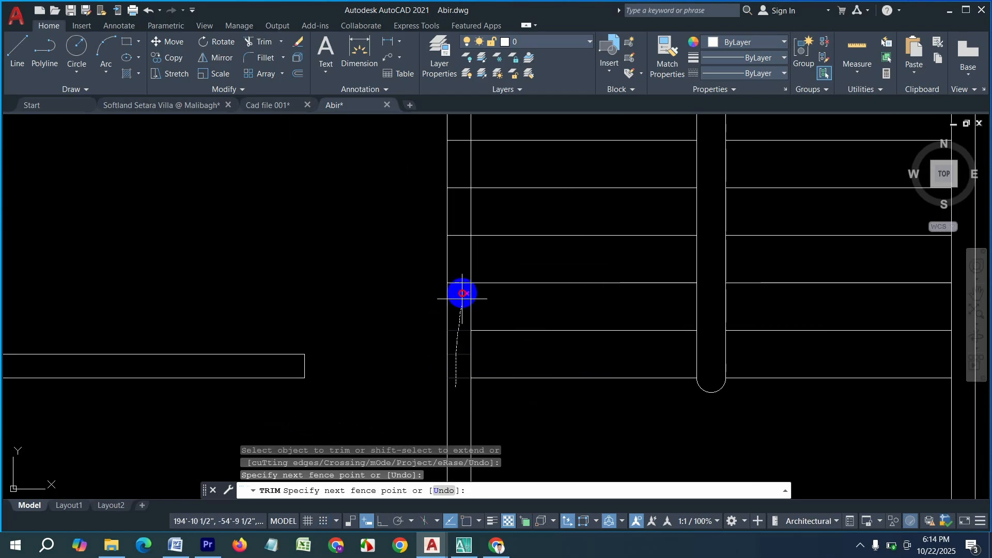
pyautogui.moveTo(463, 169); pyautogui.dragTo(463, 141)
pyautogui.moveTo(464, 141); pyautogui.dragTo(464, 349, button='middle')
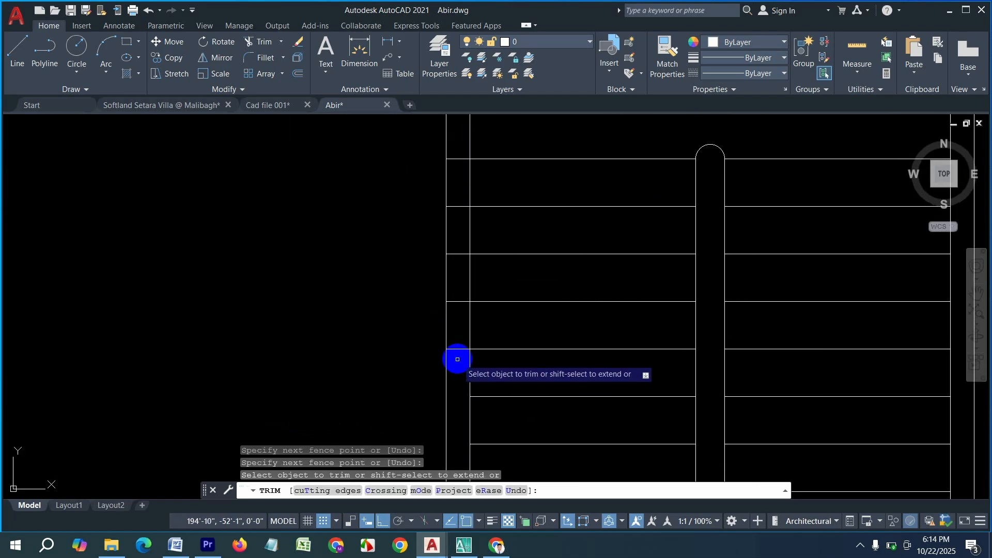
pyautogui.moveTo(456, 357); pyautogui.dragTo(462, 225)
pyautogui.moveTo(457, 165); pyautogui.dragTo(473, 328, button='middle')
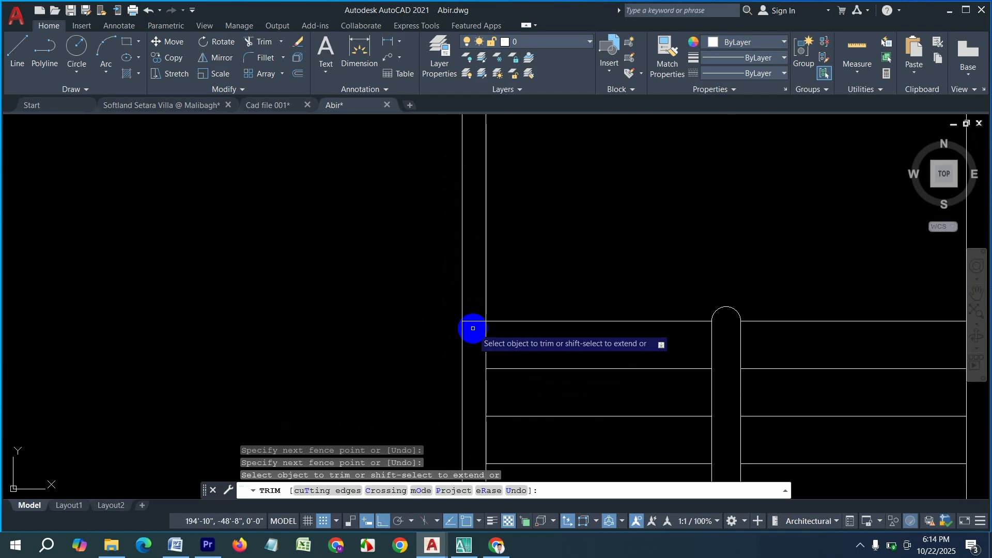
pyautogui.moveTo(461, 307); pyautogui.dragTo(463, 335)
# Step: Trim the overlapping lines at the upper corner of the stairwell's west wall
pyautogui.scroll(-5, 479, 349)
pyautogui.scroll(6, 481, 276)
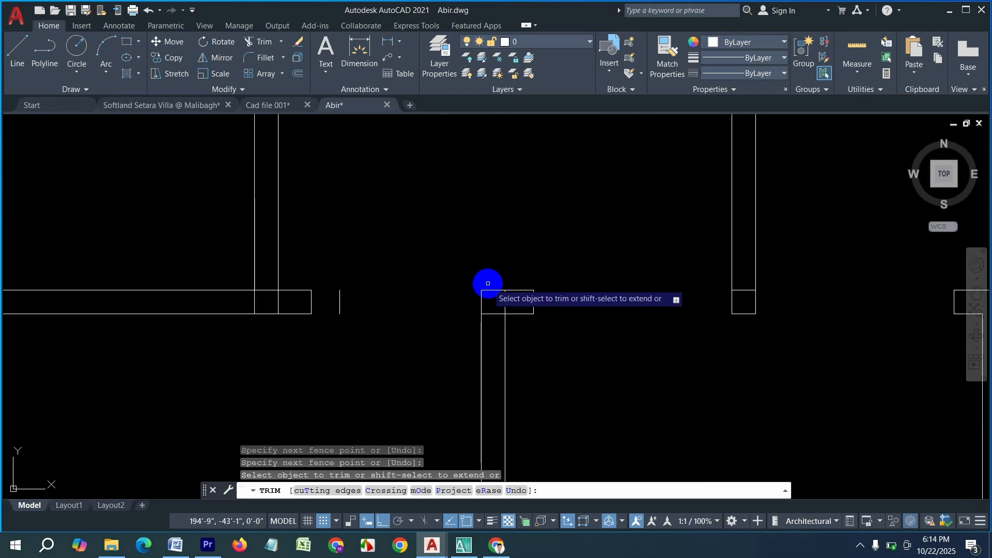
pyautogui.moveTo(494, 364); pyautogui.dragTo(528, 326)
# Step: Trim the extra cross line at the central wall's lower end and the two stray cross lines farther up that wall
pyautogui.scroll(-3, 457, 349)
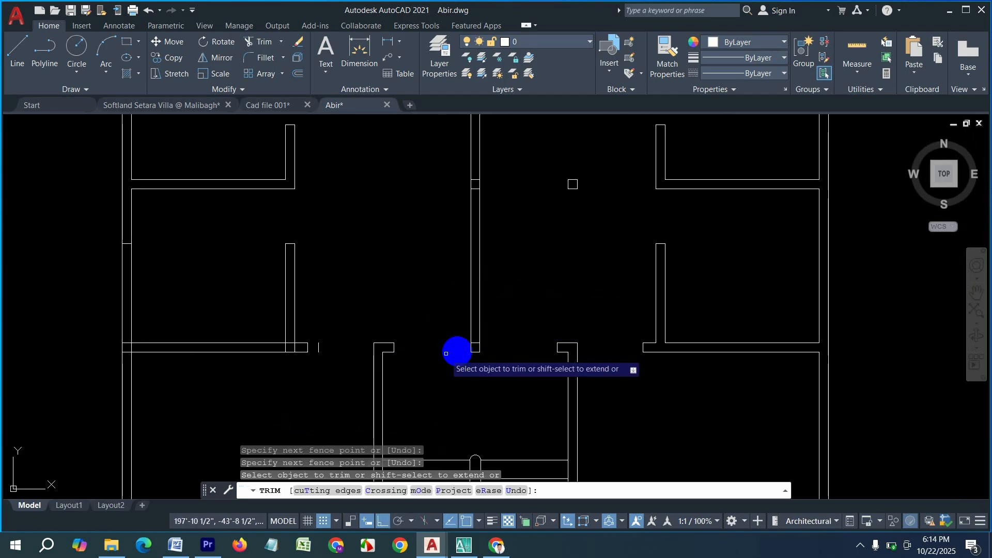
pyautogui.scroll(5, 480, 353)
pyautogui.scroll(-6, 451, 365)
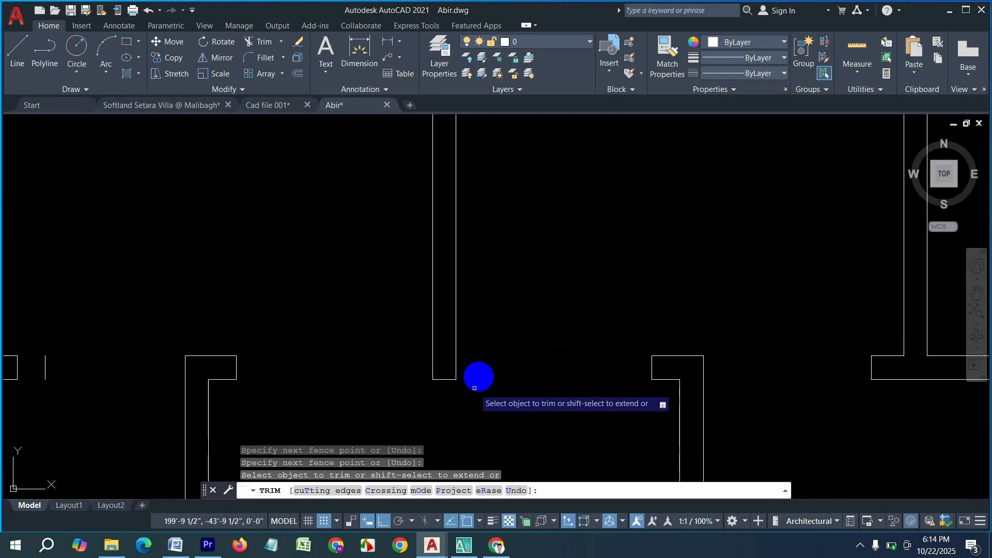
pyautogui.scroll(4, 485, 265)
pyautogui.scroll(5, 481, 326)
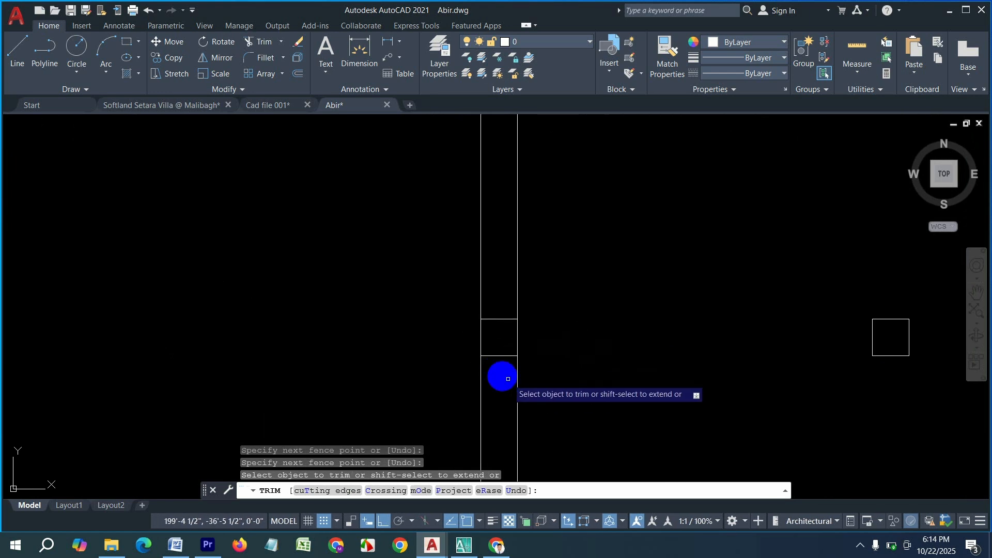
# Step: Trim away the small isolated square of wall lines east of the central wall
pyautogui.scroll(-3, 592, 337)
pyautogui.scroll(3, 594, 334)
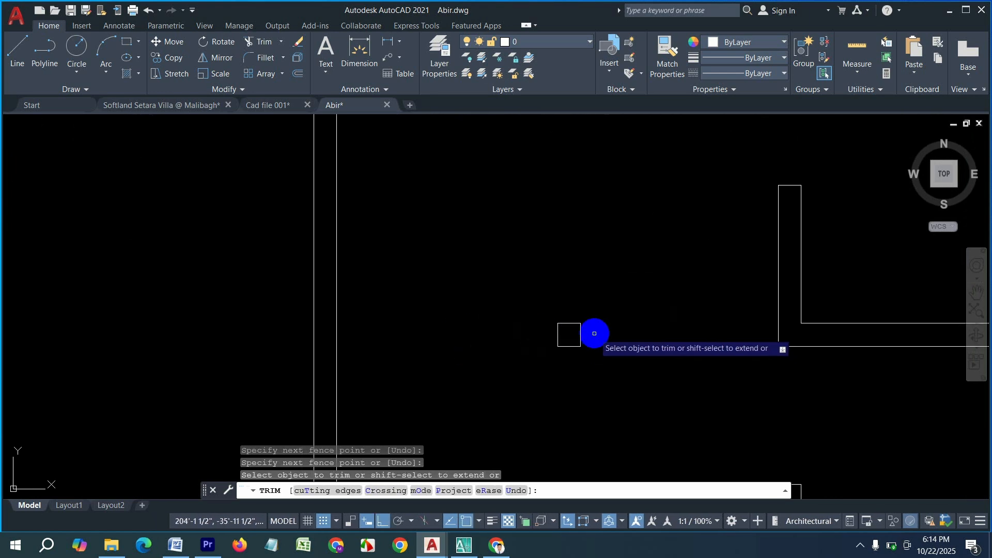
pyautogui.click(532, 331)
pyautogui.click(571, 303)
pyautogui.click(570, 376)
# Step: Trim the overlap where the west horizontal wall meets its short vertical wall, and the stray line beyond its free end
pyautogui.scroll(-5, 651, 299)
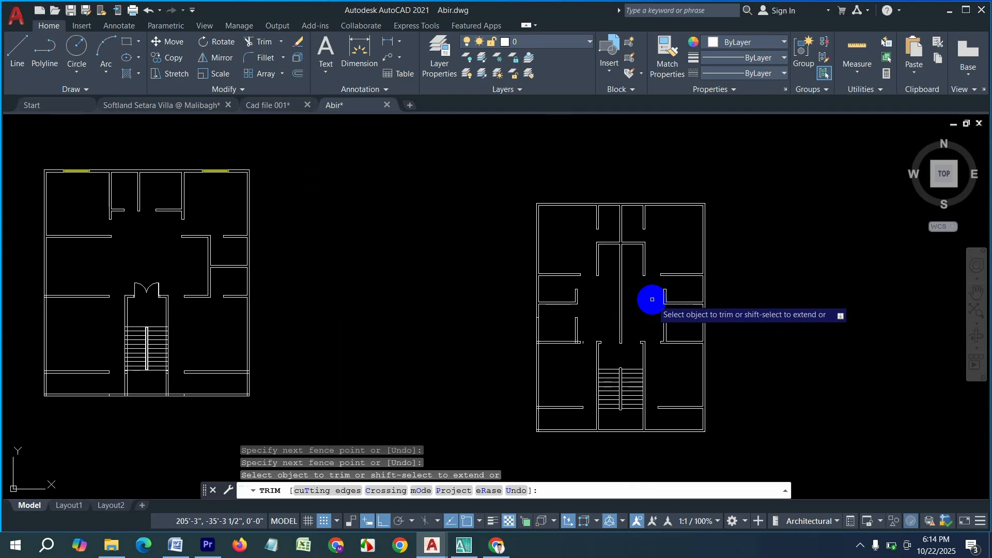
pyautogui.scroll(8, 553, 254)
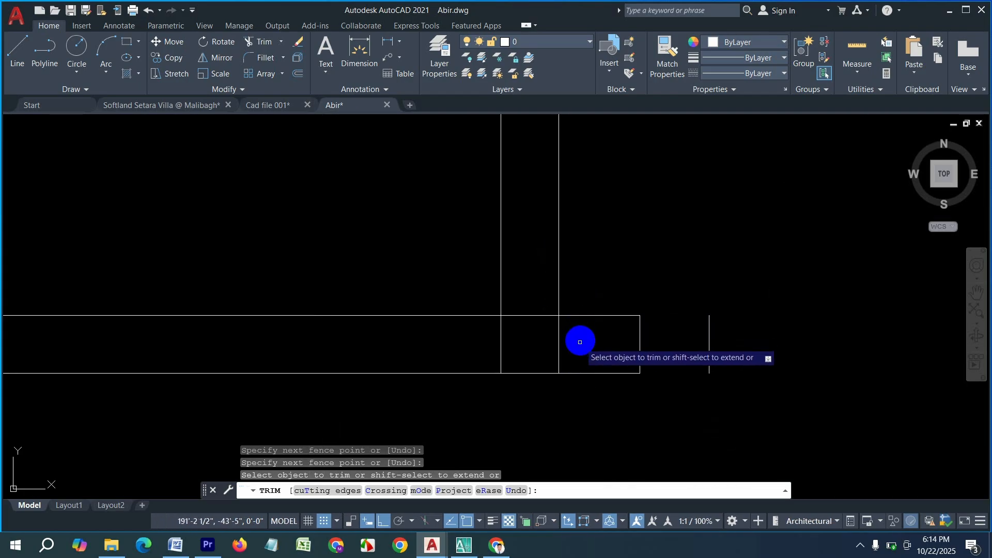
pyautogui.click(471, 340)
pyautogui.click(527, 273)
pyautogui.press('Return')
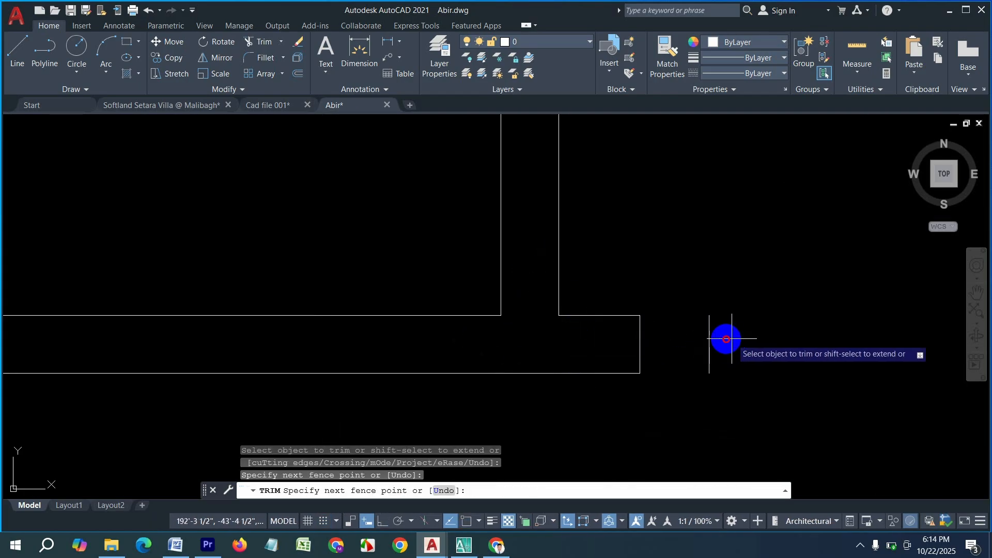
# Step: Trim the overlap where that west horizontal wall meets the west exterior wall, and the stray cross line above it
pyautogui.scroll(-6, 770, 369)
pyautogui.scroll(2, 590, 366)
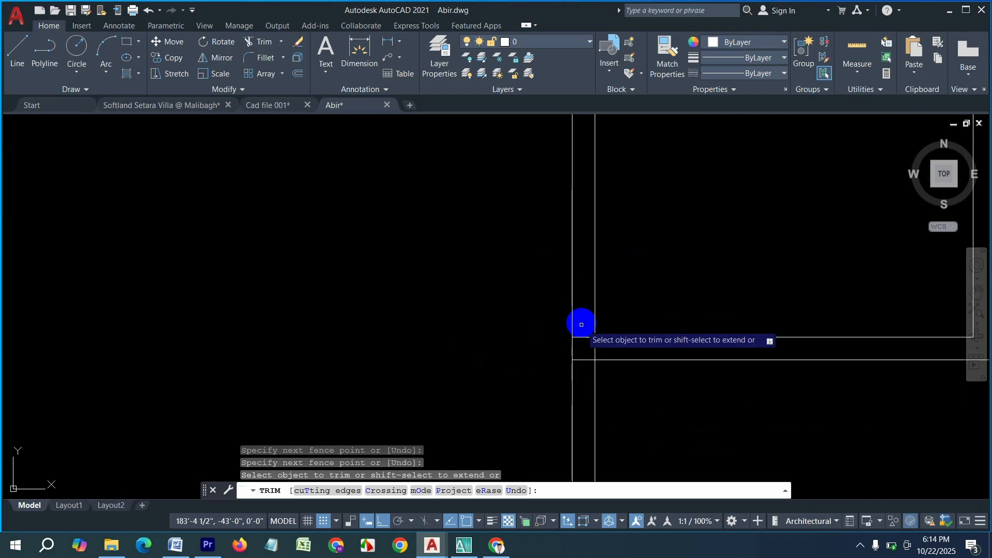
pyautogui.moveTo(581, 326)
pyautogui.mouseDown()
pyautogui.moveTo(579, 367)
pyautogui.moveTo(605, 349)
pyautogui.mouseUp()
pyautogui.scroll(-4, 501, 380)
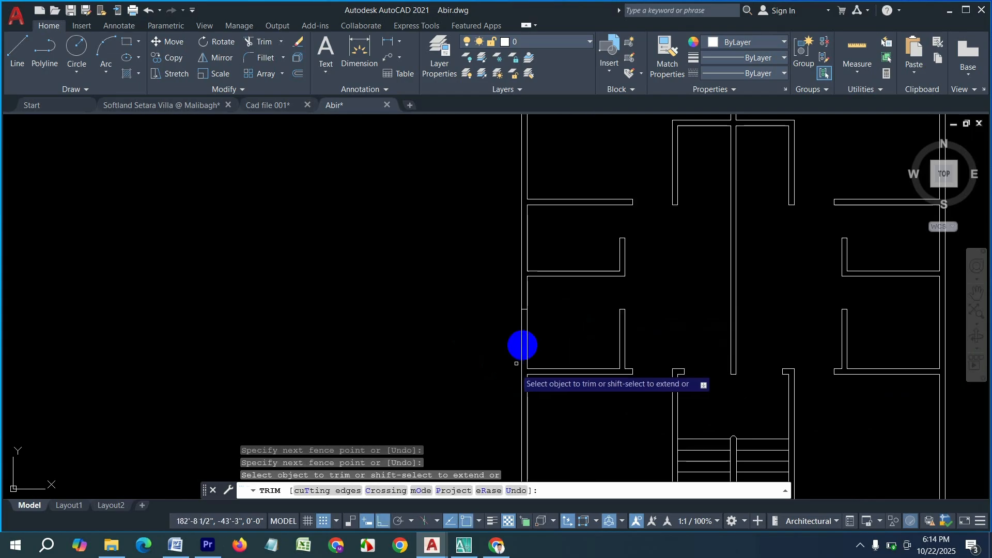
pyautogui.scroll(4, 523, 306)
pyautogui.moveTo(527, 293); pyautogui.dragTo(528, 320)
# Step: Trim the overlapping lines where the lowest west horizontal wall meets the west exterior wall, and those at the southwest corner
pyautogui.scroll(-2, 549, 226)
pyautogui.scroll(-3, 550, 226)
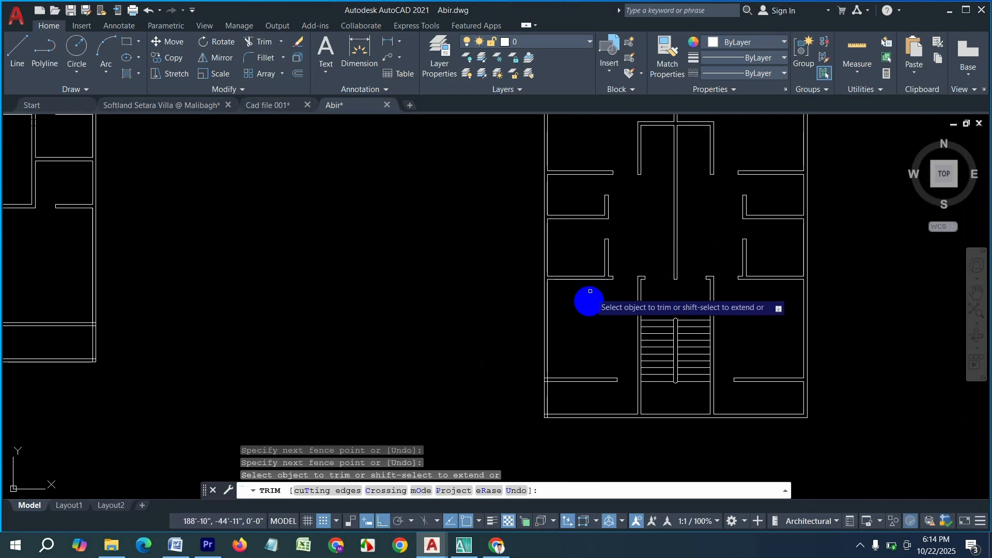
pyautogui.scroll(5, 545, 382)
pyautogui.moveTo(549, 355); pyautogui.dragTo(552, 265)
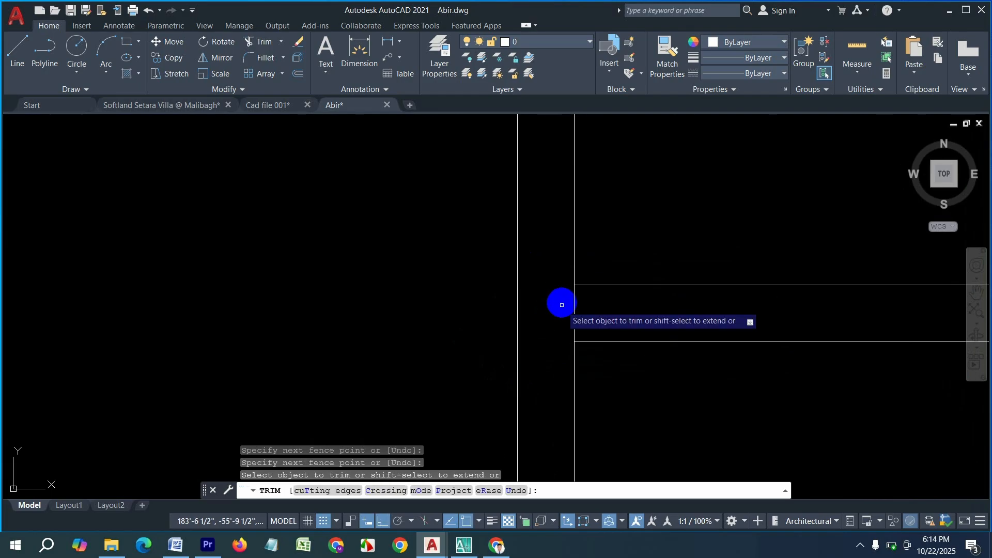
pyautogui.moveTo(594, 303); pyautogui.dragTo(540, 306)
pyautogui.scroll(-4, 490, 302)
pyautogui.scroll(2, 506, 397)
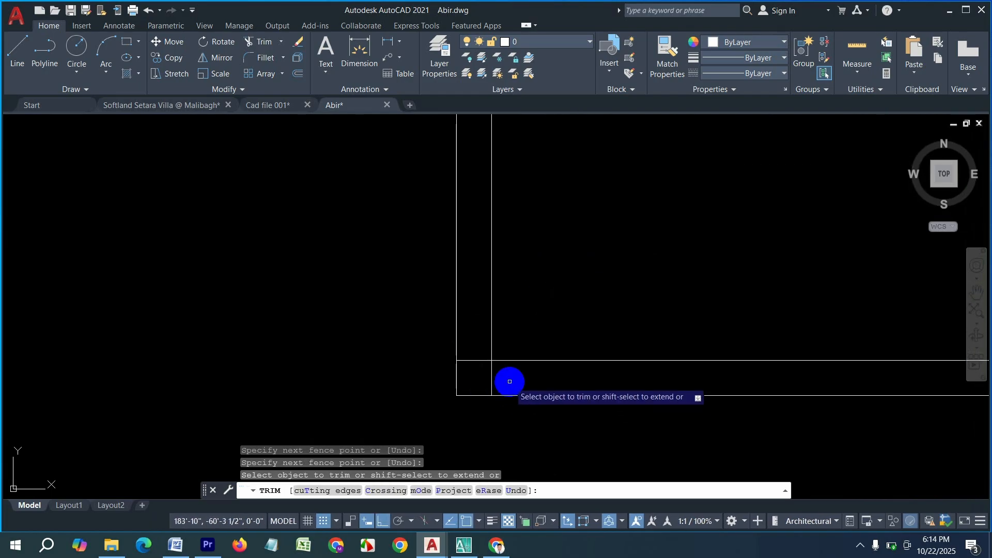
pyautogui.moveTo(509, 383)
pyautogui.mouseDown()
pyautogui.moveTo(468, 350)
pyautogui.moveTo(426, 378)
pyautogui.mouseUp()
# Step: End trimming and examine the whole floor plan for leftover overlapping wall lines
pyautogui.scroll(-3, 618, 399)
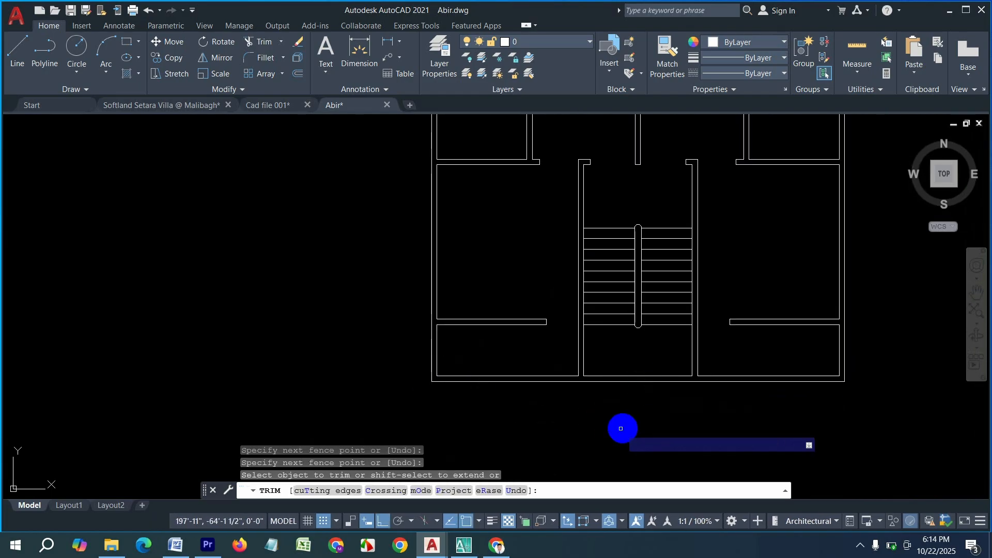
pyautogui.scroll(-4, 624, 427)
pyautogui.scroll(3, 776, 377)
pyautogui.scroll(-3, 696, 339)
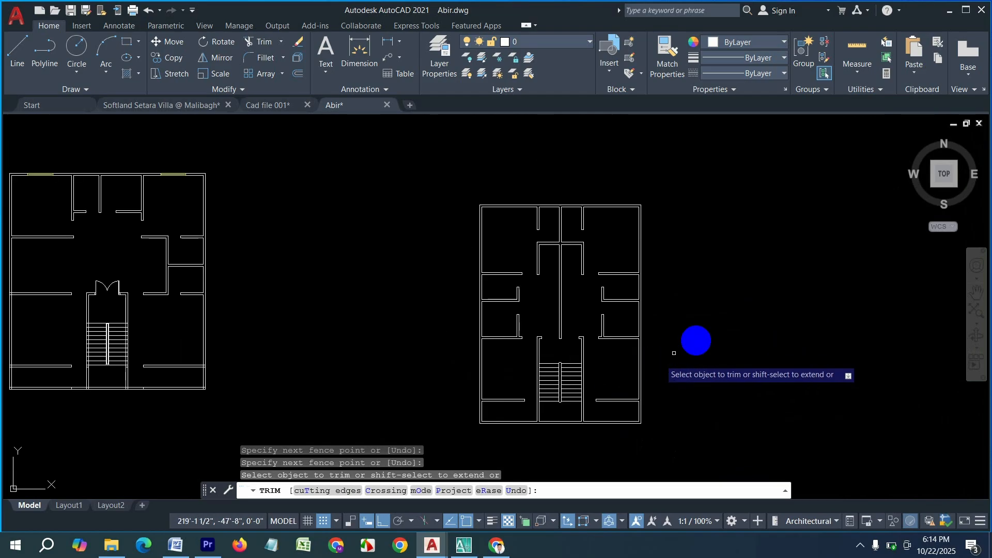
pyautogui.scroll(2, 722, 339)
pyautogui.scroll(-4, 698, 345)
pyautogui.scroll(2, 702, 346)
pyautogui.scroll(2, 702, 346)
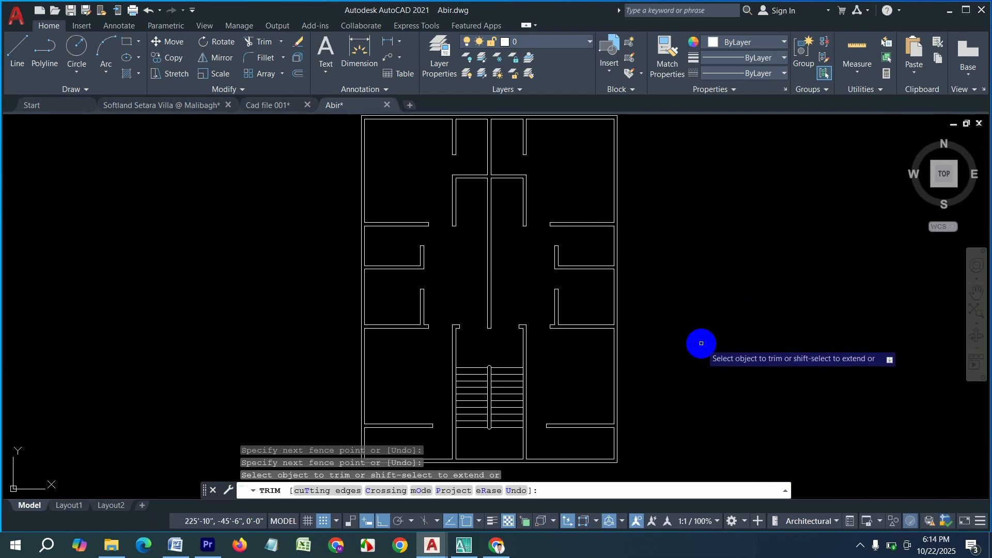
pyautogui.press('Escape')
pyautogui.moveTo(481, 348); pyautogui.dragTo(496, 381, button='middle')
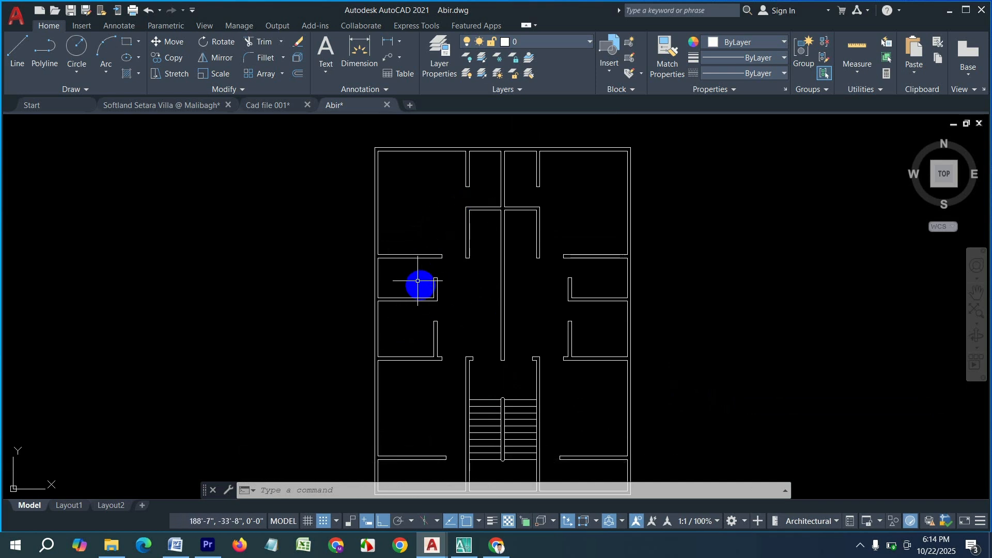
pyautogui.moveTo(429, 448); pyautogui.dragTo(434, 416, button='middle')
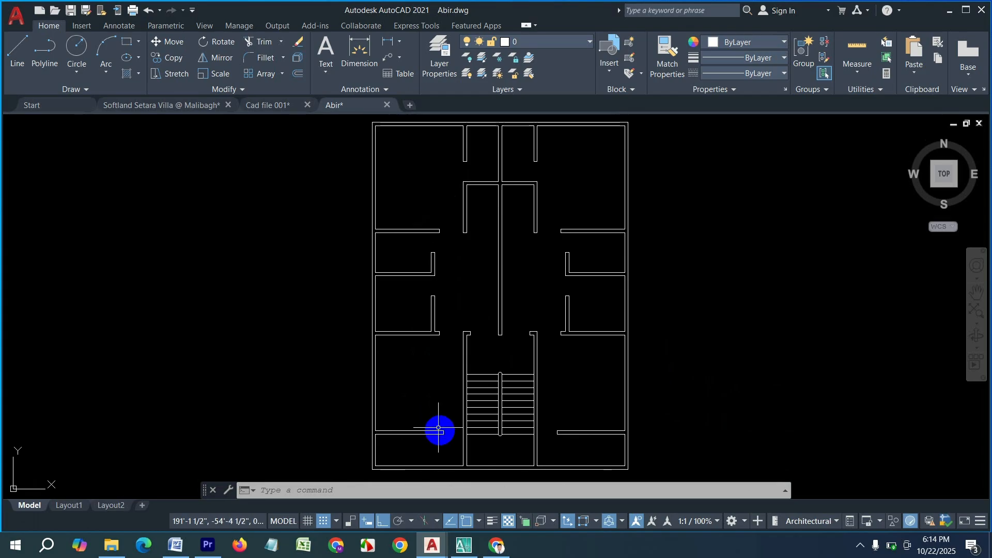